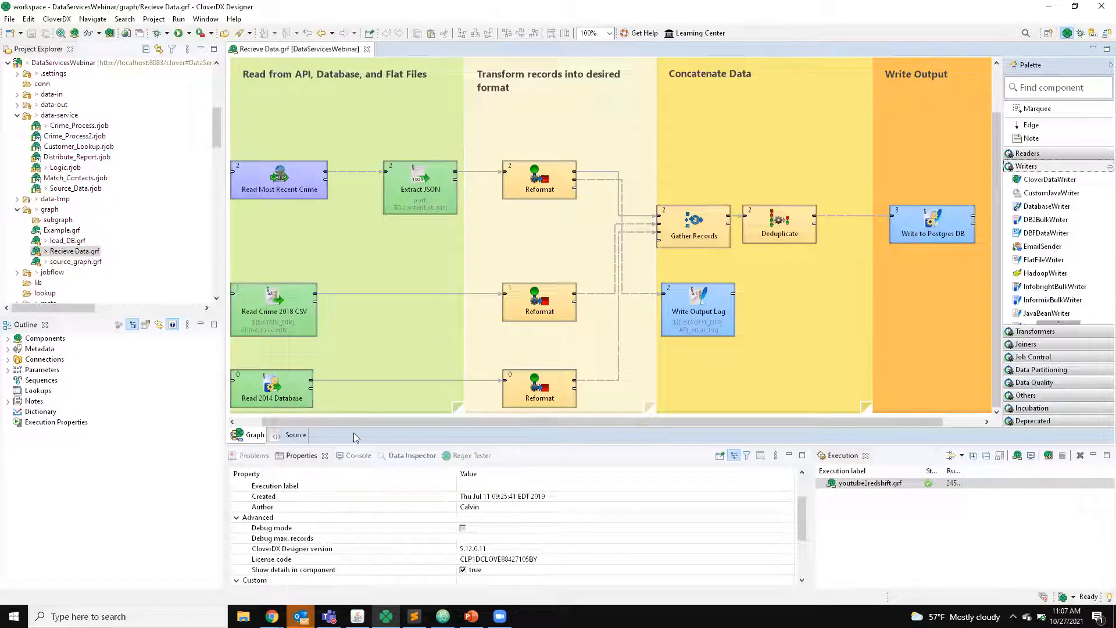
Step: Show the data inspector and review the request URL in the Read Most Recent Crime component's settings
left_click(360, 457)
left_click(401, 457)
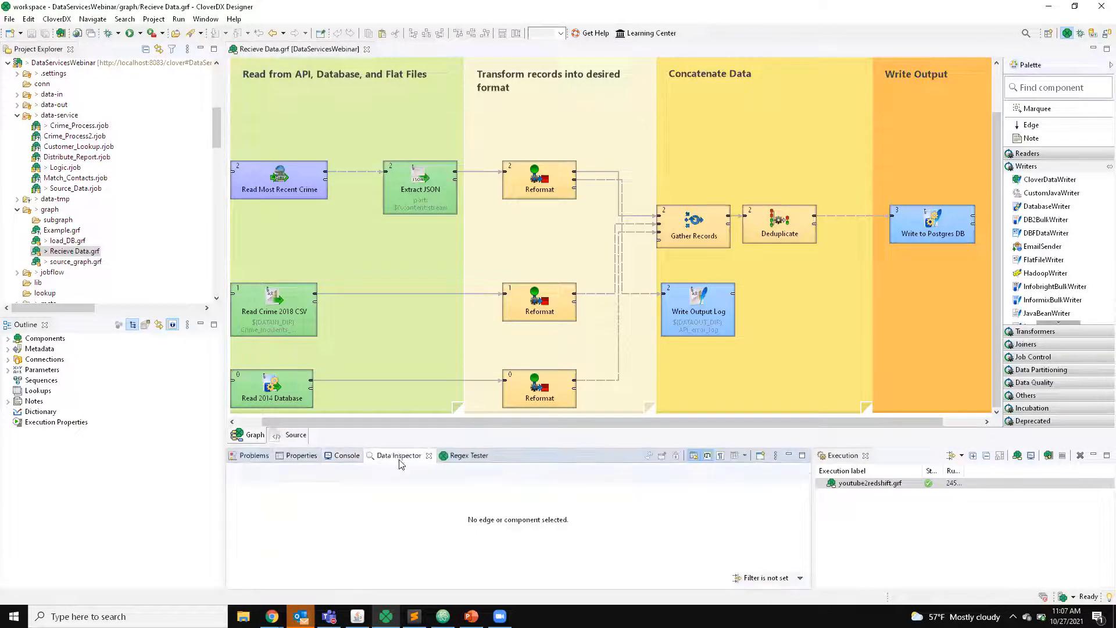
left_click(261, 187)
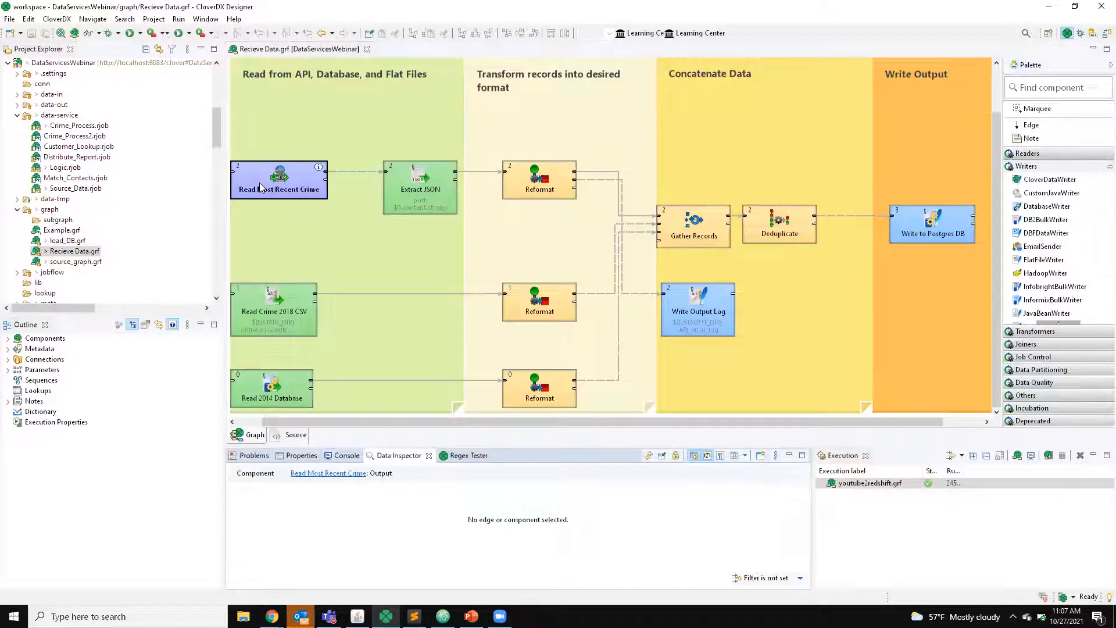
right_click(265, 189)
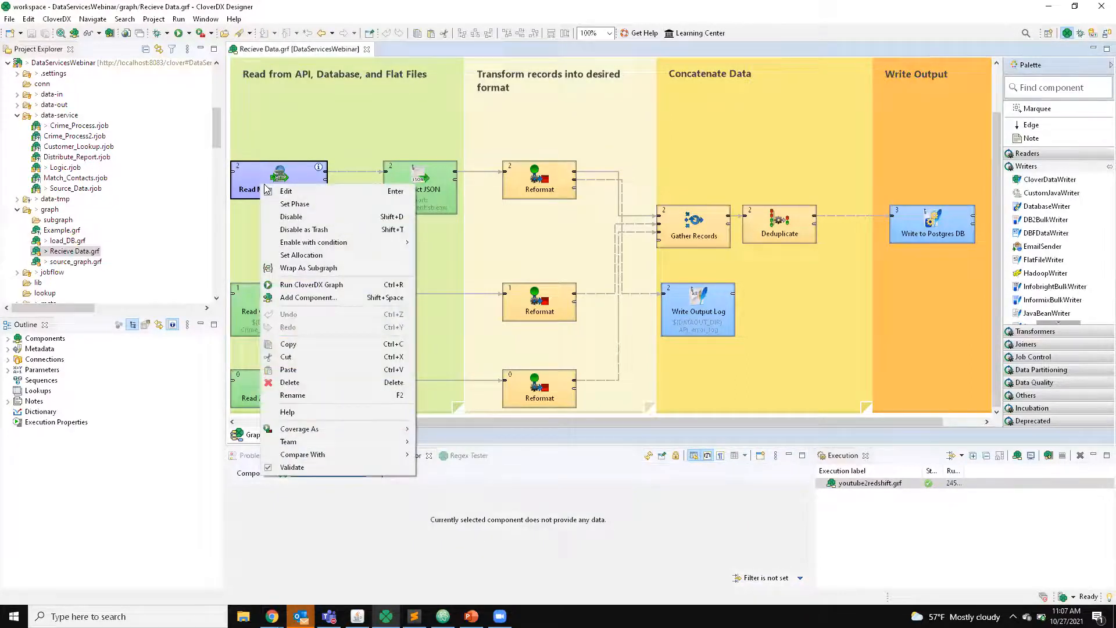
left_click(288, 190)
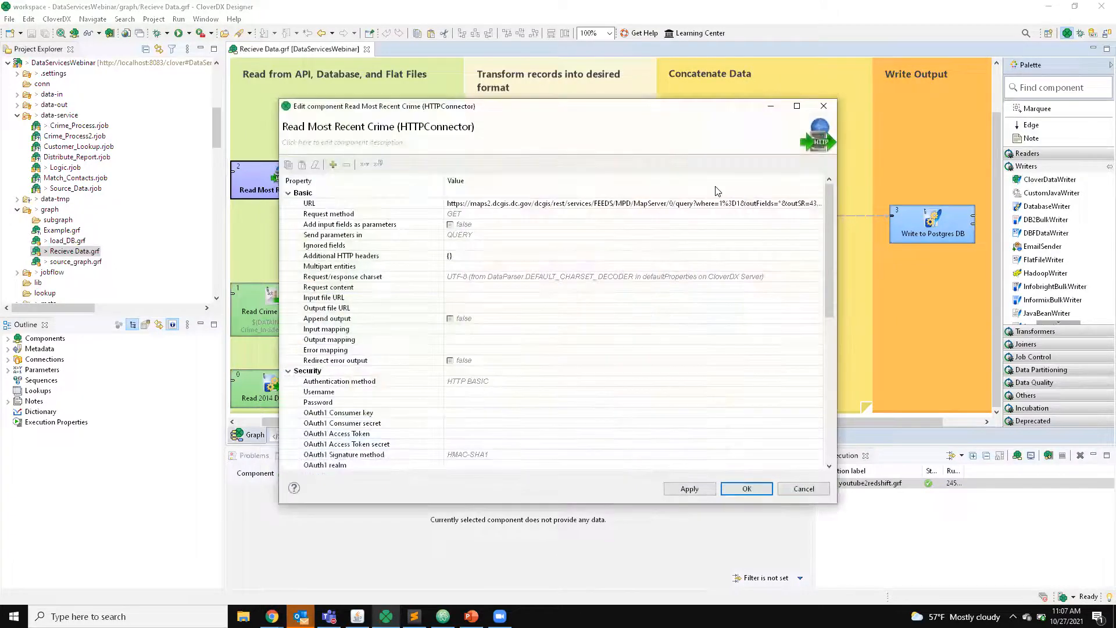
left_click(710, 205)
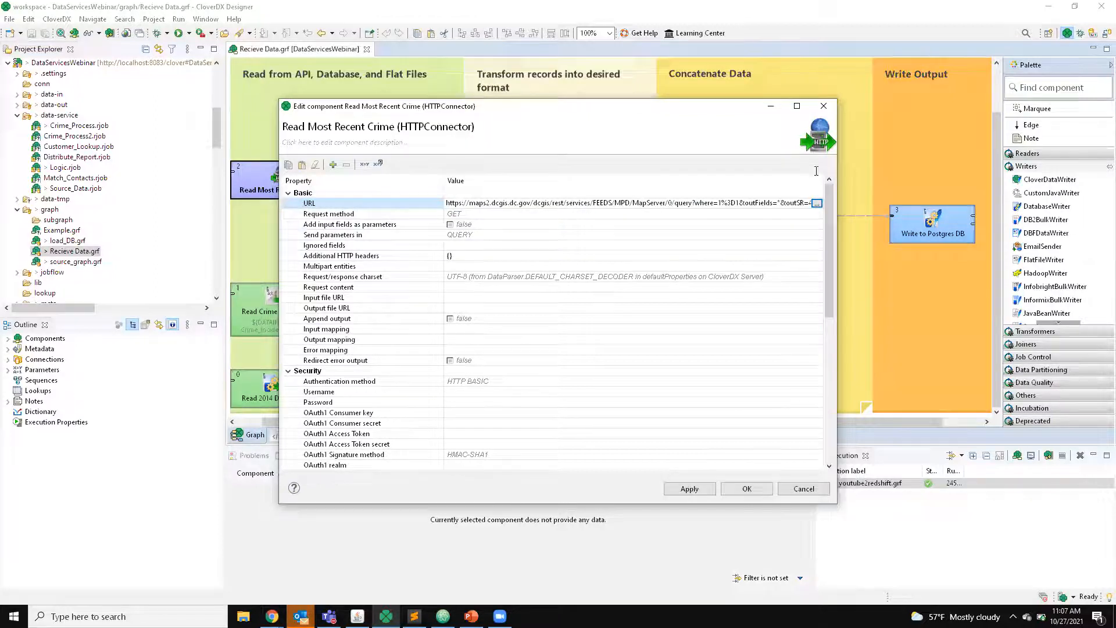
left_click(824, 106)
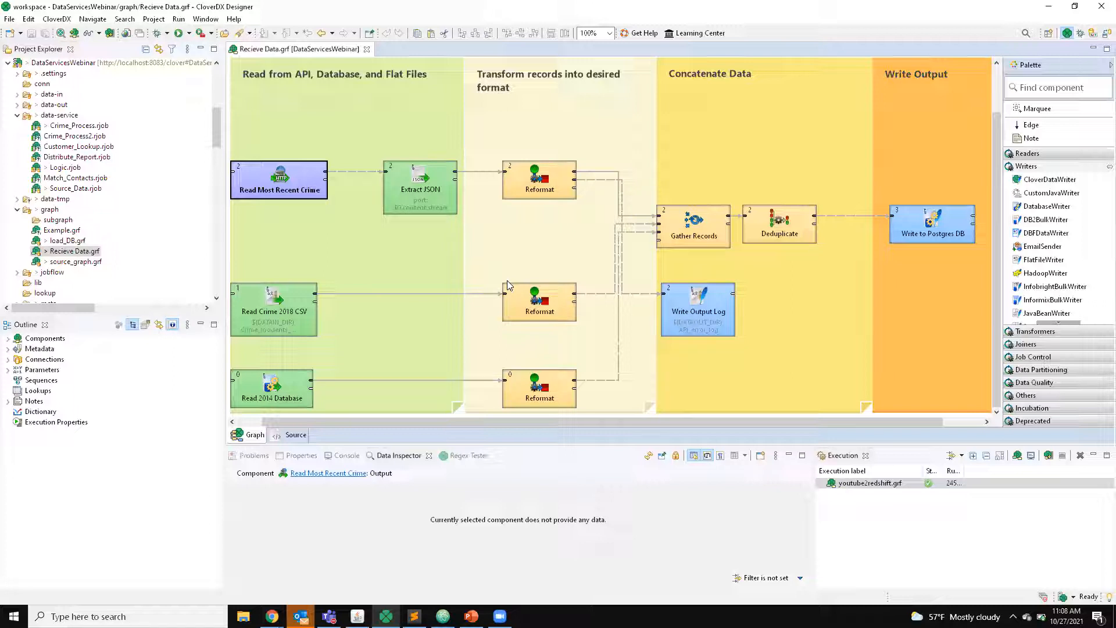
Step: Run the Recieve Data graph and inspect the record on the edge from Read Most Recent Crime to Extract JSON
left_click(179, 35)
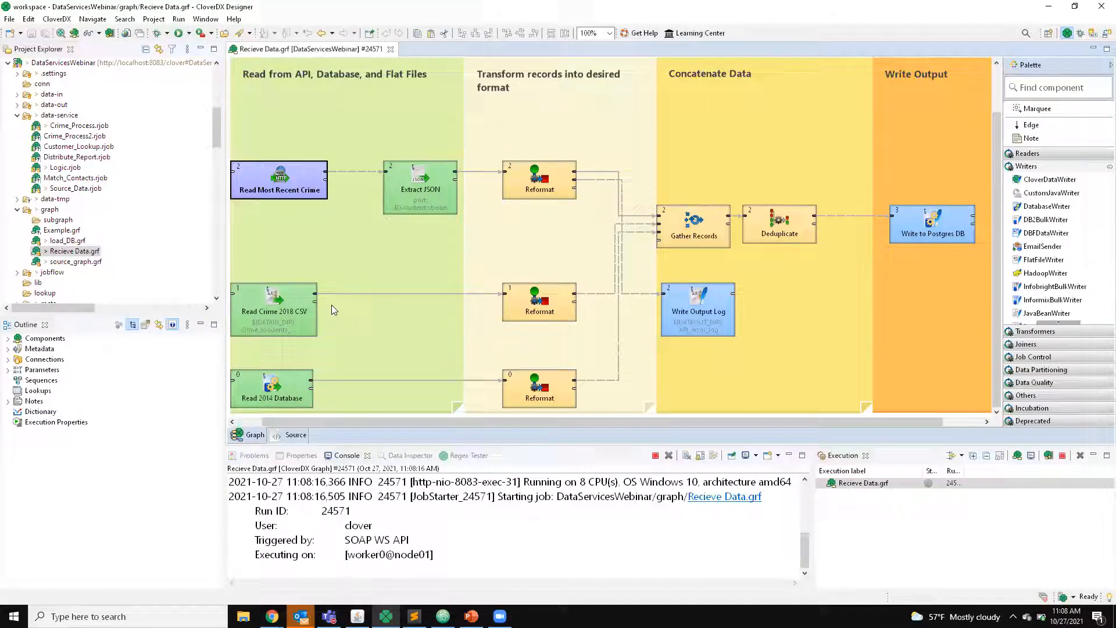
double_click(359, 177)
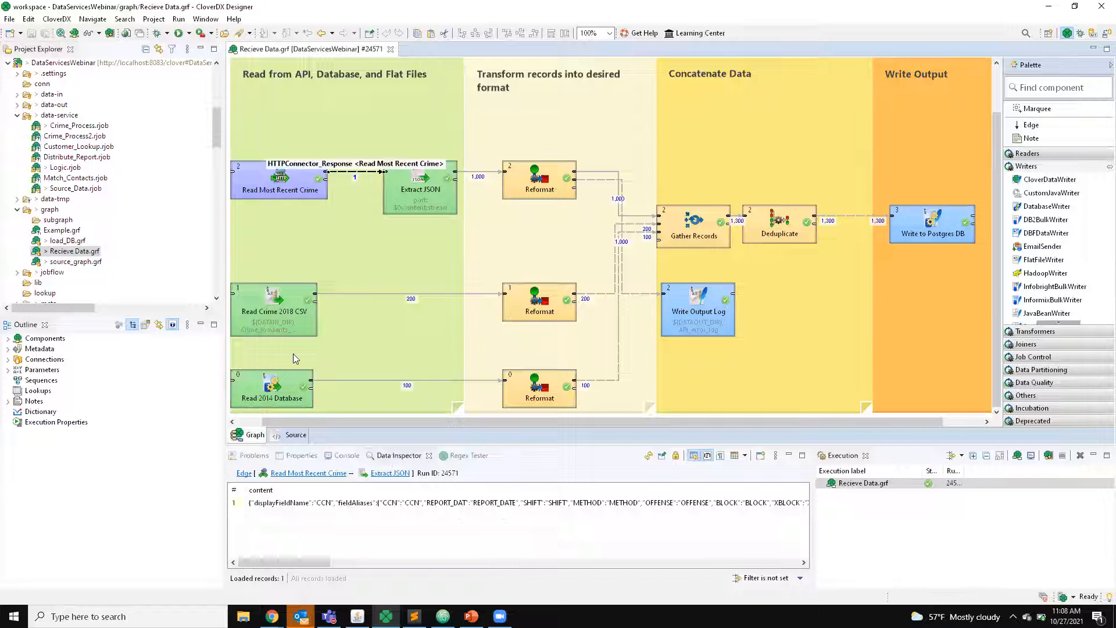
left_click_drag(286, 562, 327, 457)
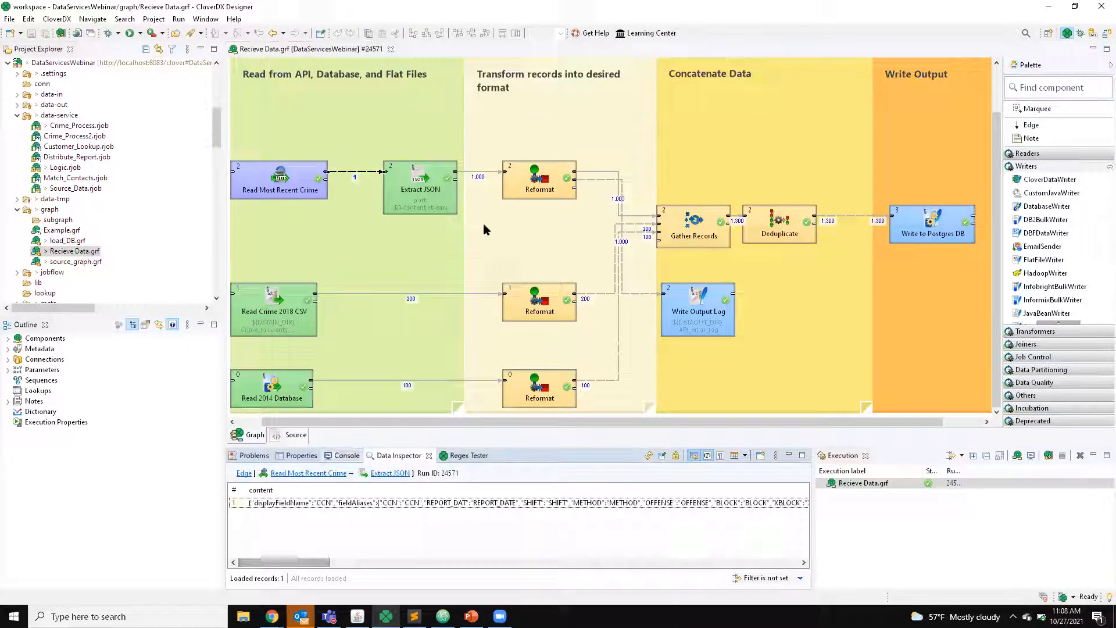
Step: Open the Extract JSON component's mapping and view the mappings of the json_object, features and attributes elements
double_click(446, 185)
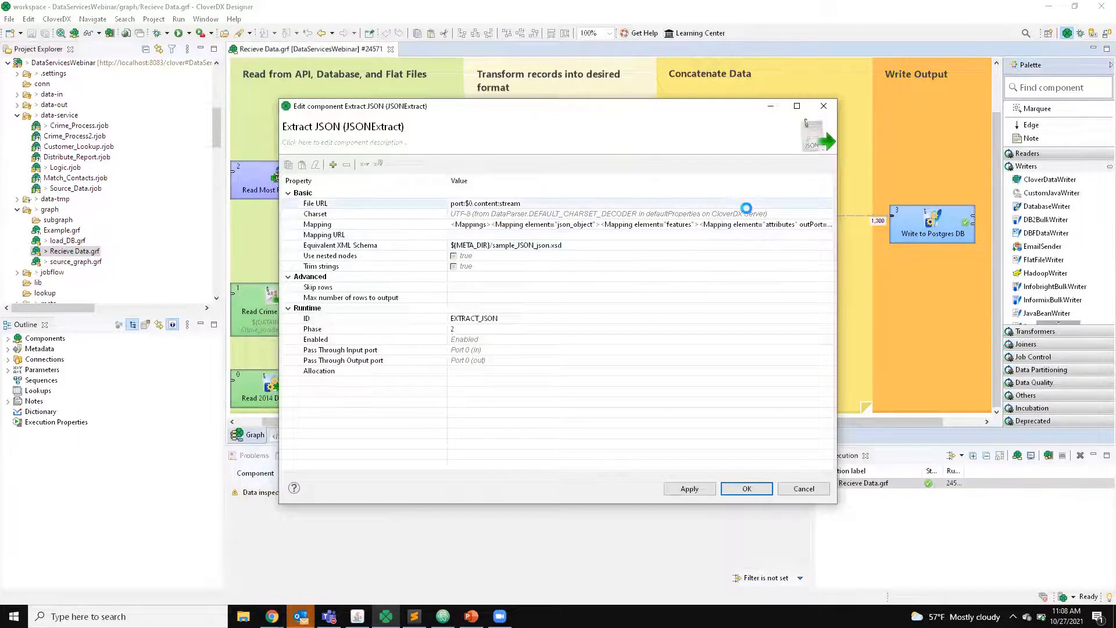
left_click(742, 227)
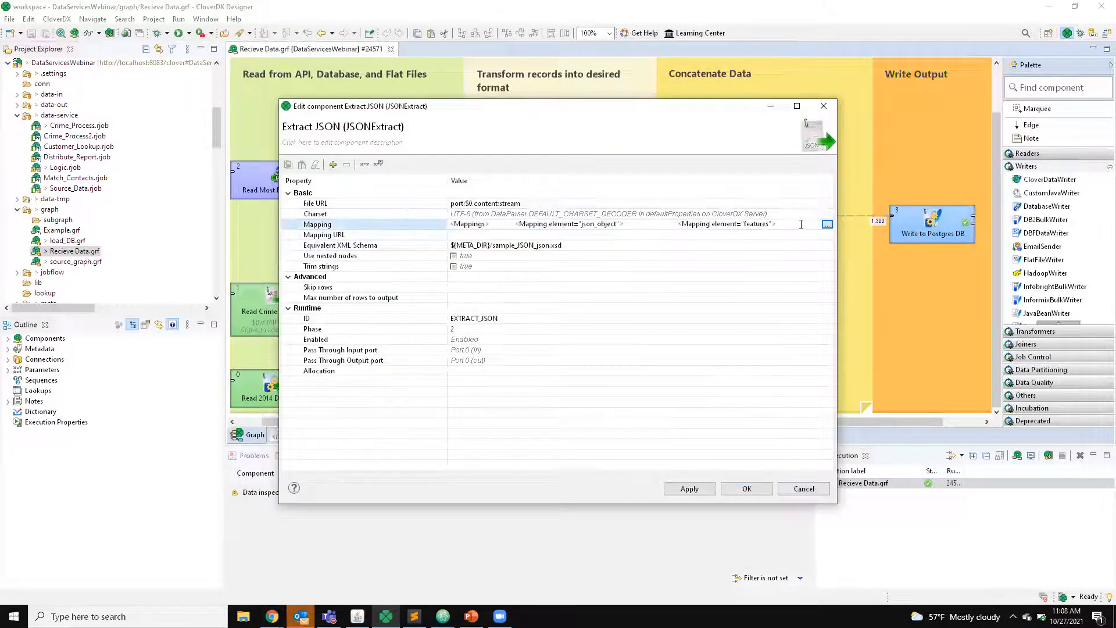
left_click(830, 227)
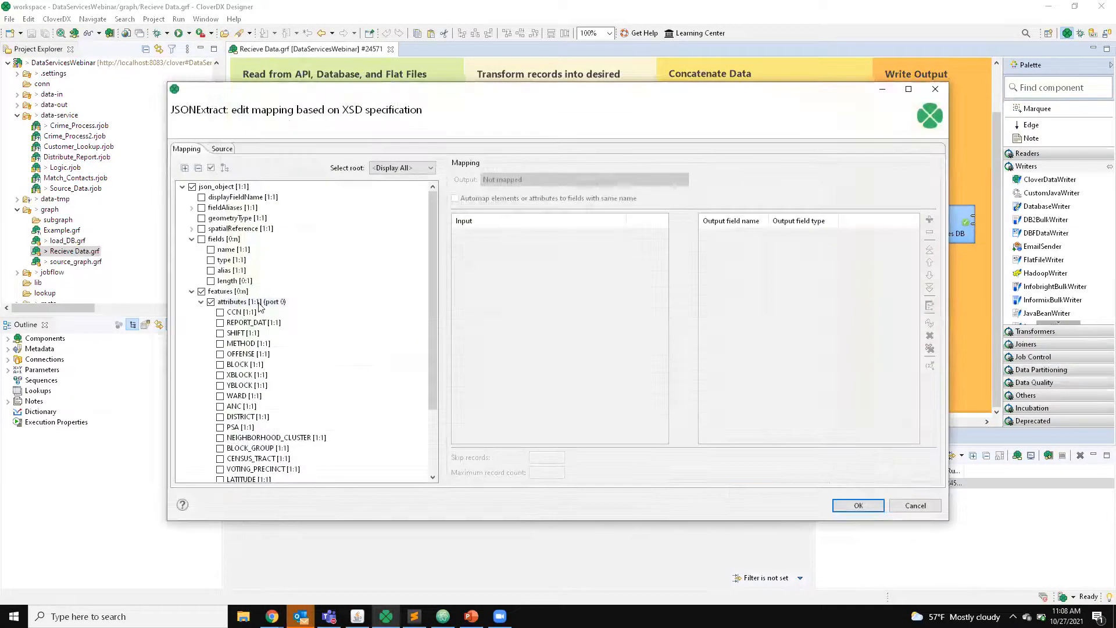
left_click(225, 186)
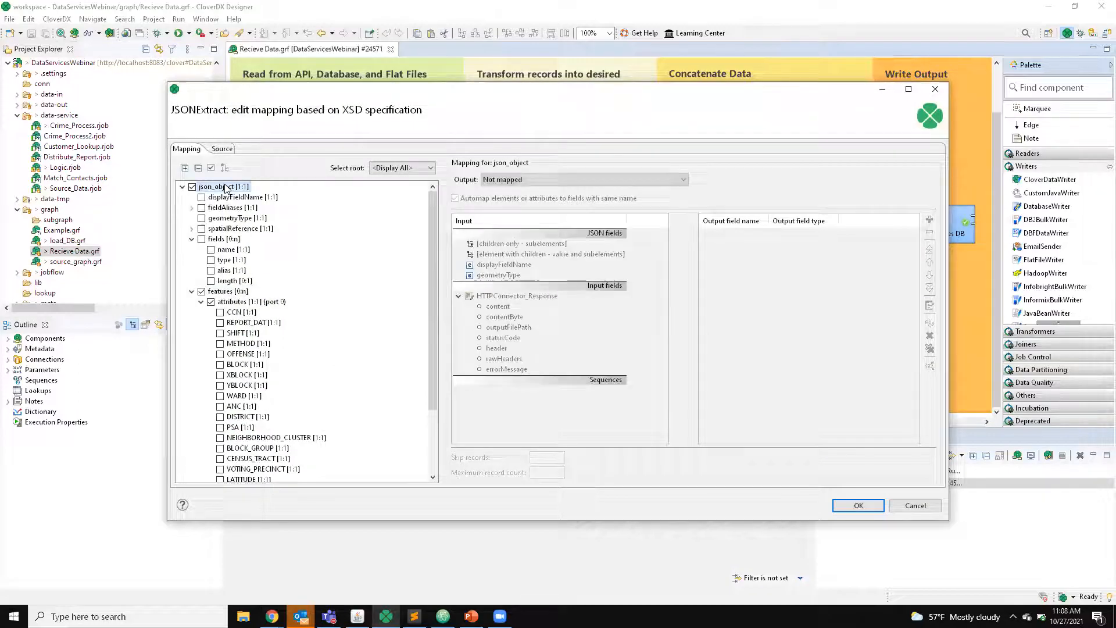
left_click(224, 292)
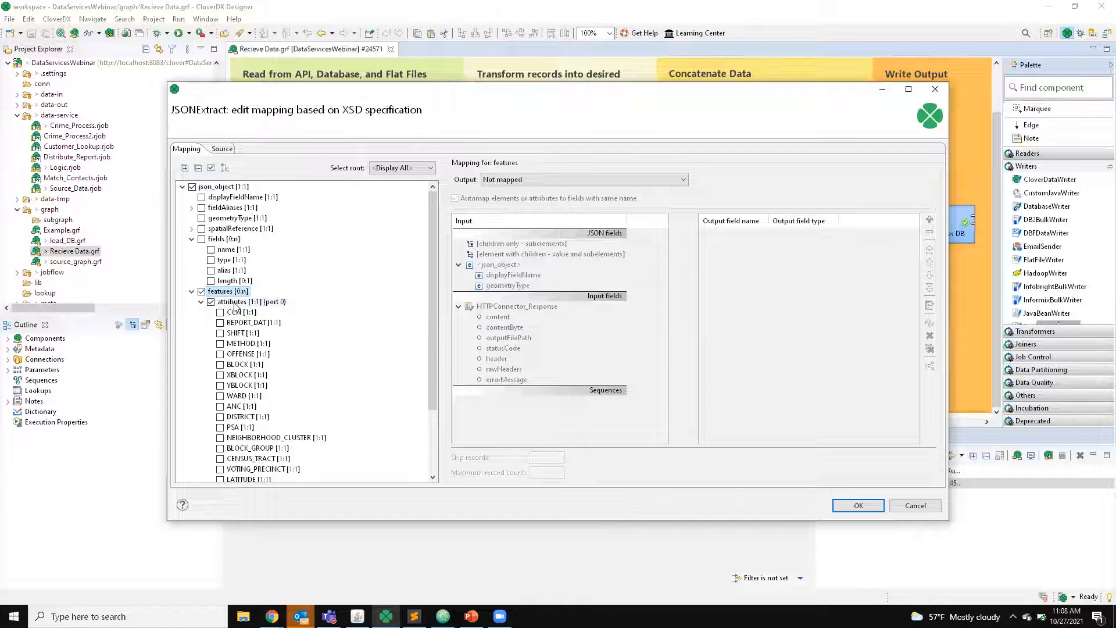
left_click(234, 304)
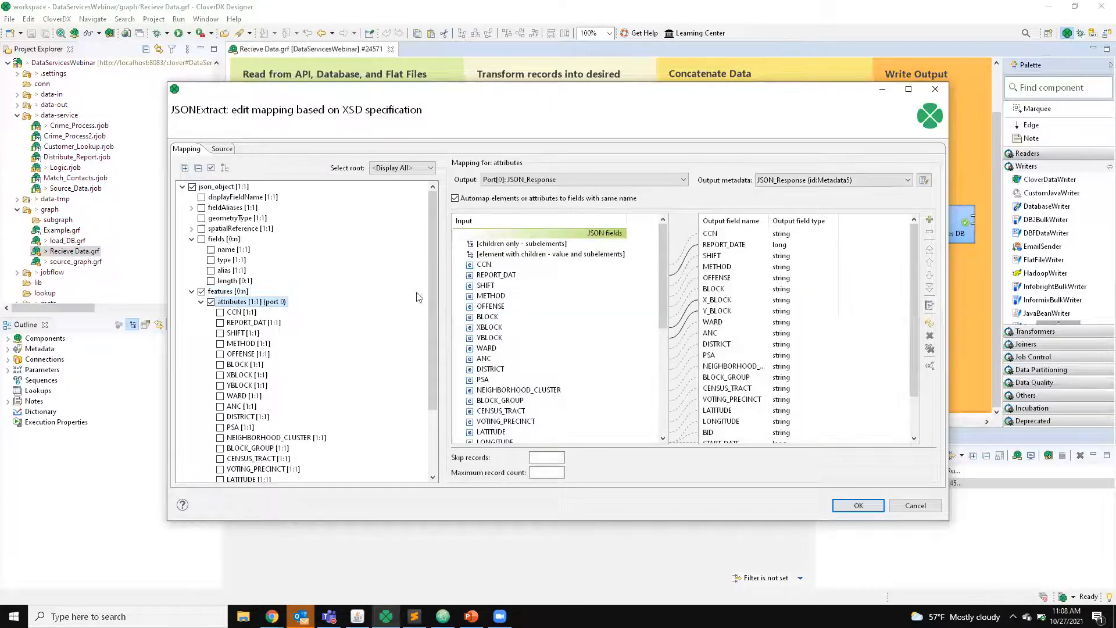
Step: Examine how CCN, XBLOCK, YBLOCK and the other JSON fields map to output fields, and close Extract JSON without saving
left_click(503, 286)
left_click(501, 266)
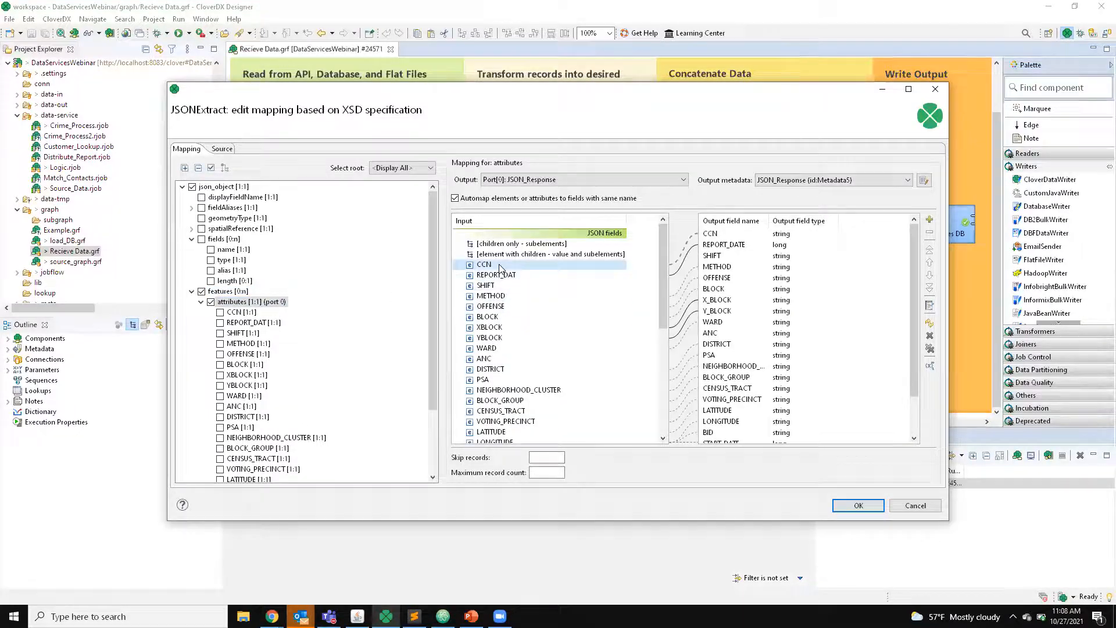
mouse_move(501, 268)
left_mouse_down()
mouse_move(731, 240)
mouse_move(515, 271)
left_mouse_up()
scroll(582, 401, "down", 1)
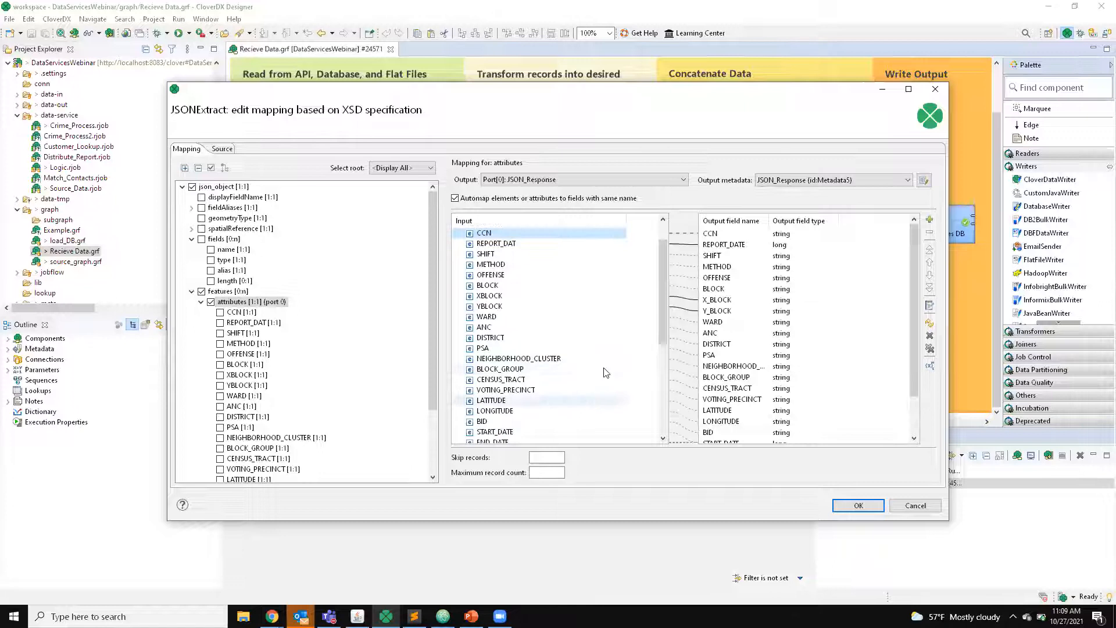
left_click(518, 329)
left_click(511, 307)
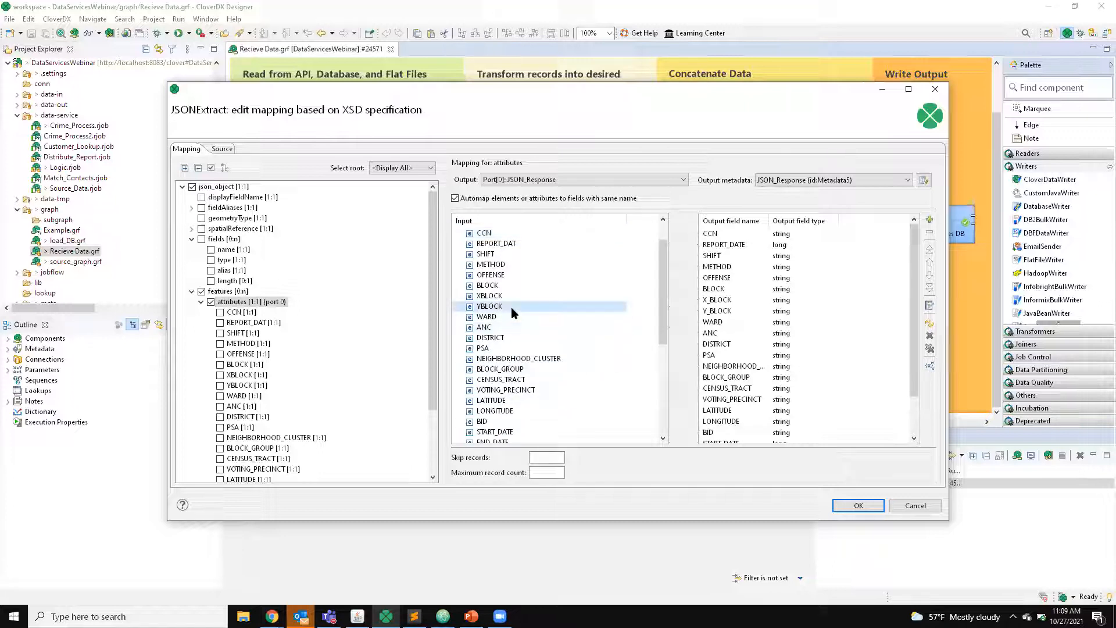
left_click(511, 296)
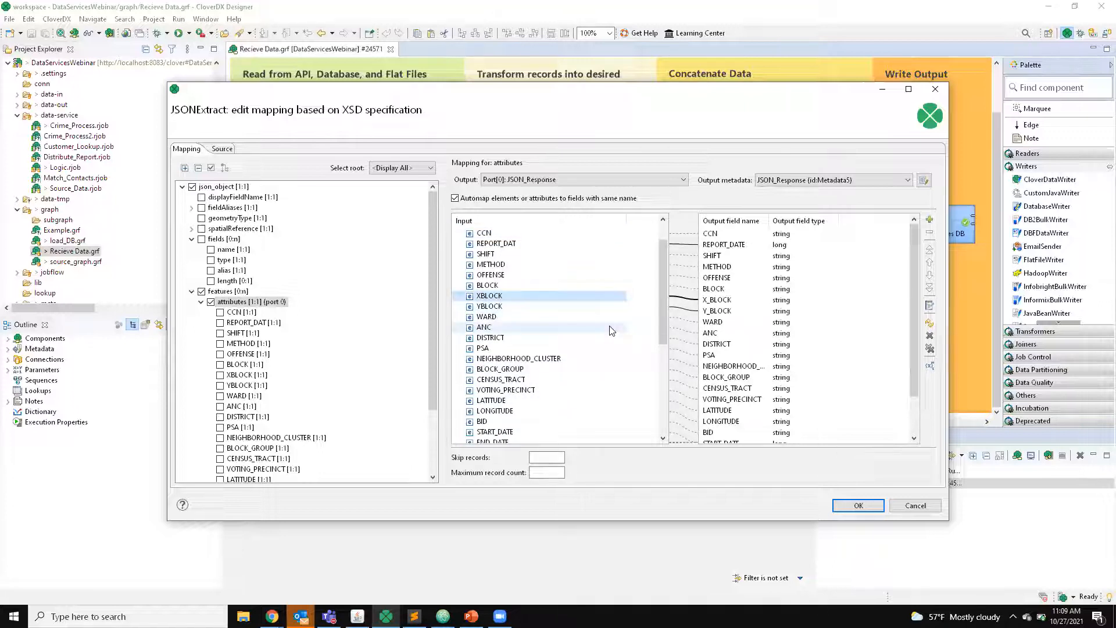
scroll(515, 377, "down", 5)
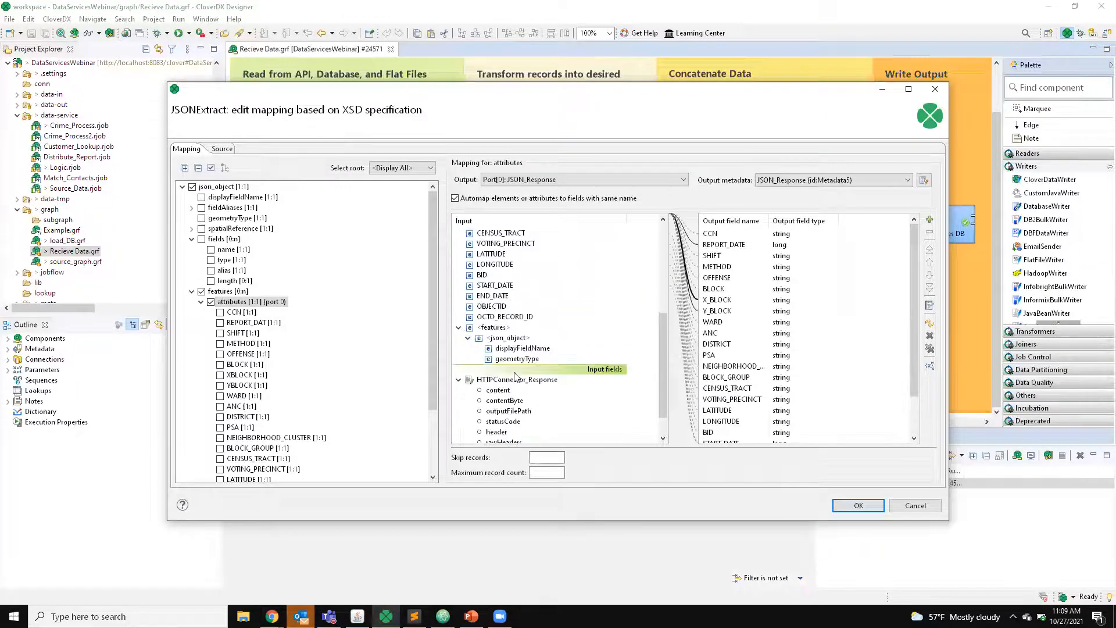
scroll(514, 377, "up", 6)
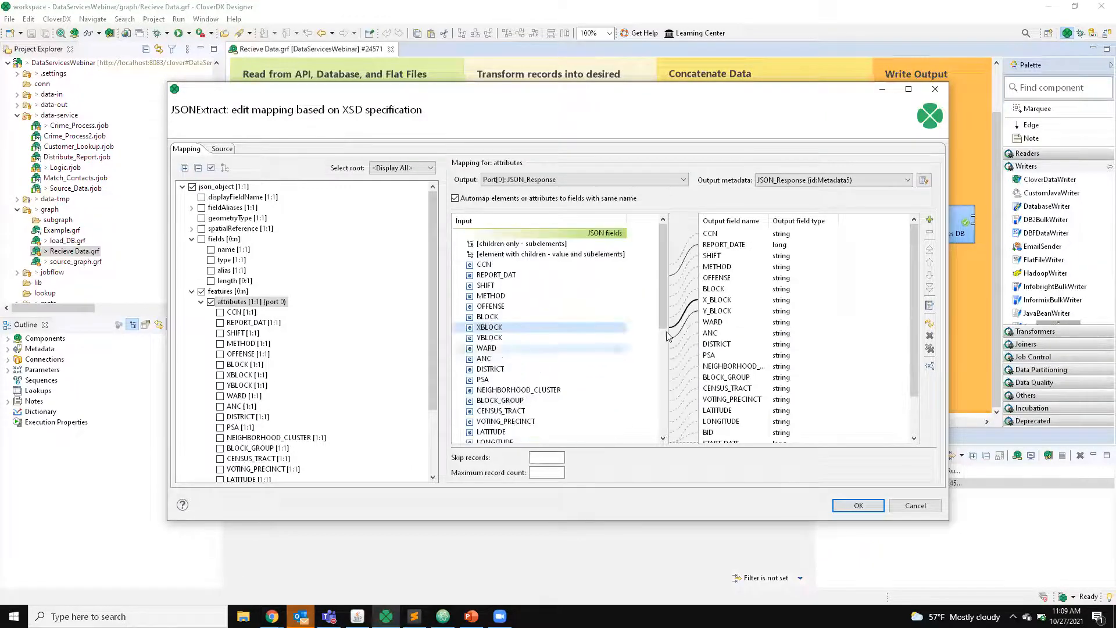
left_click(935, 89)
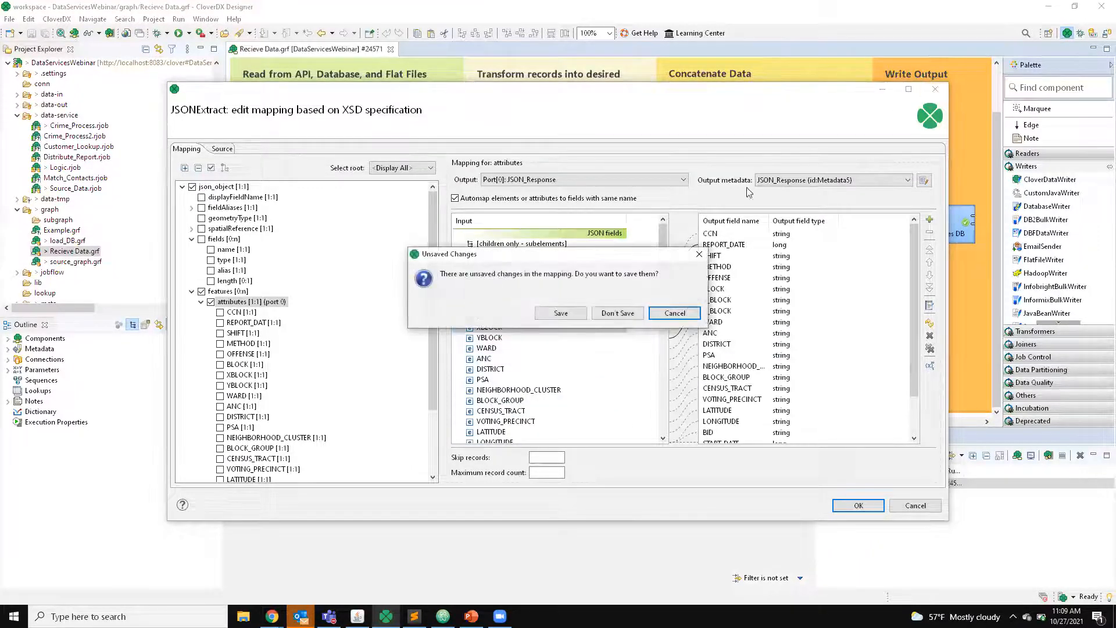
left_click(618, 314)
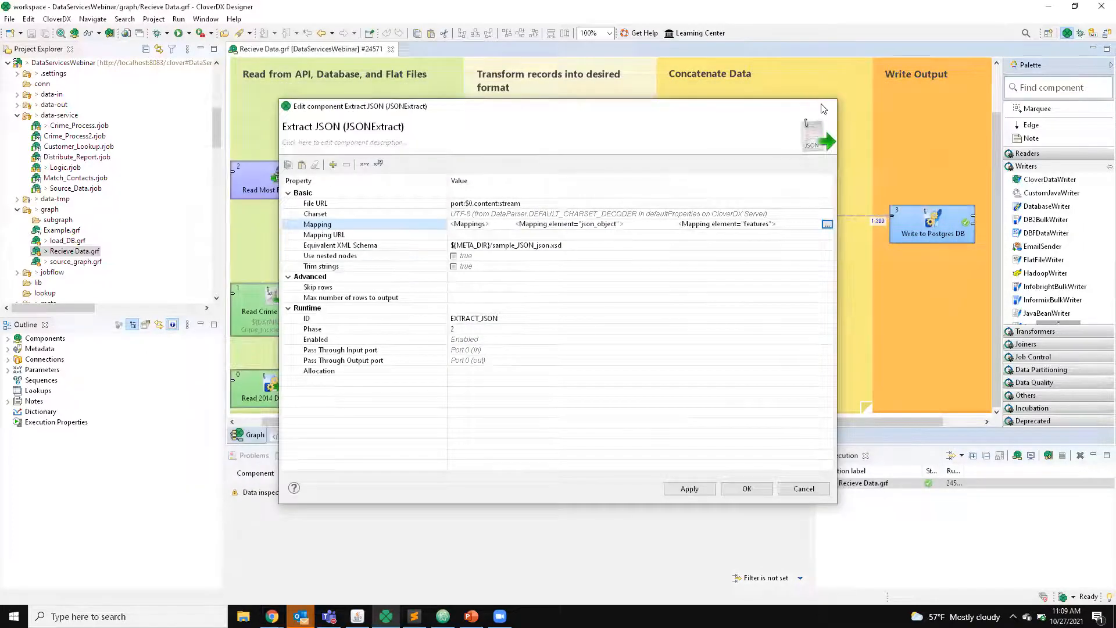
left_click(823, 109)
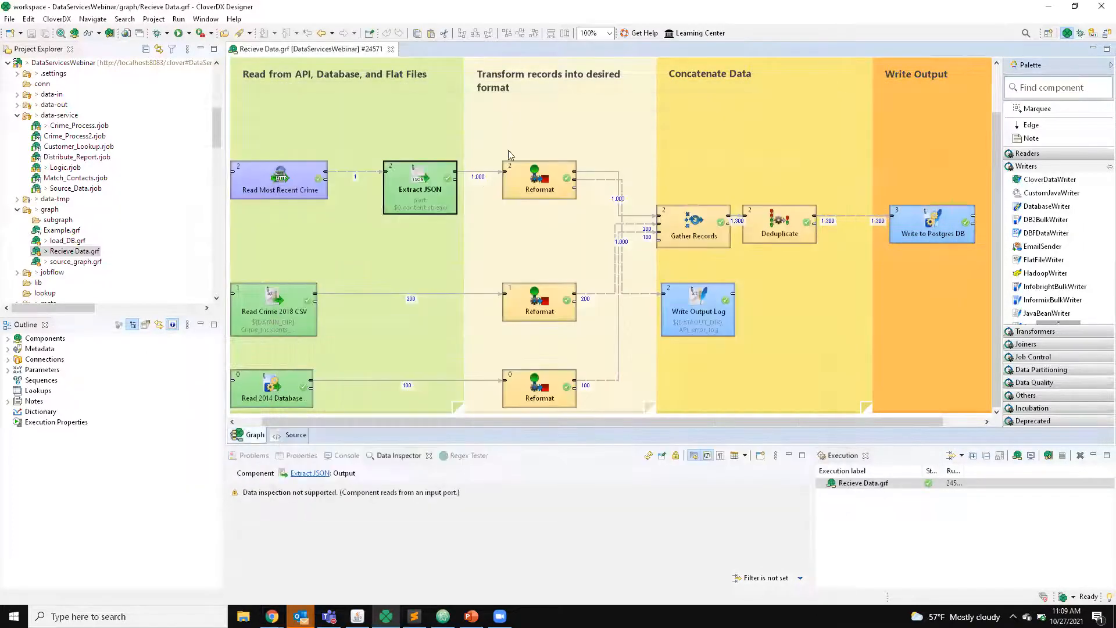
Step: Inspect the records on the edges feeding the three Reformat components from Extract JSON, Read Crime 2018 CSV and Read 2014 Database
left_click(483, 180)
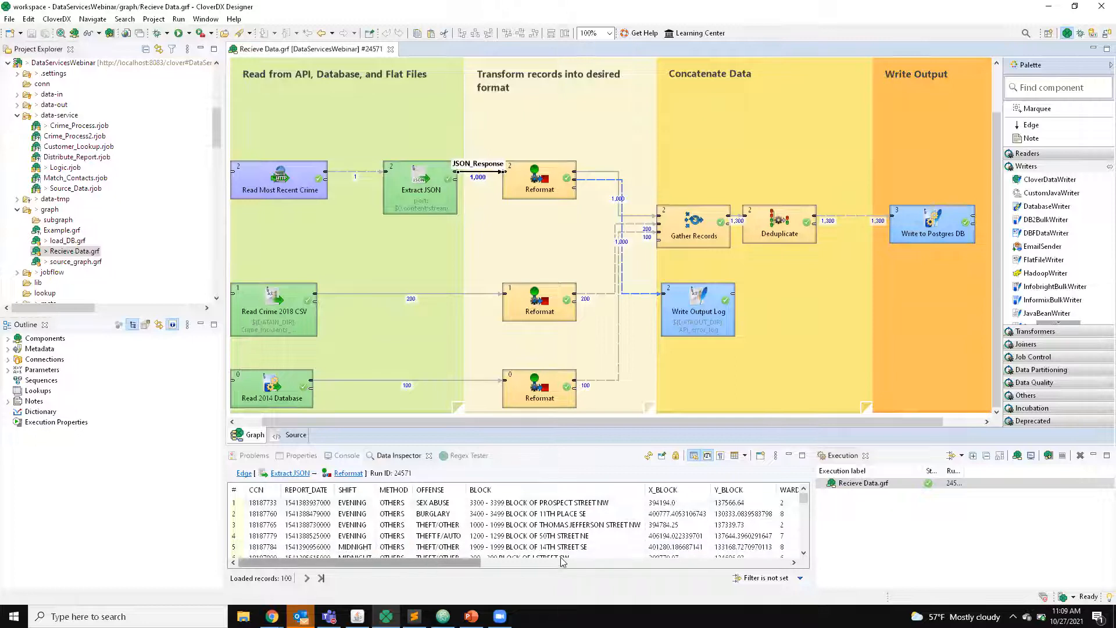
left_click(562, 561)
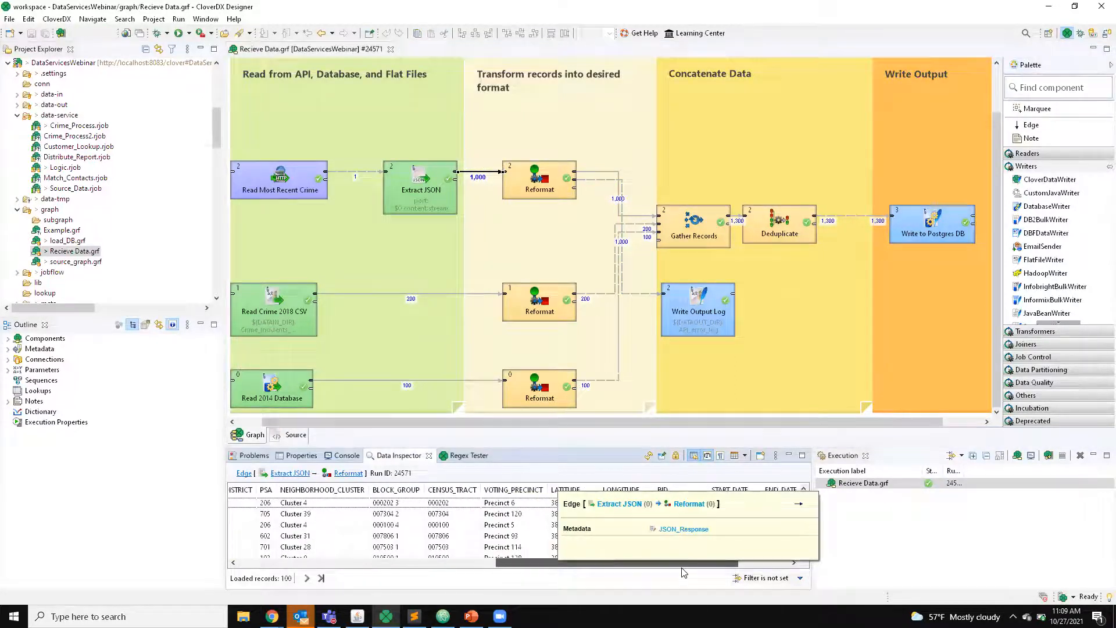
left_click_drag(778, 579, 268, 538)
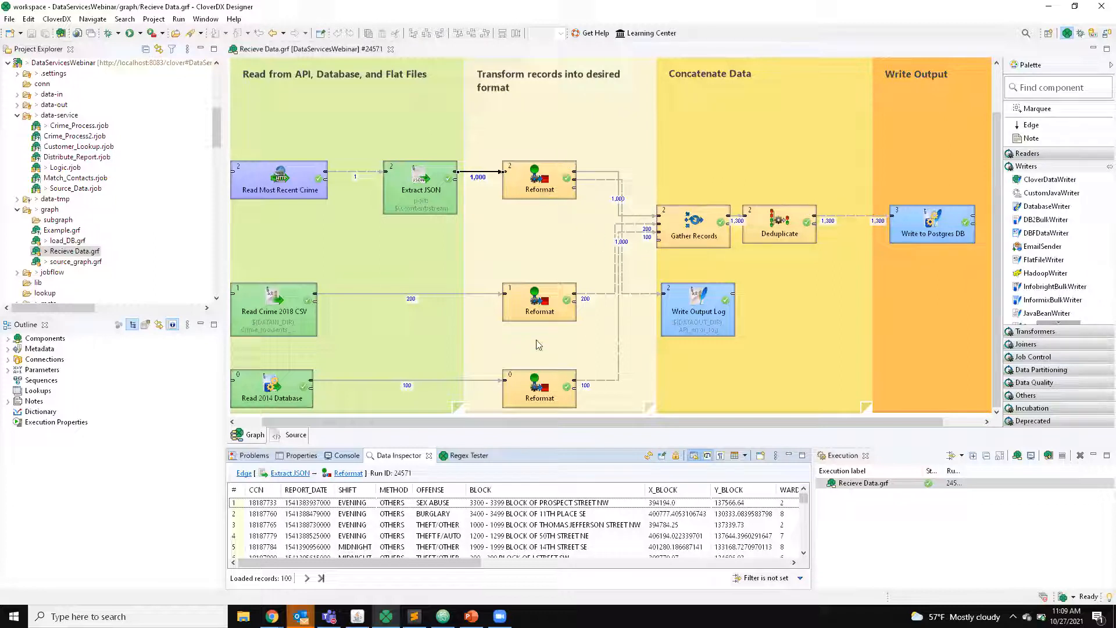
left_click(482, 296)
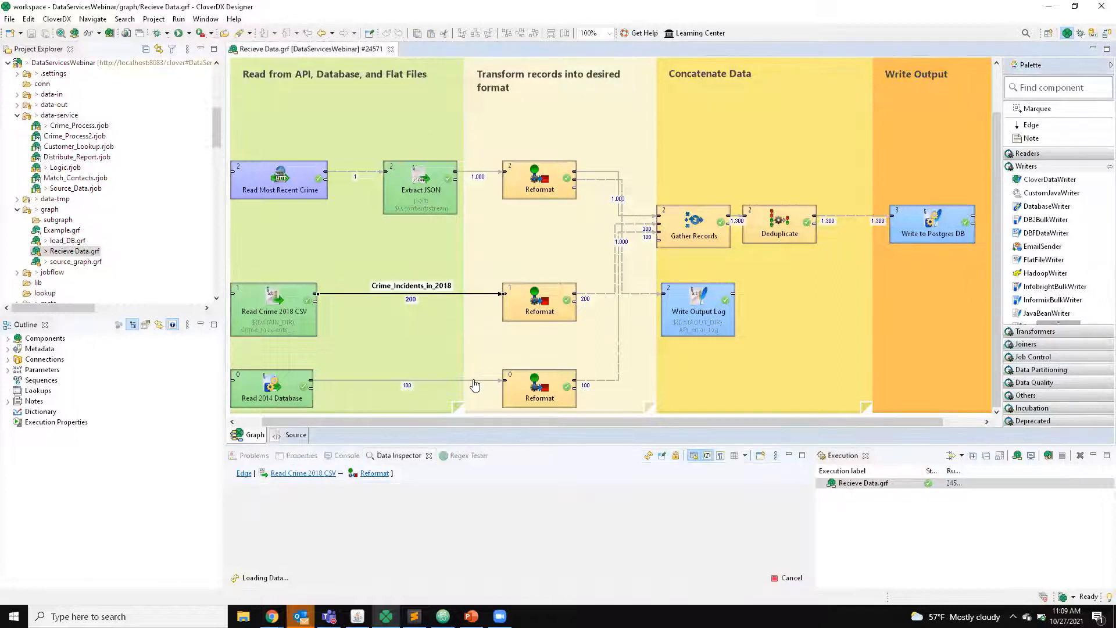
left_click(475, 381)
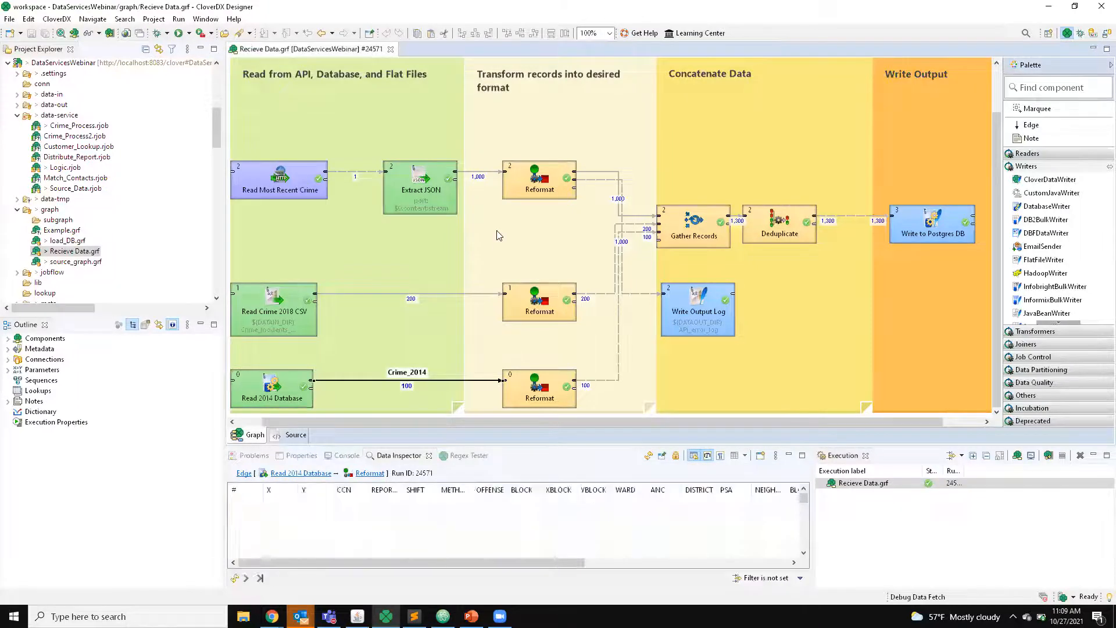
Step: Open the transform editor of the Reformat component that follows Extract JSON
left_click(535, 187)
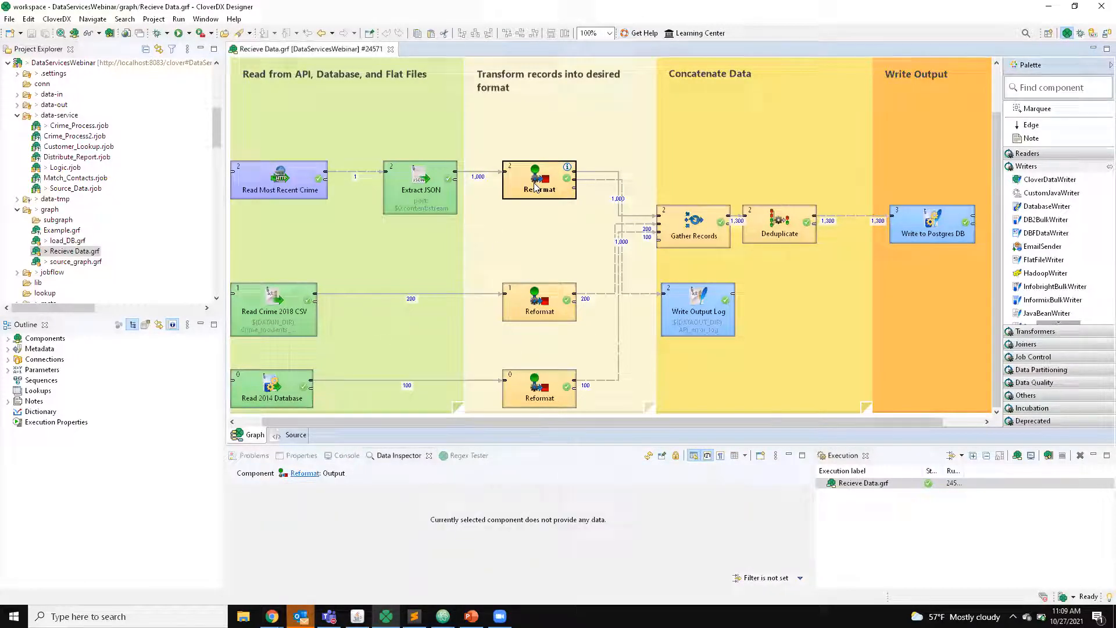
left_click(536, 187)
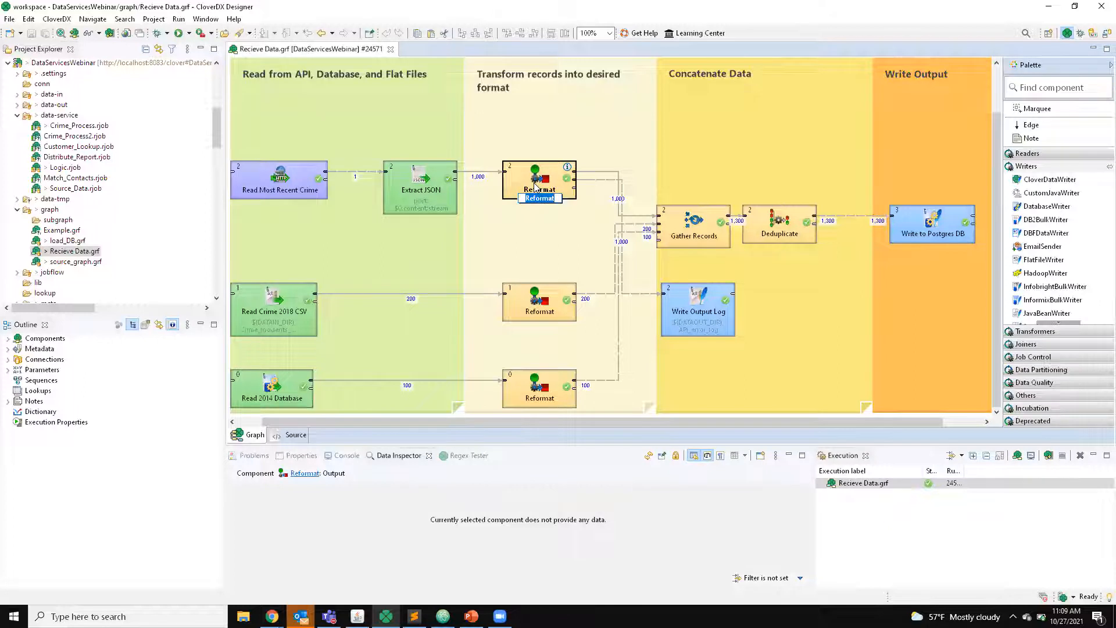
double_click(536, 187)
left_click(798, 202)
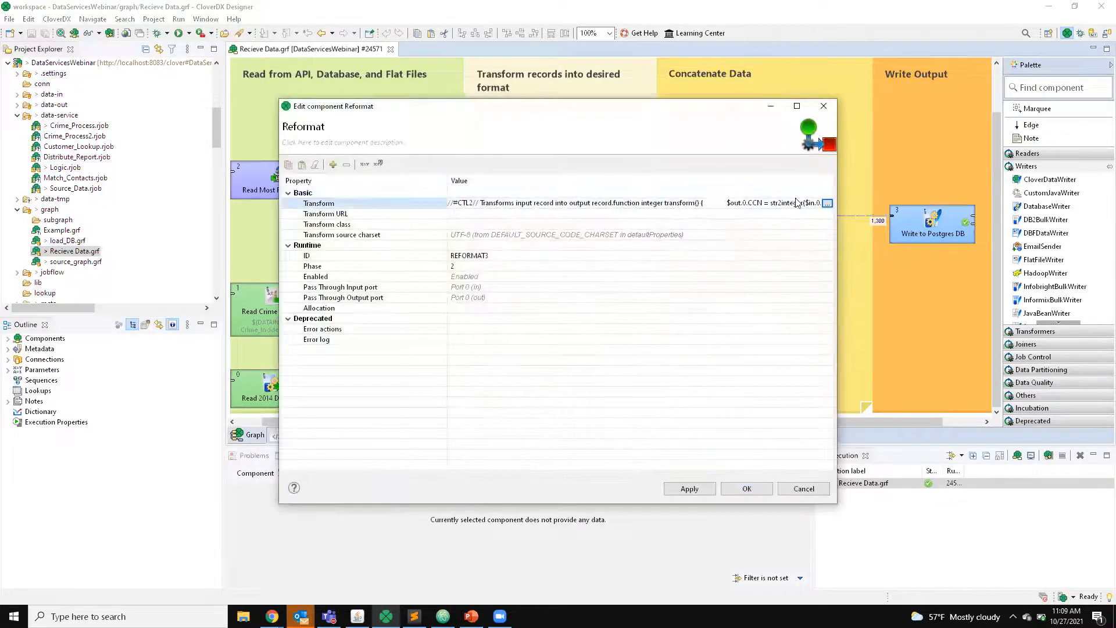
left_click(827, 203)
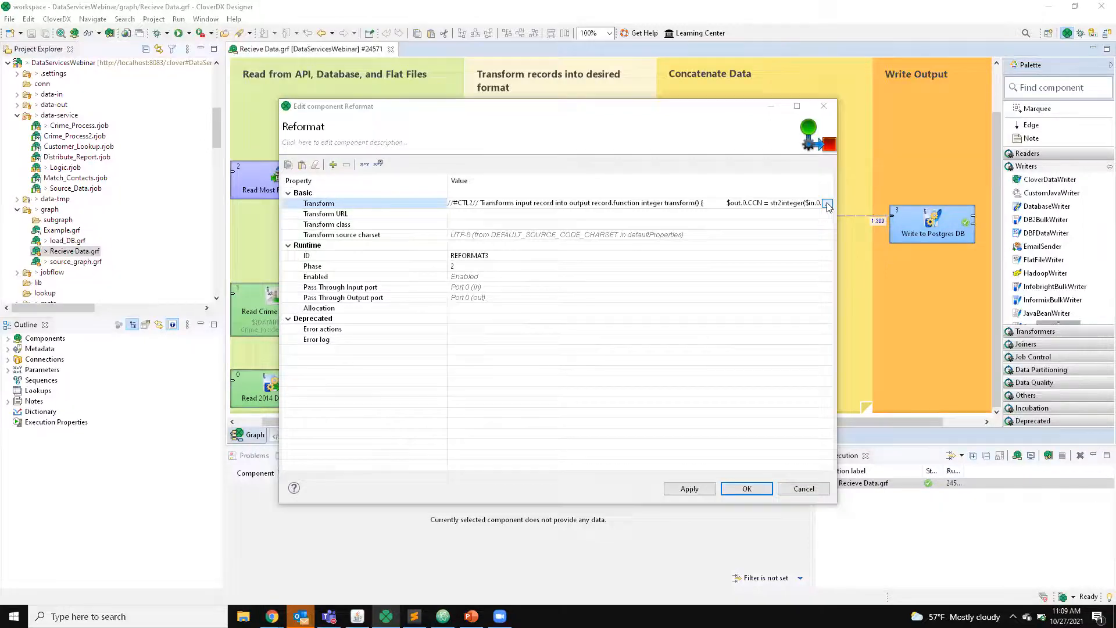
Step: Filter the function list for "str2in" and examine how str2integer is applied to the CCN mapping
mouse_move(236, 151)
left_mouse_down()
mouse_move(431, 141)
mouse_move(594, 192)
mouse_move(394, 186)
mouse_move(239, 143)
mouse_move(237, 155)
left_mouse_up()
scroll(425, 356, "down", 1)
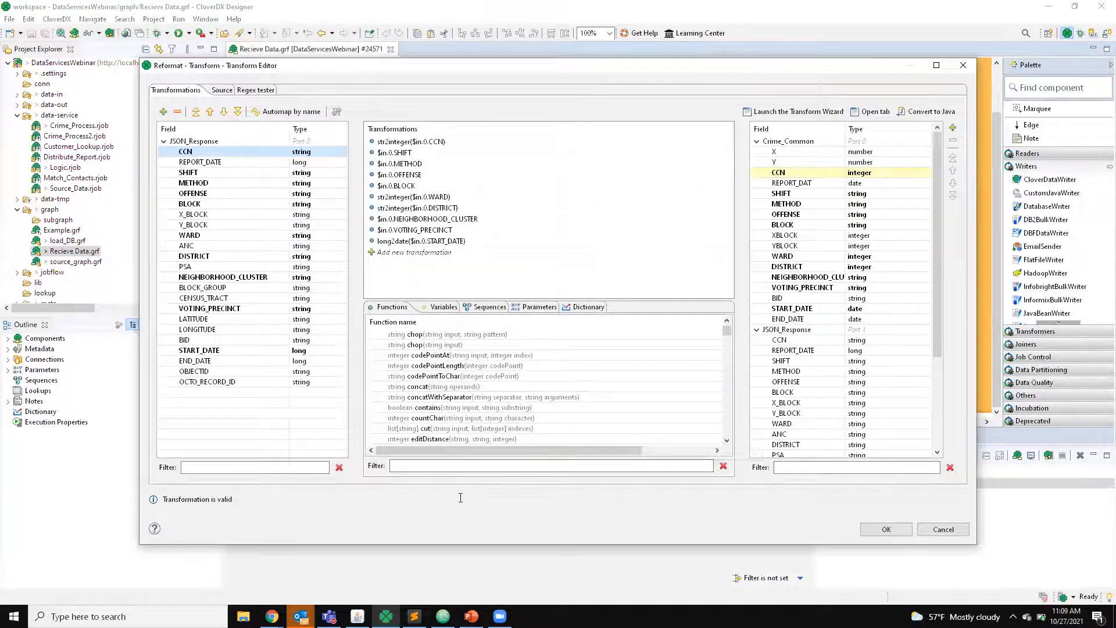
left_click(453, 469)
type("str")
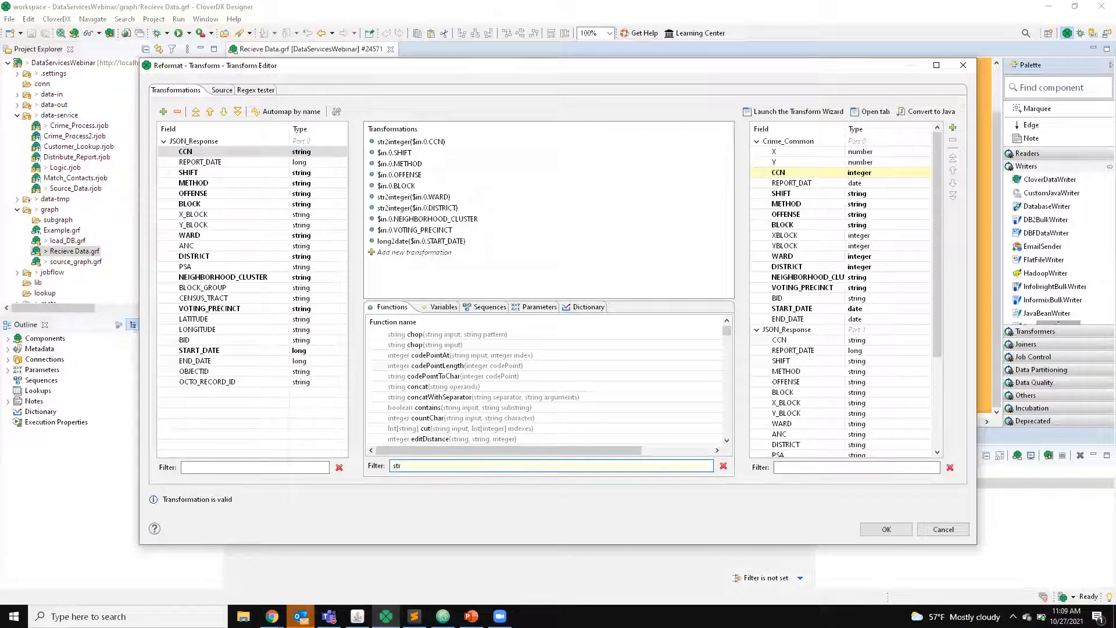
type("2in")
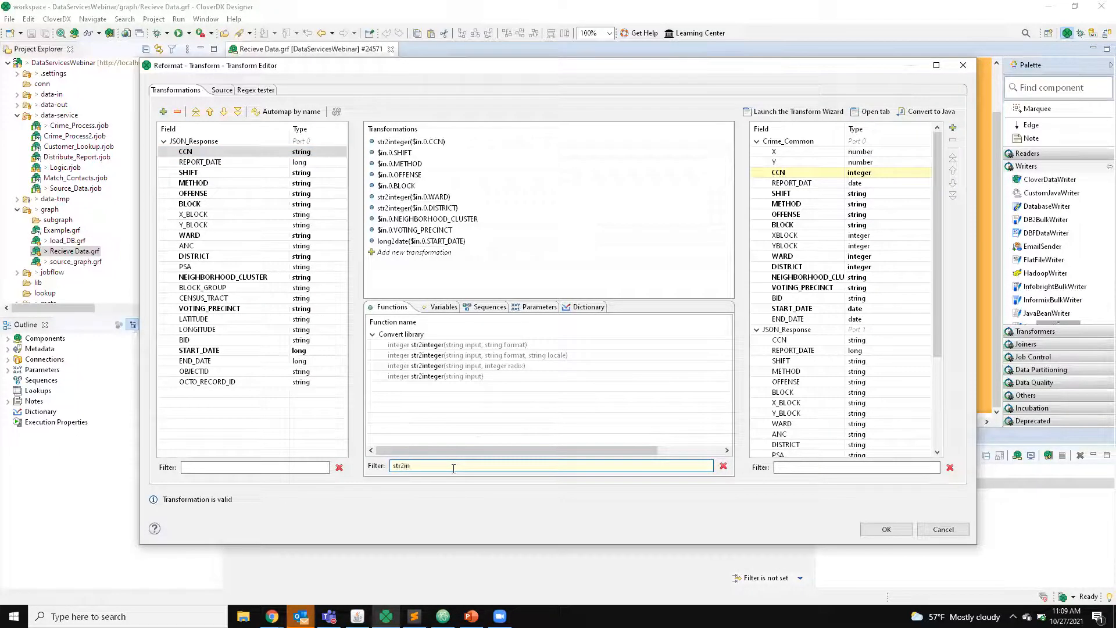
left_click_drag(457, 345, 380, 202)
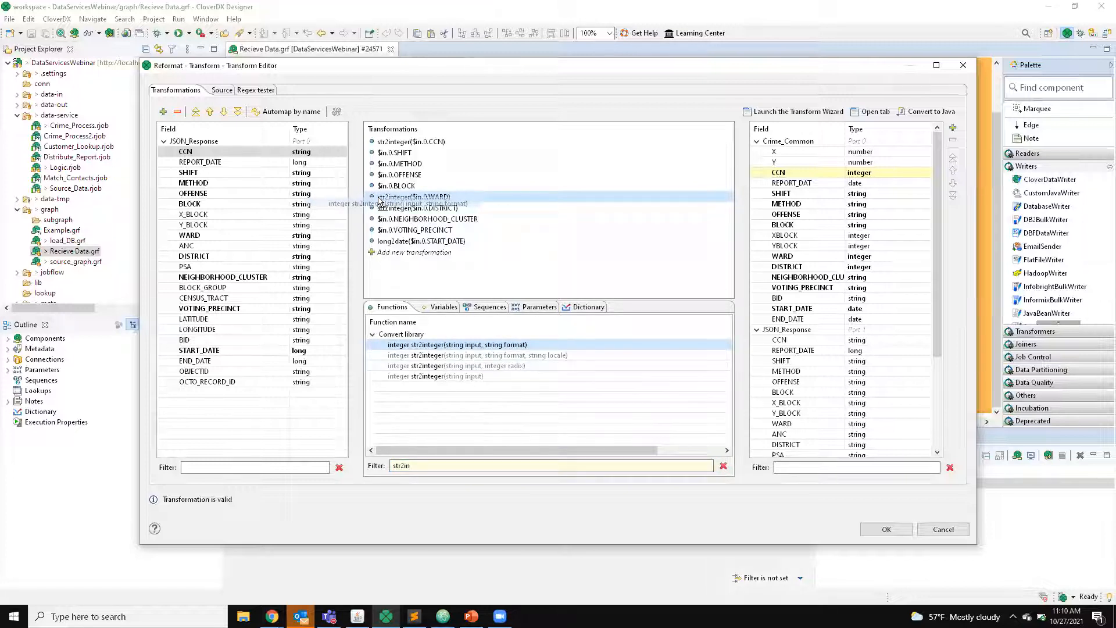
left_click_drag(380, 201, 420, 342)
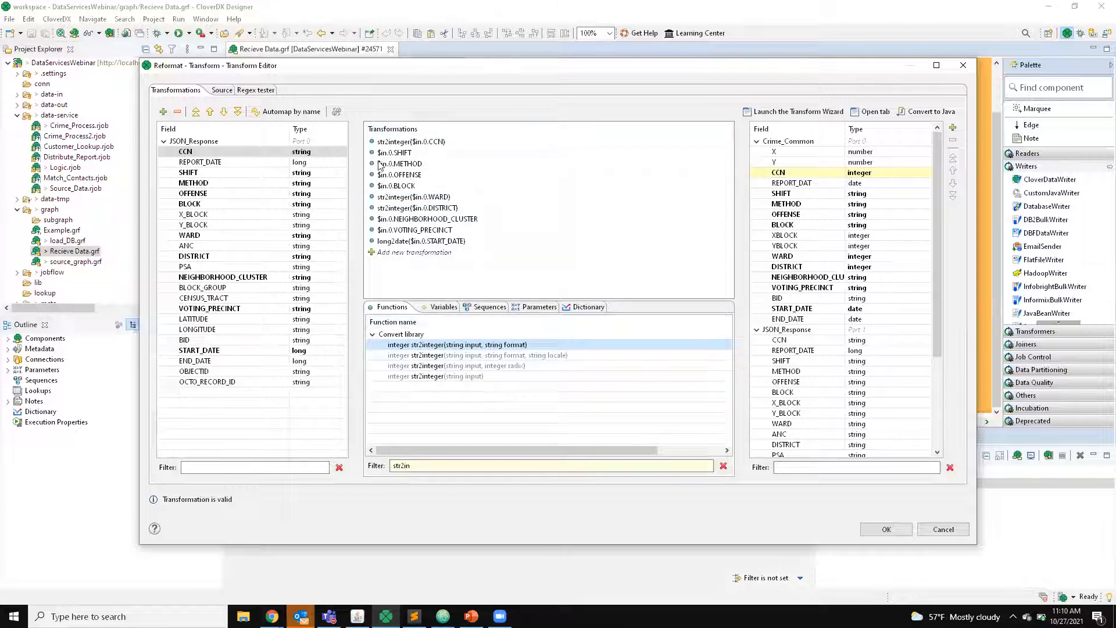
left_click(416, 143)
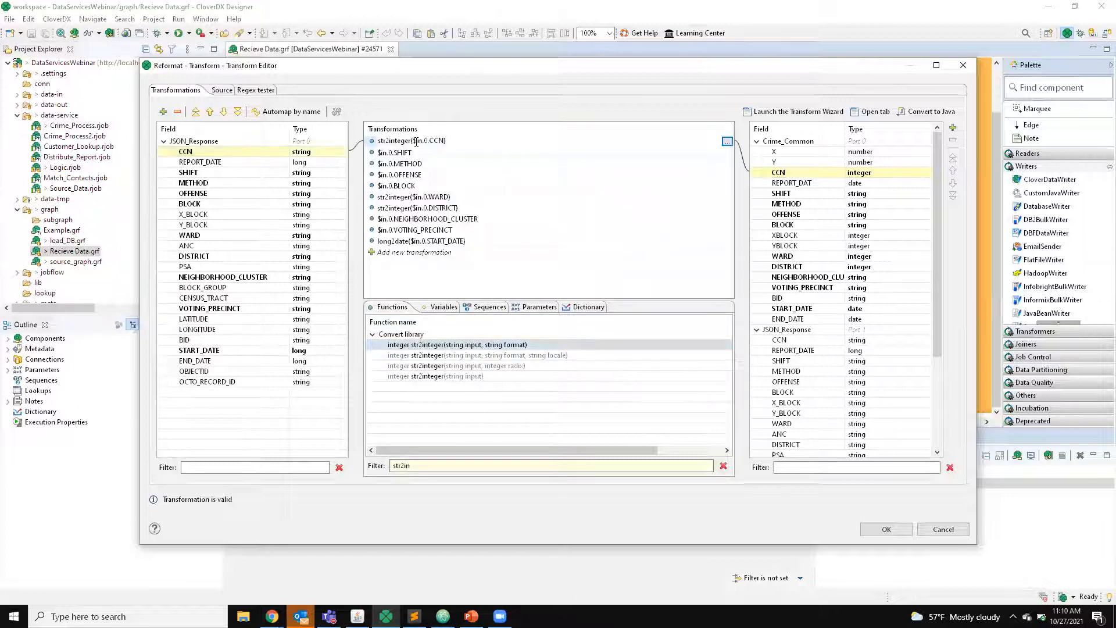
Step: Show the transformation's CTL source code and search the available functions for "str2", inserting nothing
left_click(221, 91)
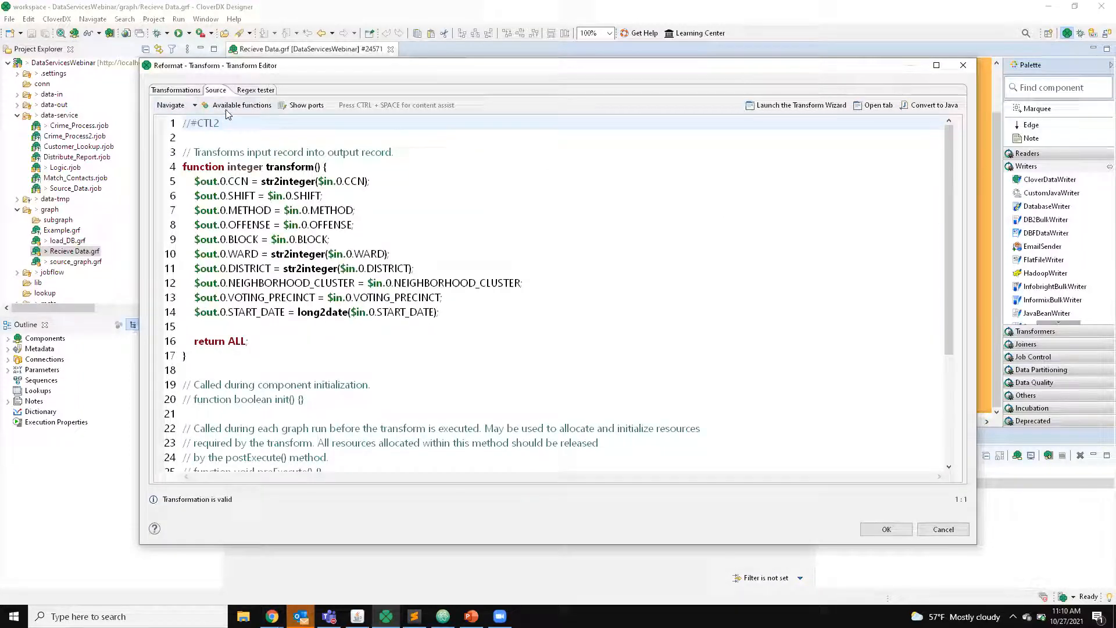
left_click(227, 108)
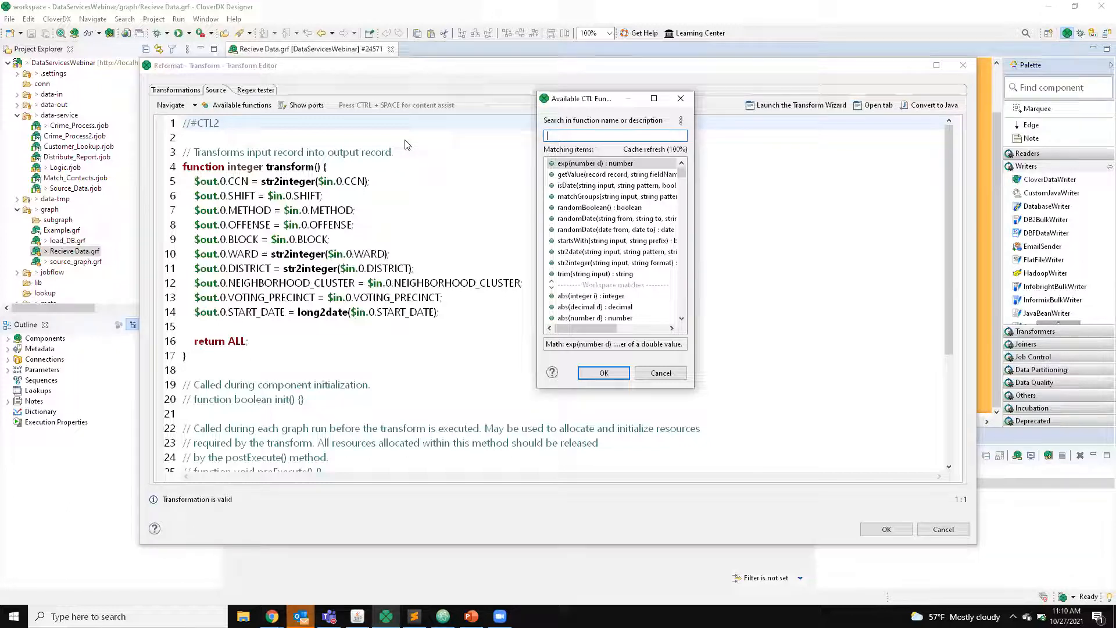
type("str2")
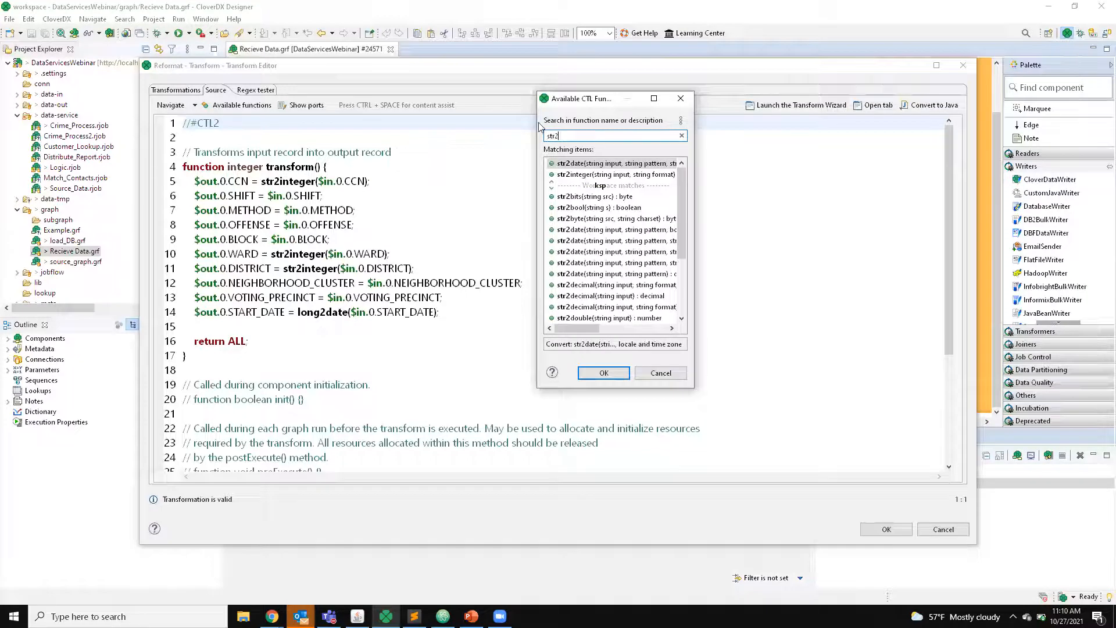
left_click(681, 99)
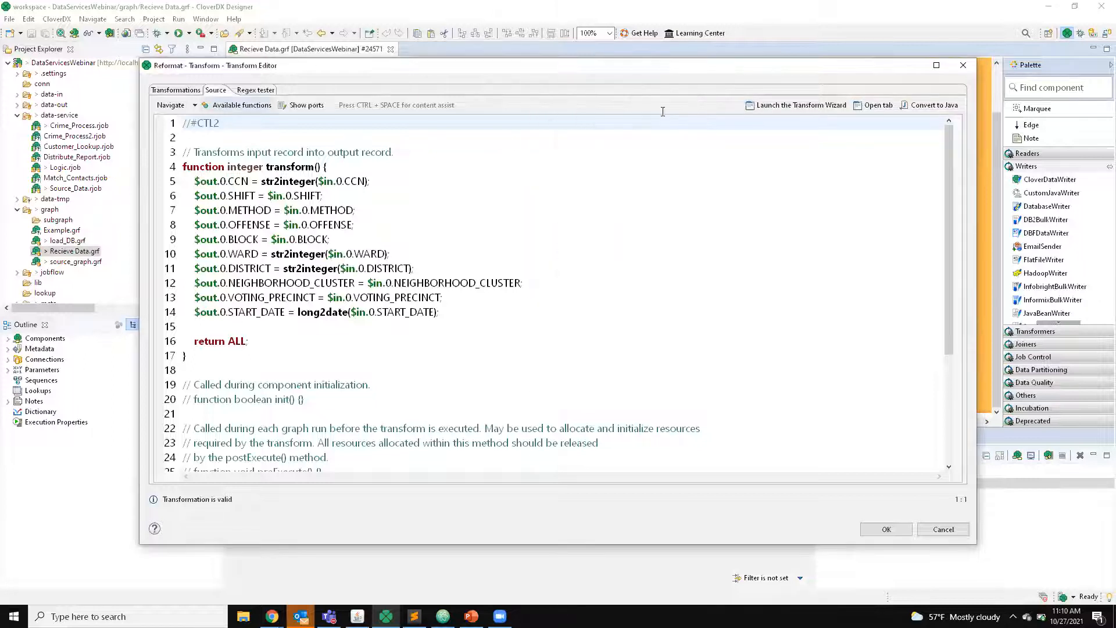
Step: Examine the str2integer conversions of the DISTRICT, WARD and CCN fields in the transformation code
left_click(293, 265)
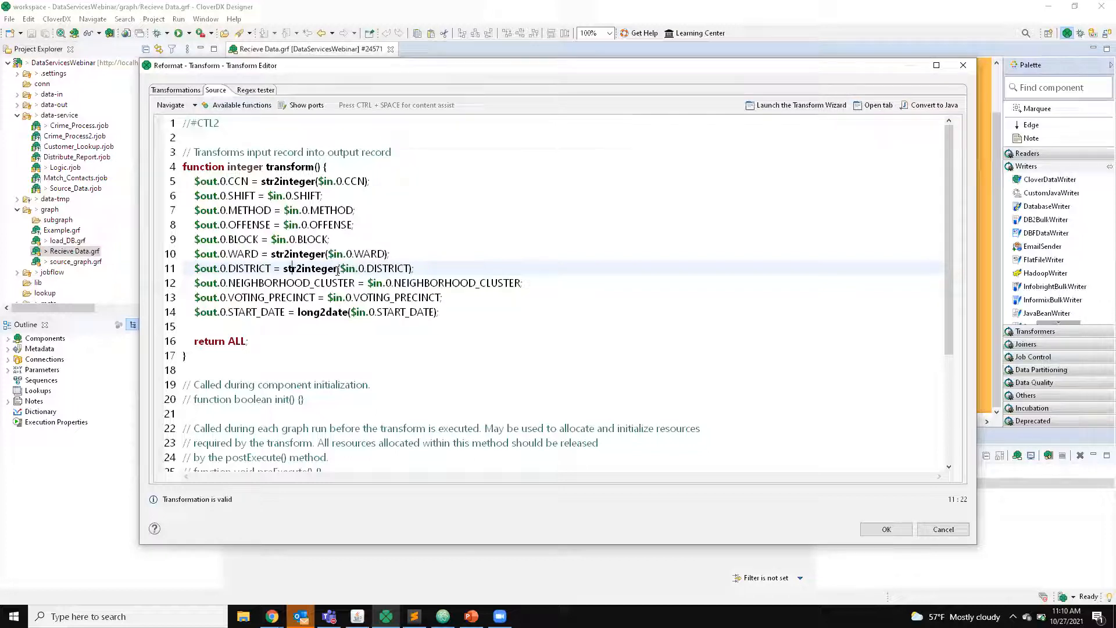
left_click(308, 254)
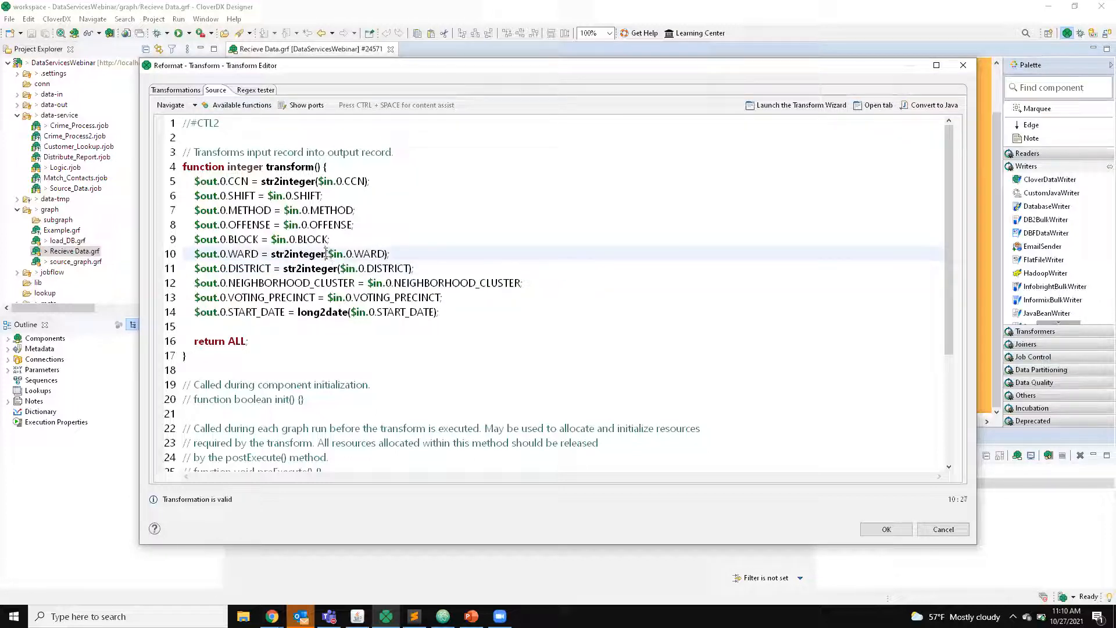
left_click_drag(261, 180, 366, 180)
left_click(375, 181)
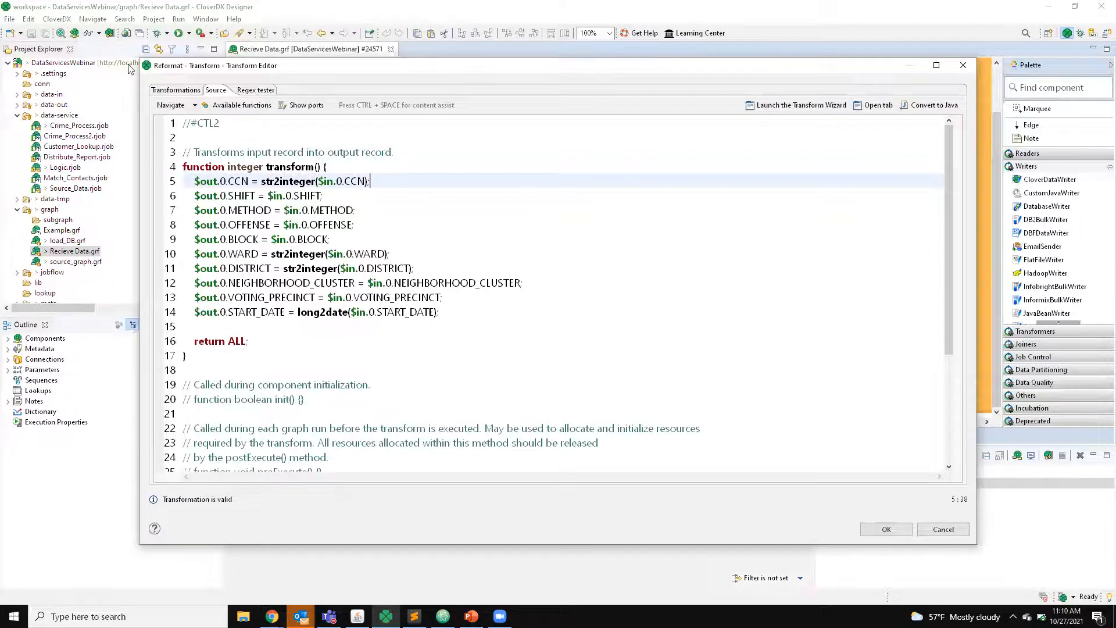
Step: Return to the visual field mappings and close the Reformat component without saving
left_click(177, 90)
left_click(758, 193)
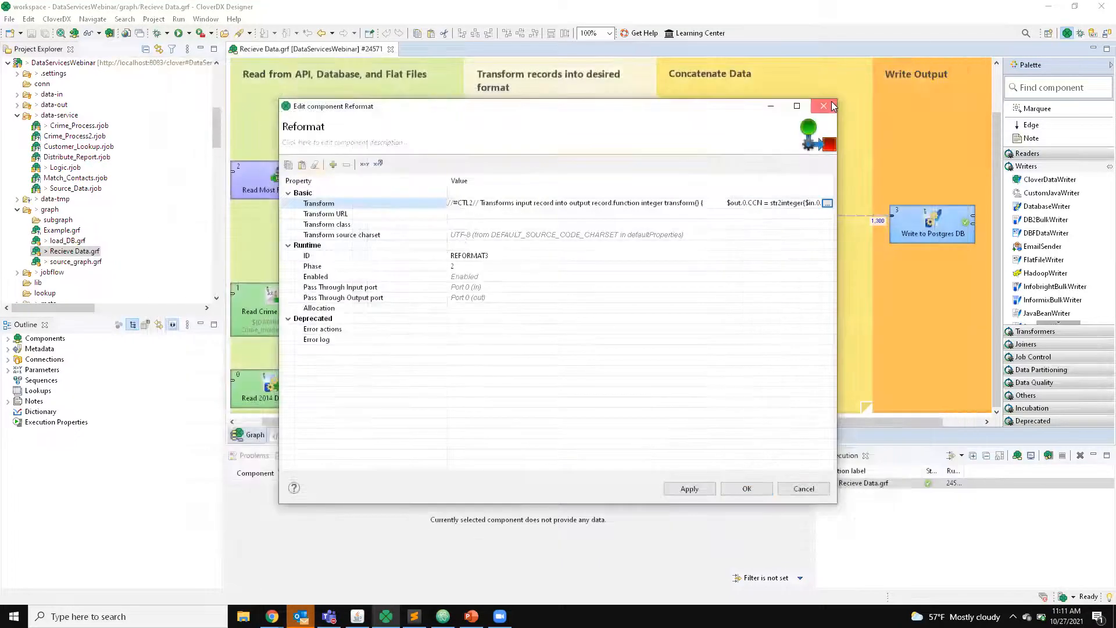
left_click(831, 106)
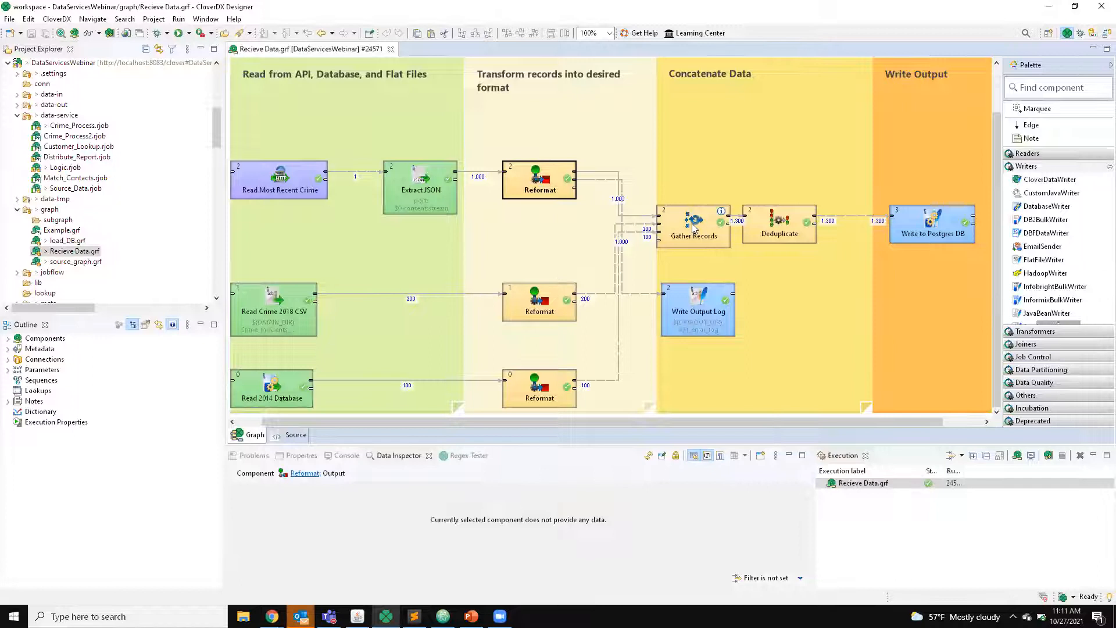
Step: View the Deduplicate component's settings and inspect the records on its edge to Write to Postgres DB
double_click(772, 228)
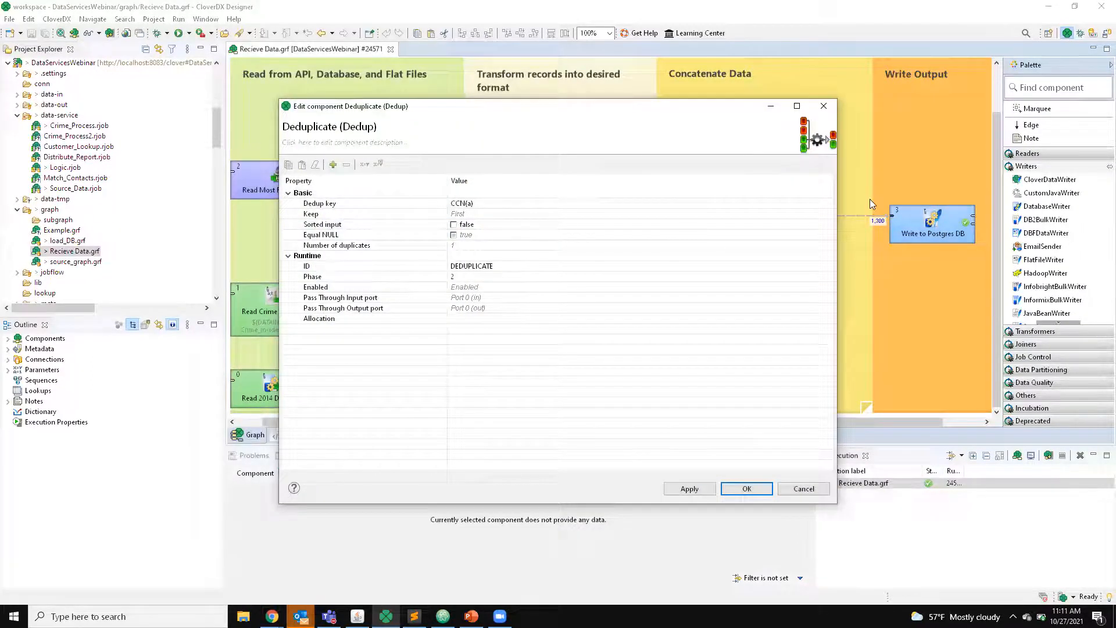
key("Escape")
left_click(875, 225)
mouse_move(576, 565)
left_mouse_down()
mouse_move(590, 565)
mouse_move(576, 565)
left_mouse_up()
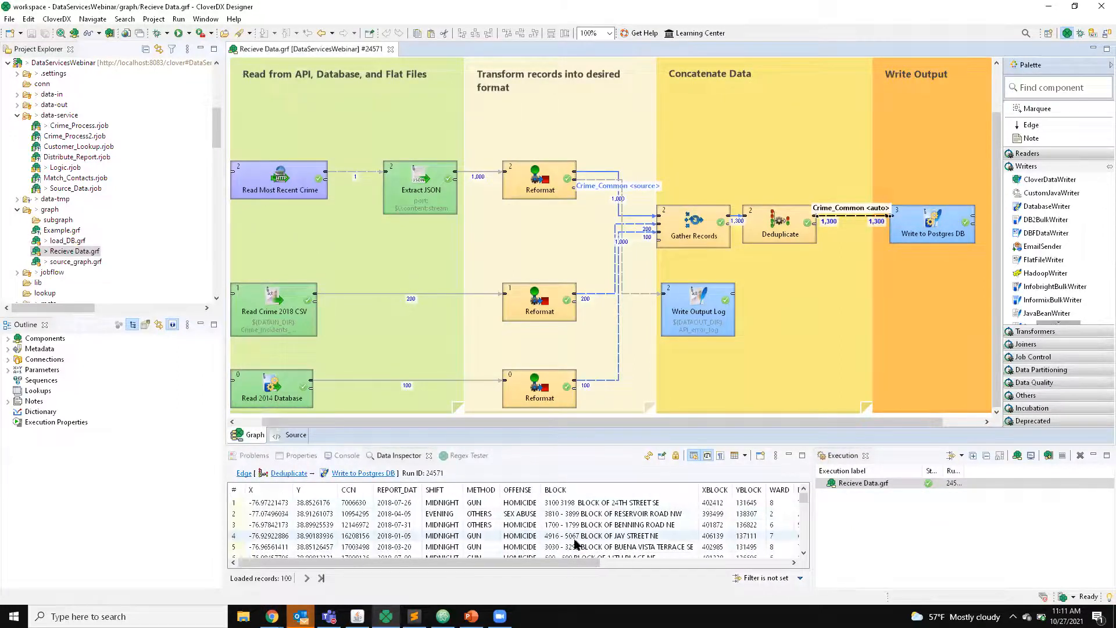
scroll(593, 527, "down", 6)
scroll(593, 528, "down", 20)
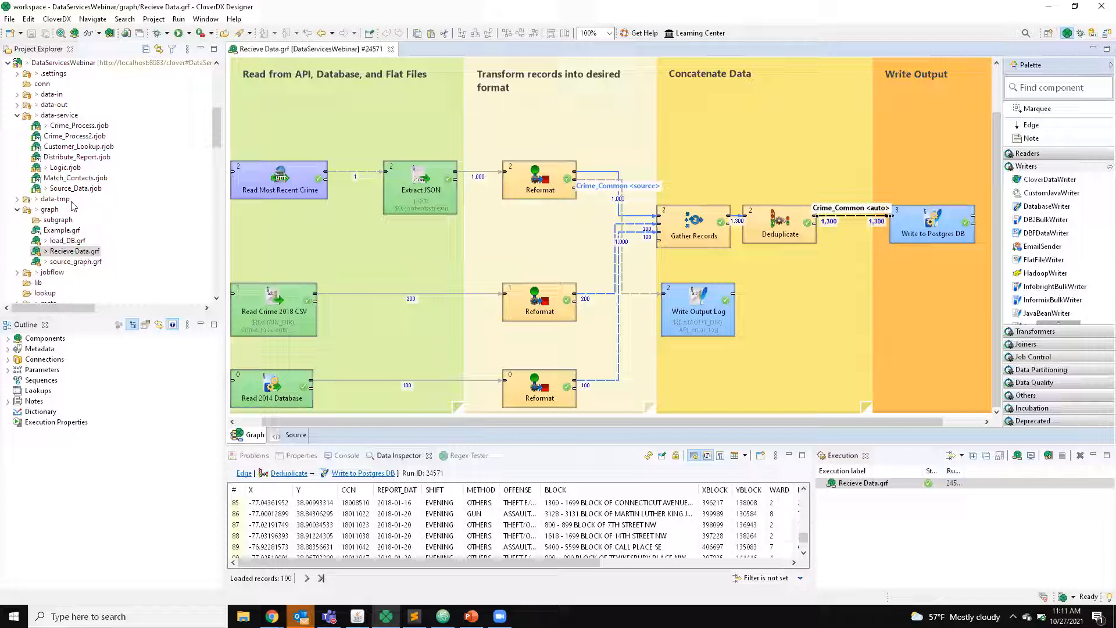
Step: Look through the XML source of the Recieve Data graph, from its metadata to its connections and notes
scroll(72, 205, "up", 1)
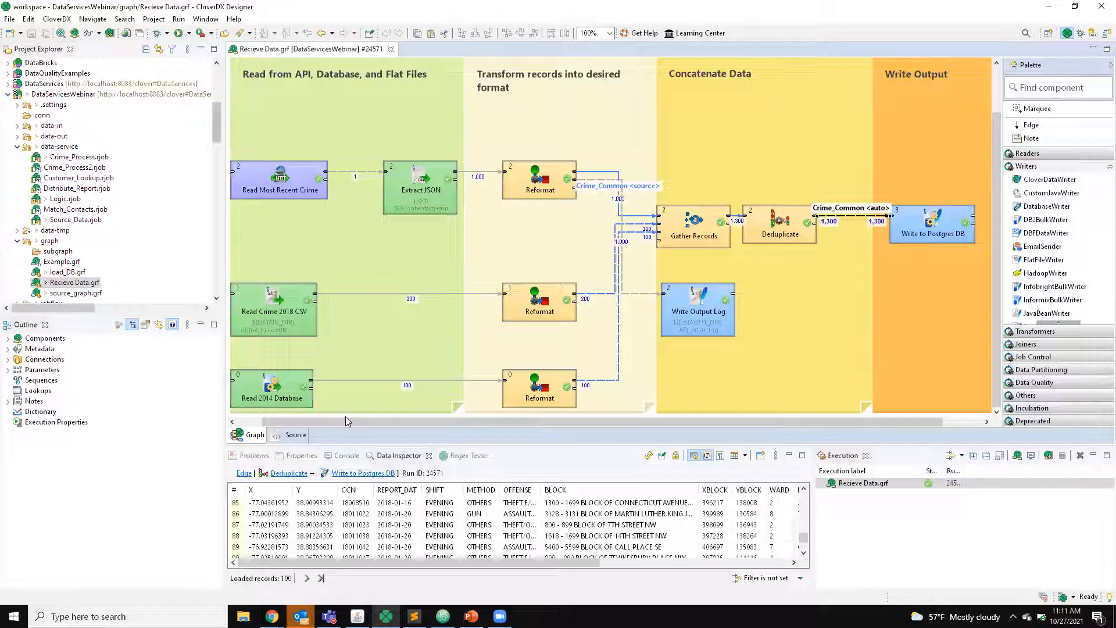
left_click(299, 438)
scroll(396, 277, "down", 20)
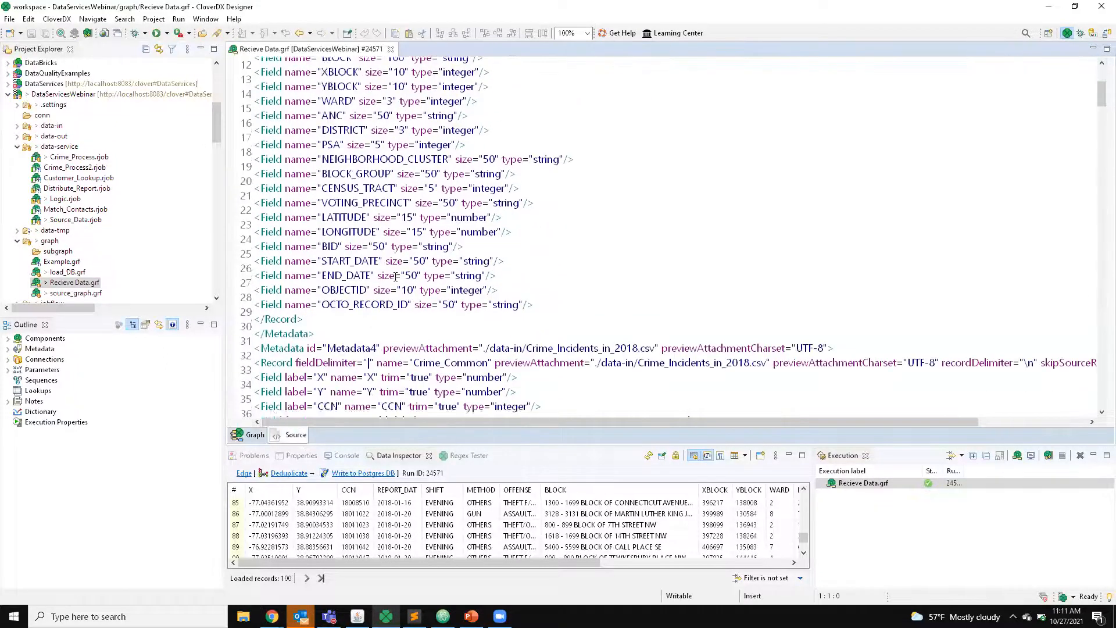
scroll(395, 277, "down", 14)
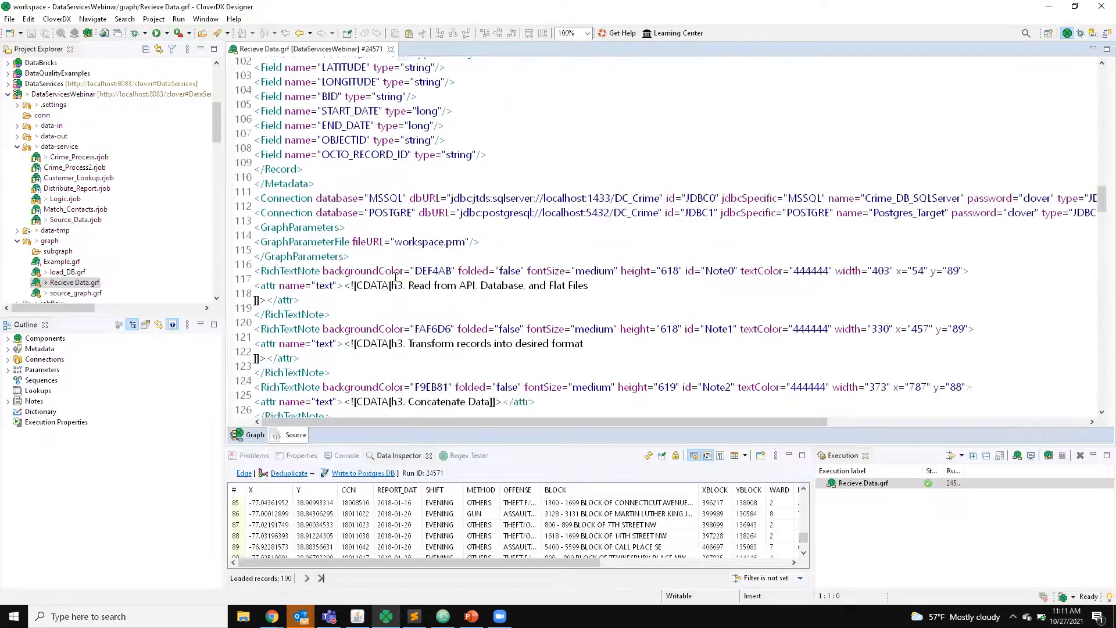
scroll(395, 278, "up", 20)
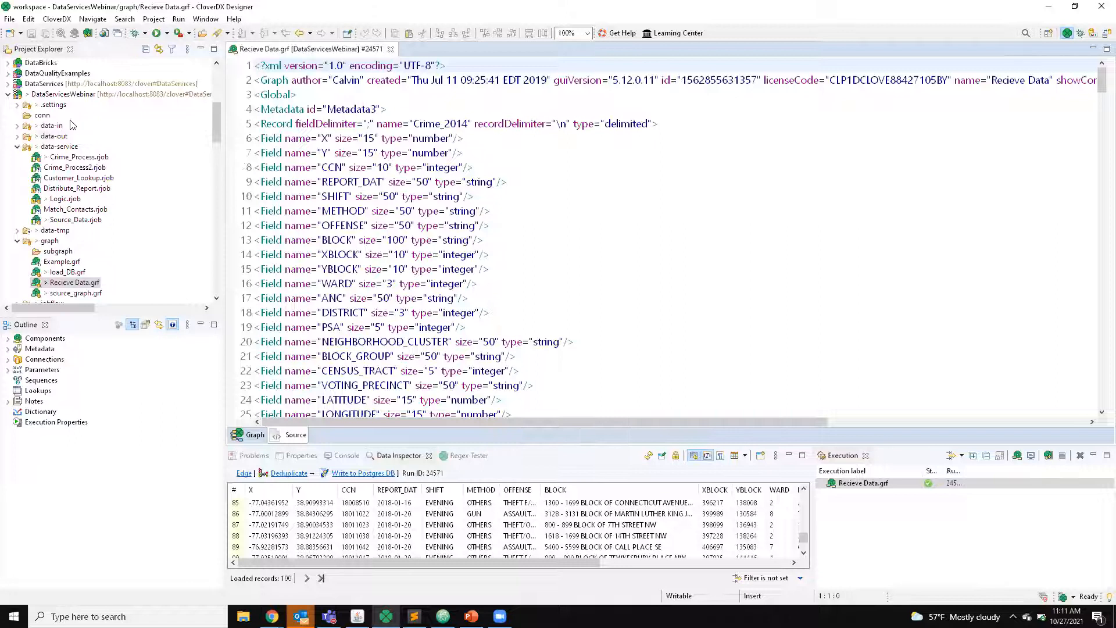
Step: Return to the visual graph view and collapse the DataServicesWebinar project in the project tree
left_click(49, 95)
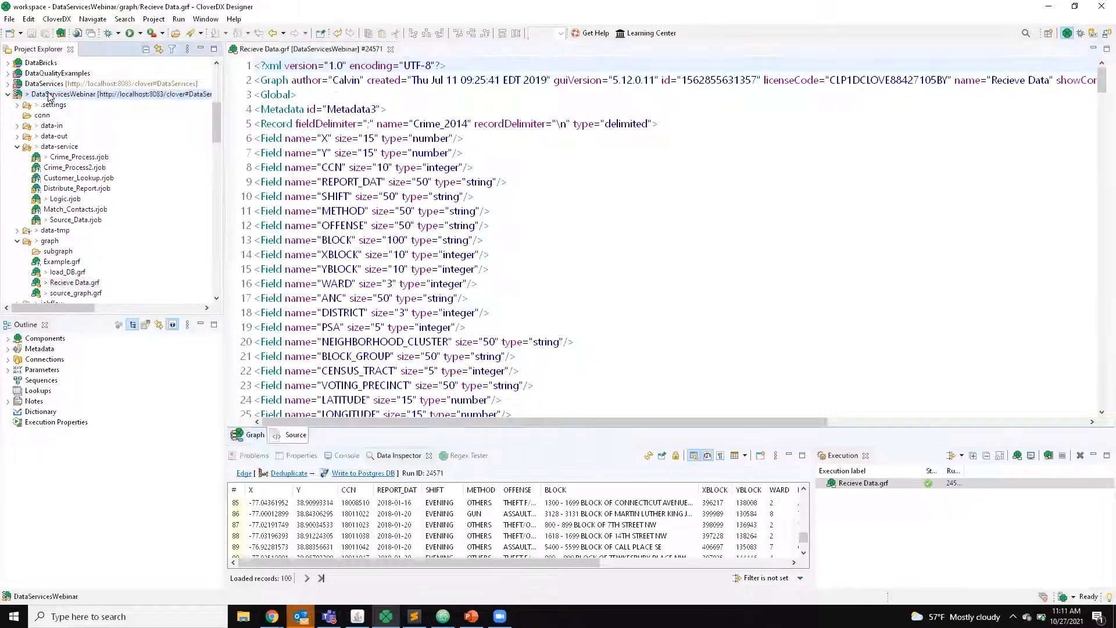
left_click(252, 437)
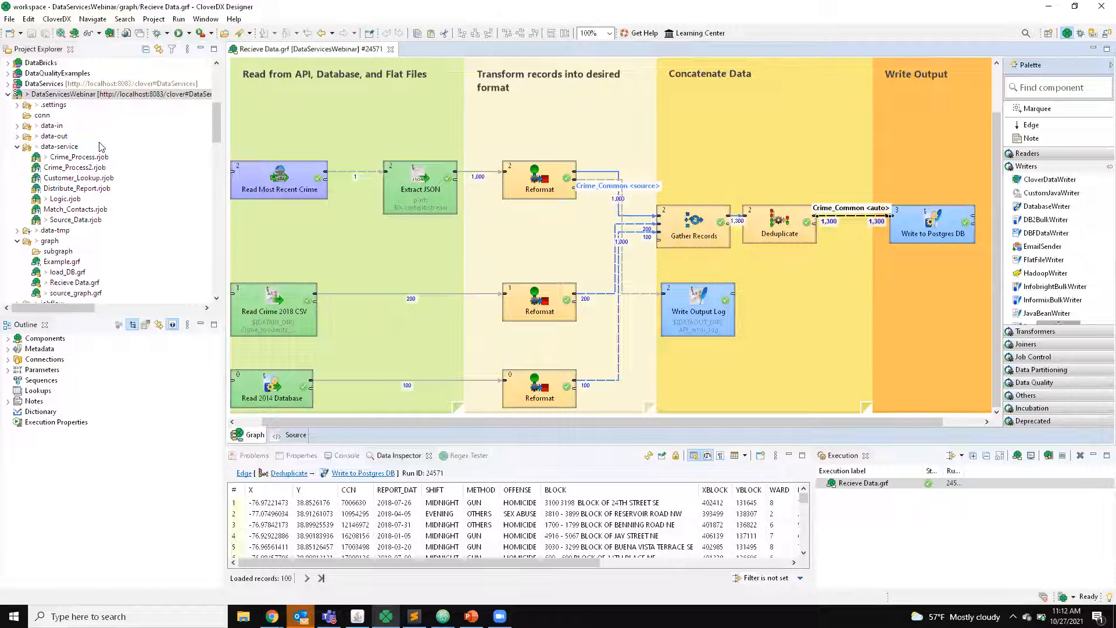
left_click(7, 94)
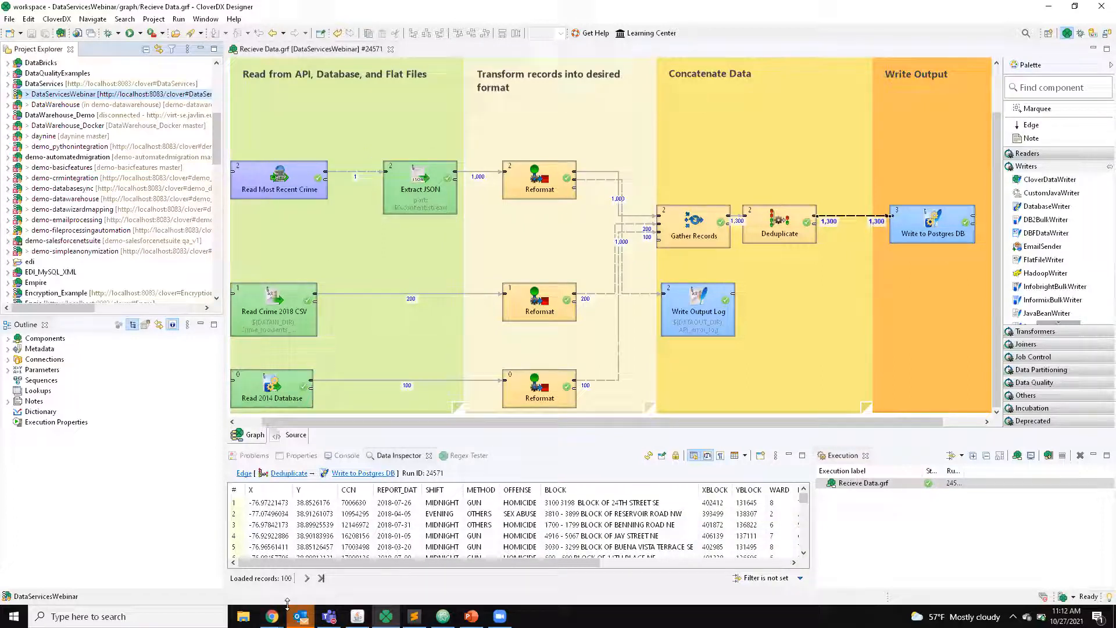
Step: Switch to the CloverDX Server console in the browser and review its resource utilization, worker status and performance charts
mouse_move(289, 609)
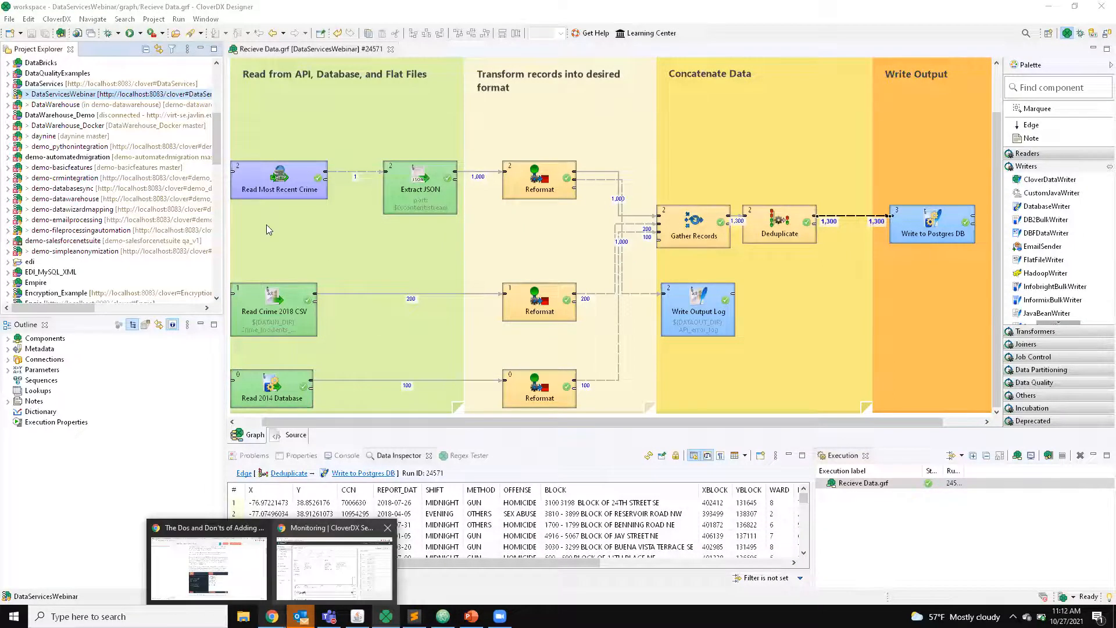
left_click(301, 581)
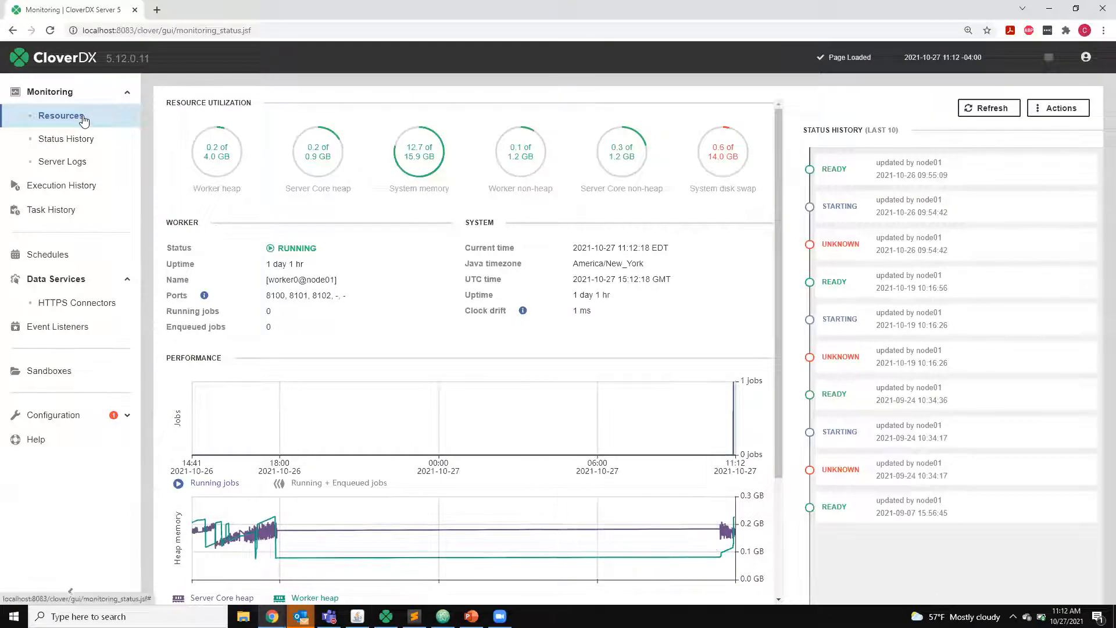
left_click_drag(273, 29, 6, 37)
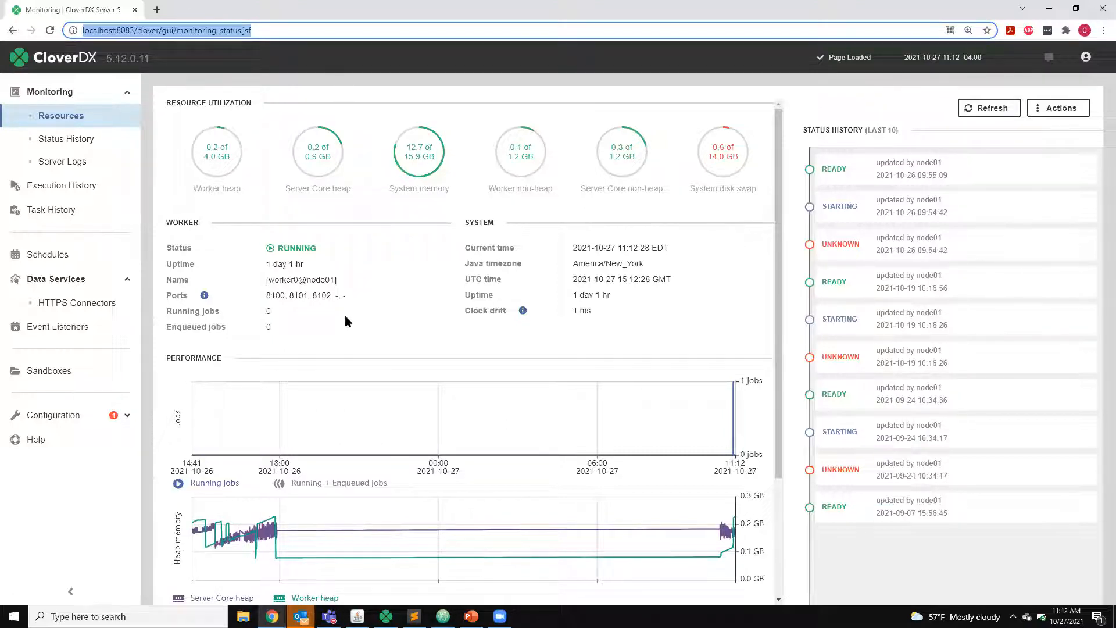
scroll(337, 325, "down", 2)
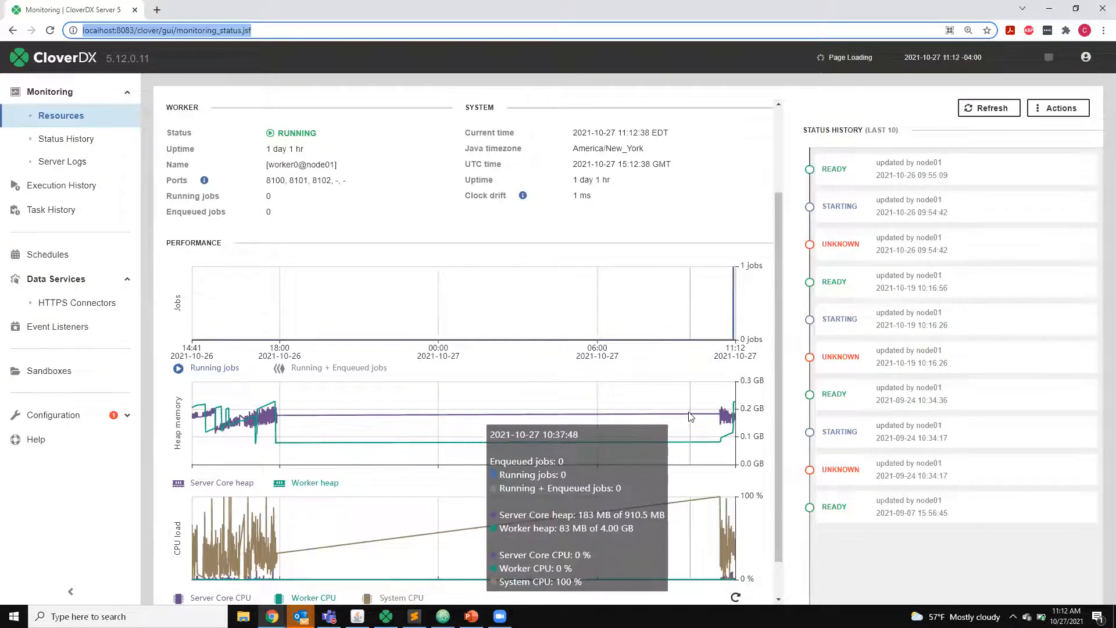
scroll(736, 428, "down", 1)
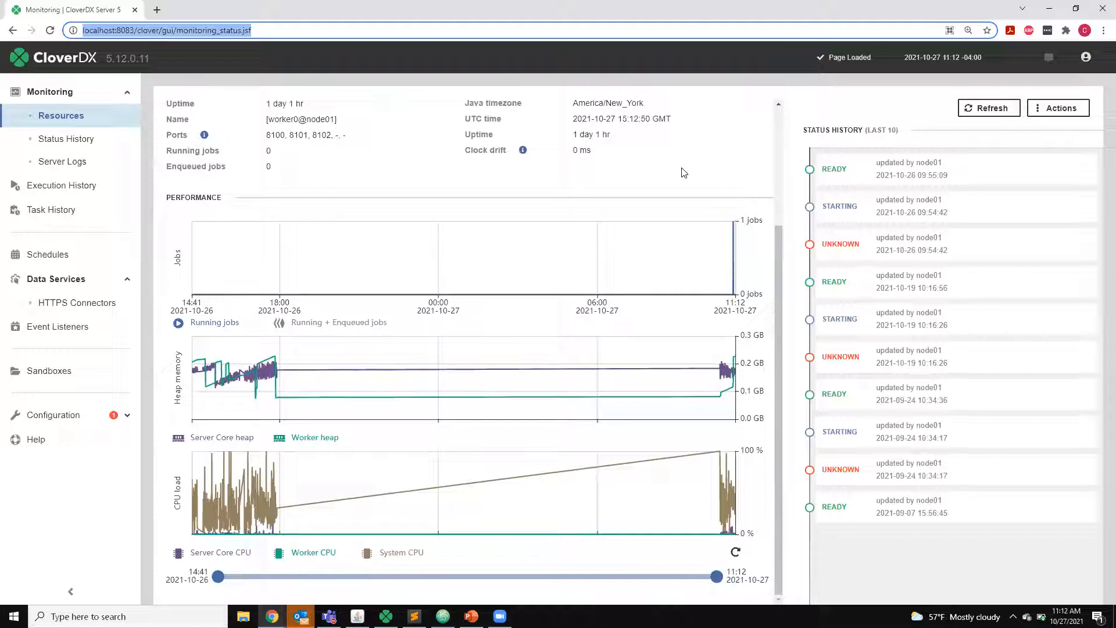
scroll(683, 173, "up", 3)
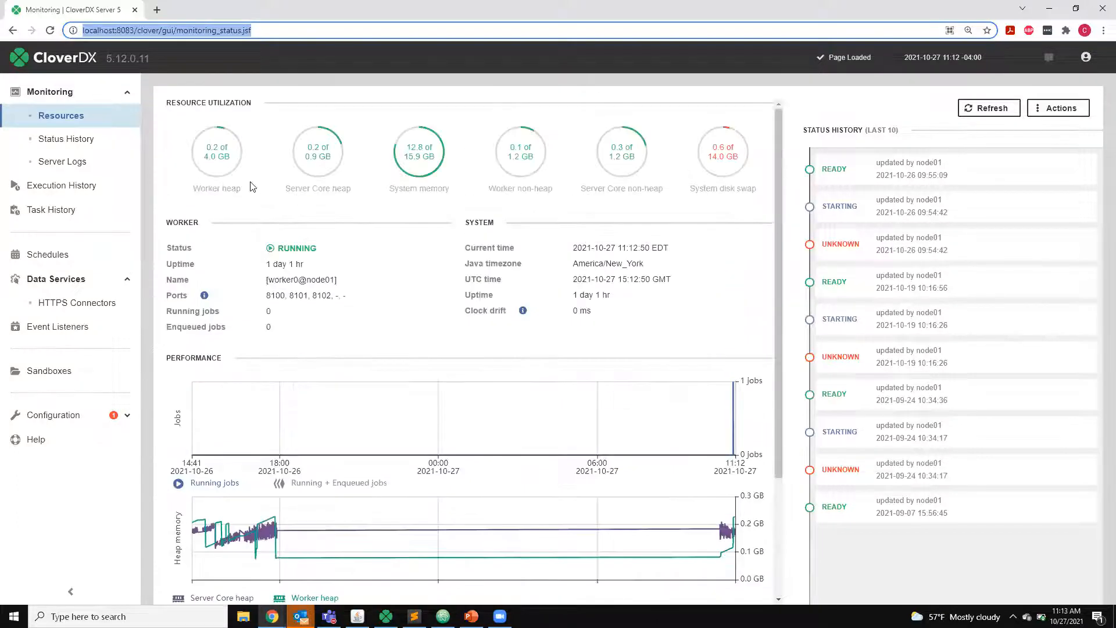
Step: Open the latest Recieve Data.grf run from the execution history and examine its graph in the Job Inspector
left_click(62, 194)
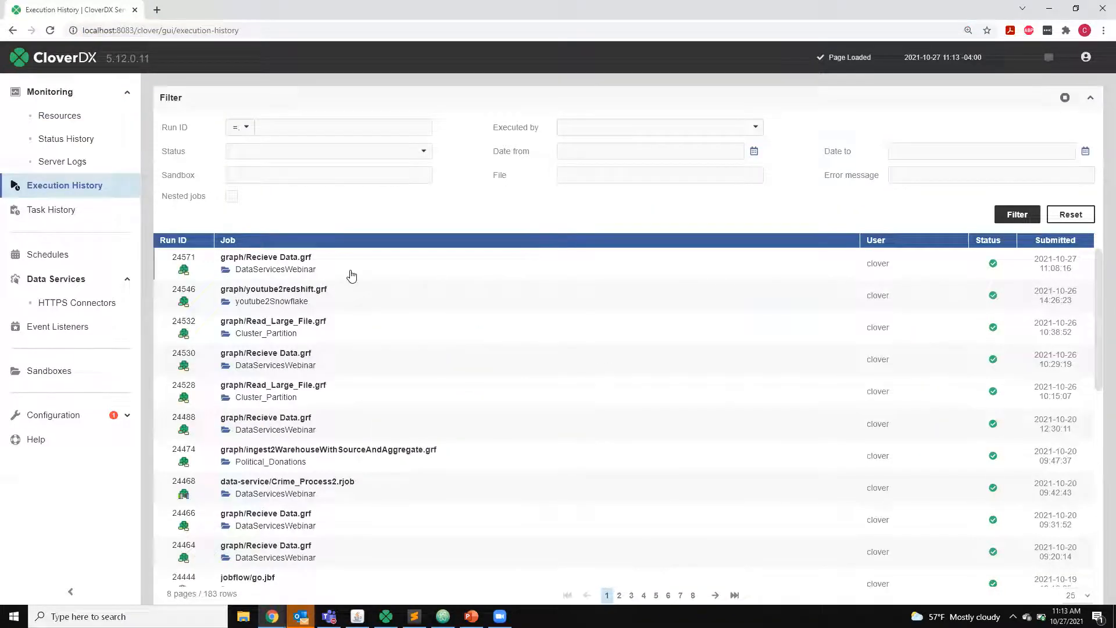
left_click(352, 275)
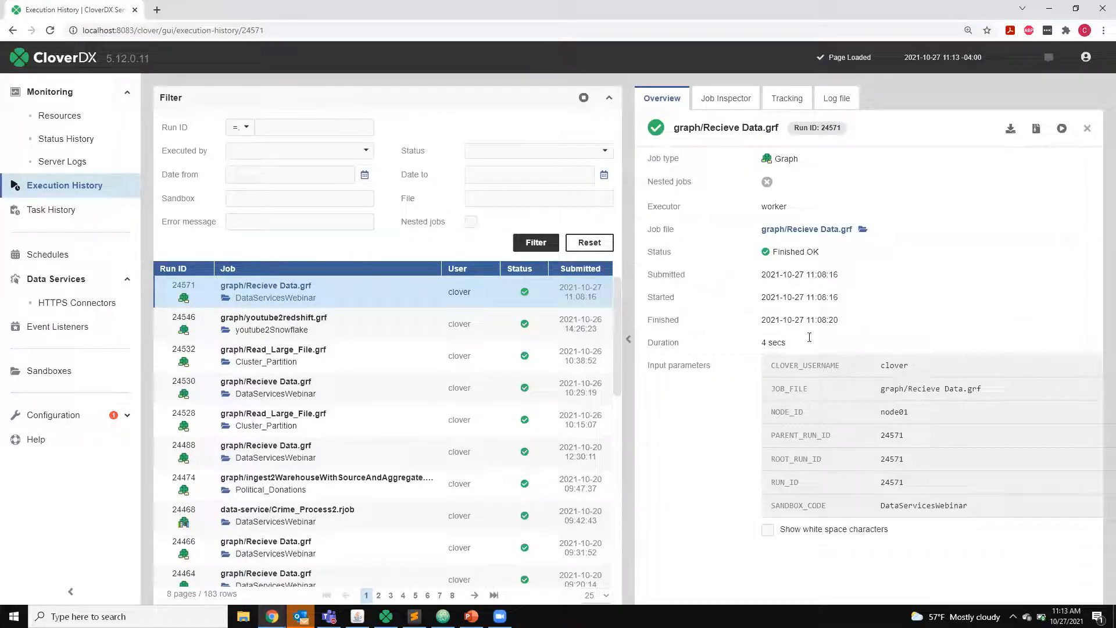
left_click(719, 97)
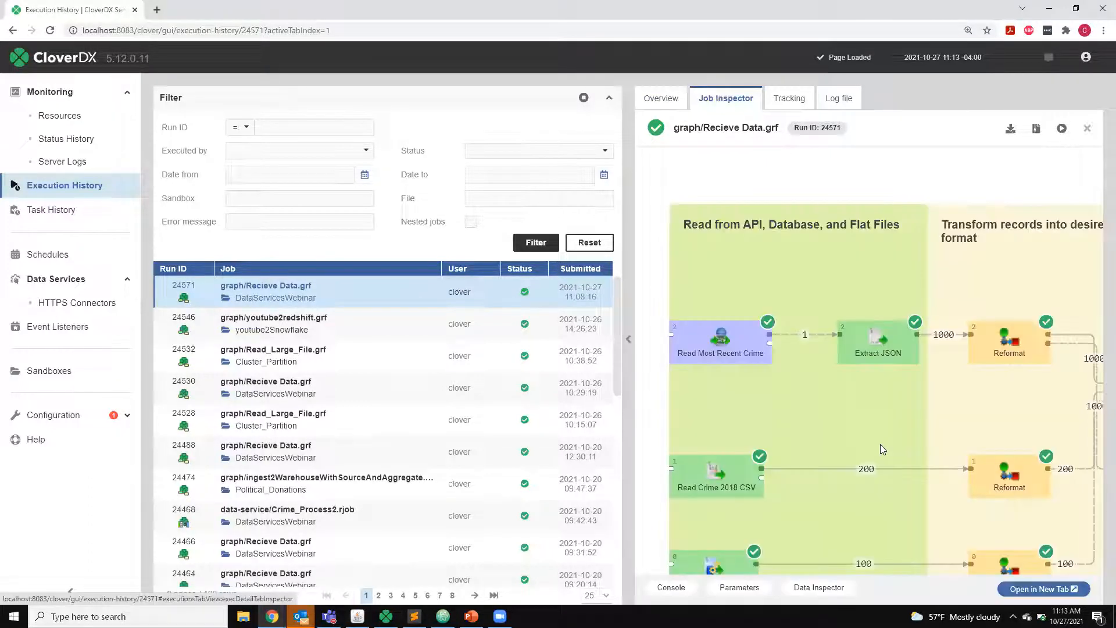
scroll(881, 444, "down", 1)
left_click_drag(943, 528, 852, 392)
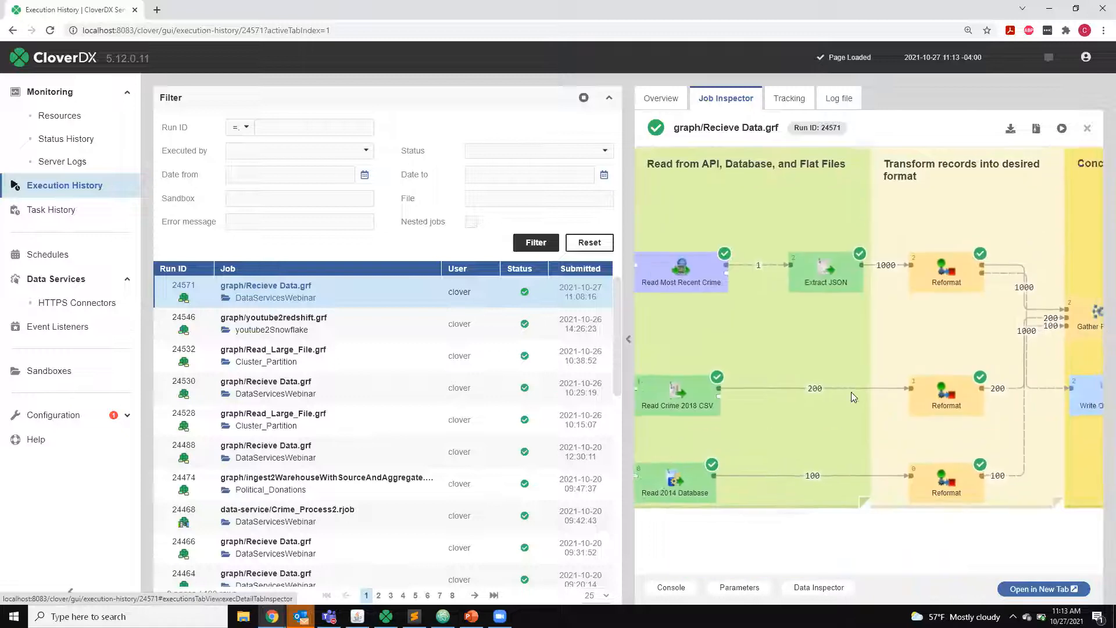
Step: Review the tracking figures and the log file of the selected Recieve Data.grf run
left_click(977, 330)
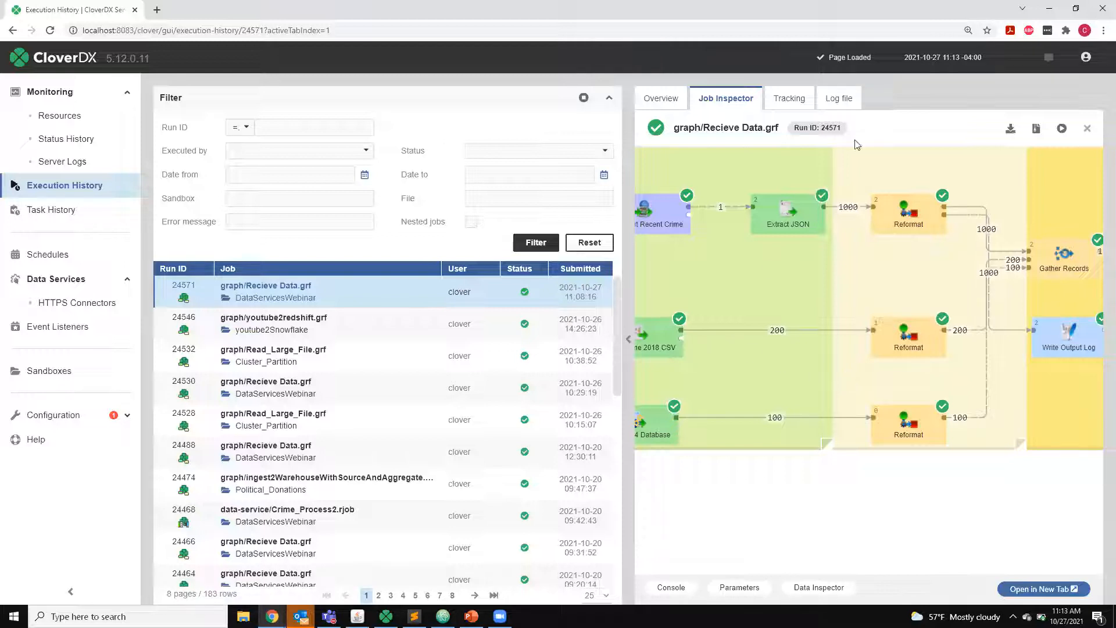
left_click(794, 100)
scroll(934, 380, "right", 3)
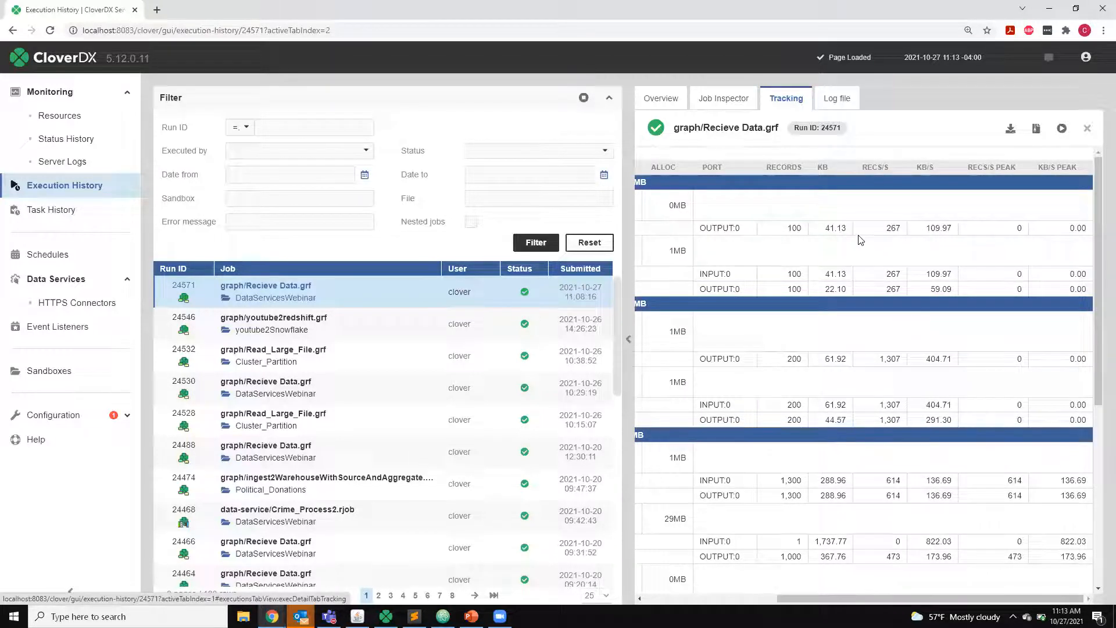
scroll(905, 302, "down", 5)
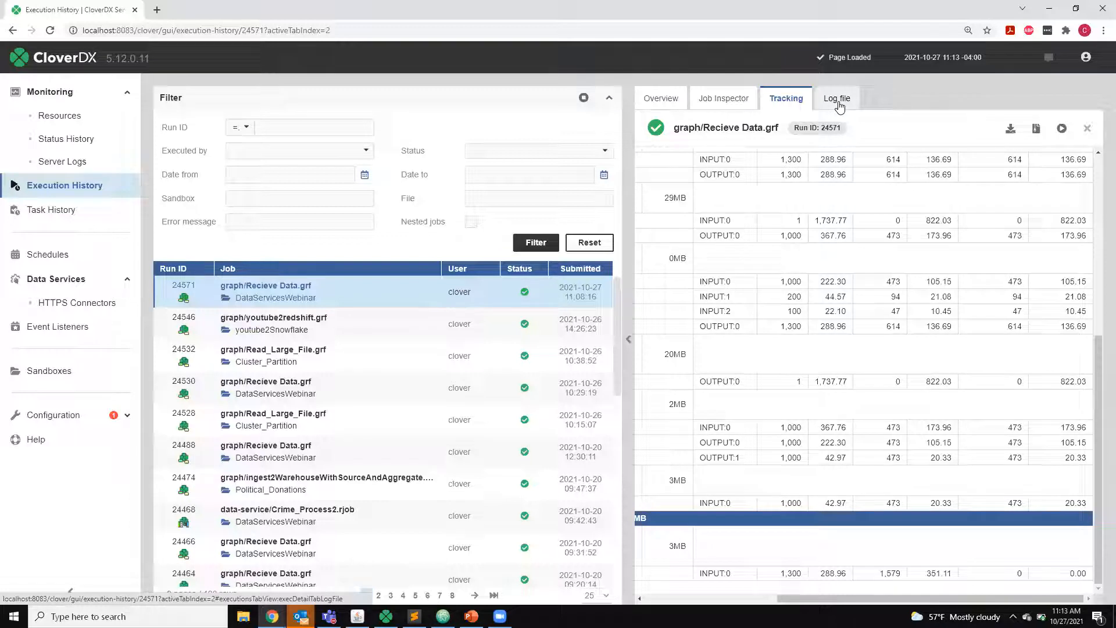
left_click(838, 100)
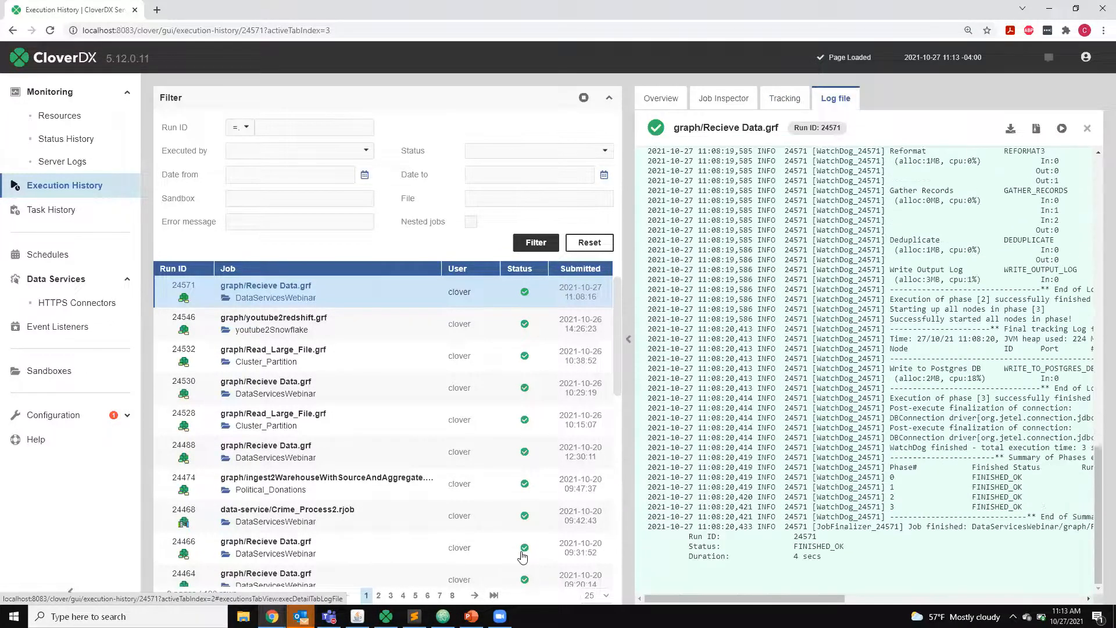
scroll(458, 509, "down", 5)
scroll(404, 463, "down", 3)
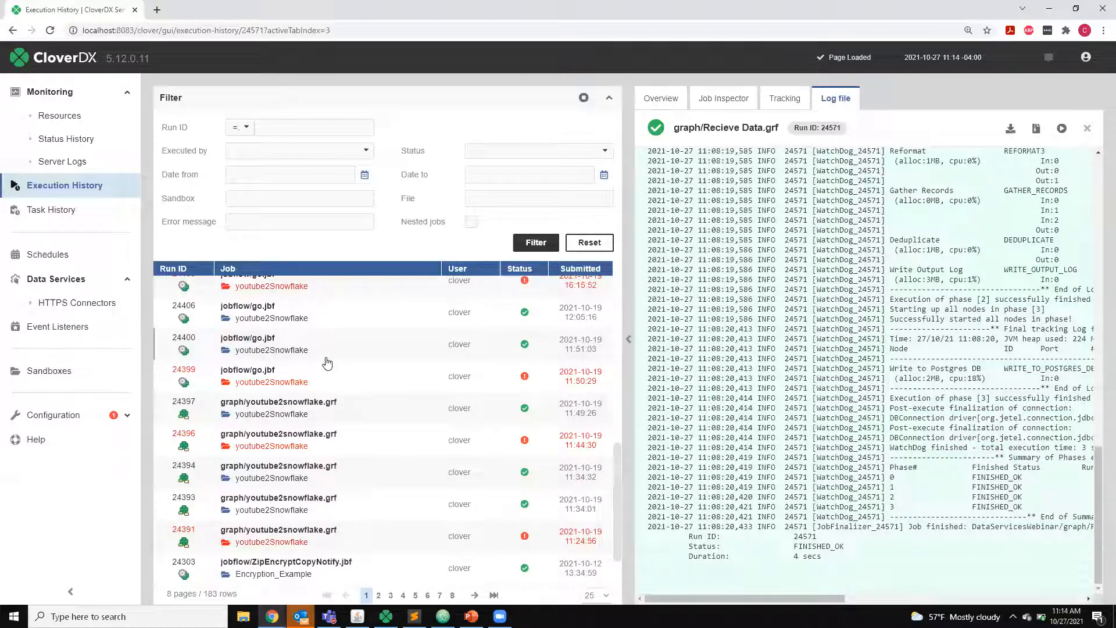
left_click(300, 389)
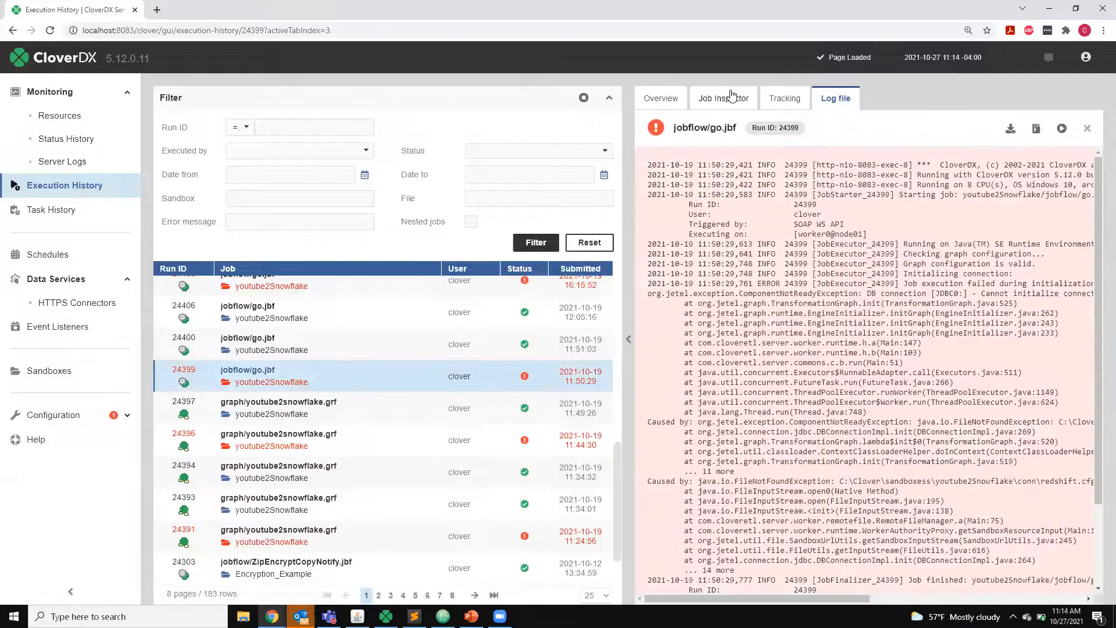
left_click(736, 100)
left_click_drag(866, 308, 737, 300)
left_click_drag(876, 387, 709, 333)
mouse_move(893, 353)
left_mouse_down()
mouse_move(753, 347)
mouse_move(887, 355)
left_mouse_up()
Step: Examine the error message and exception in the overview of the failed go.jbf run
left_click(657, 100)
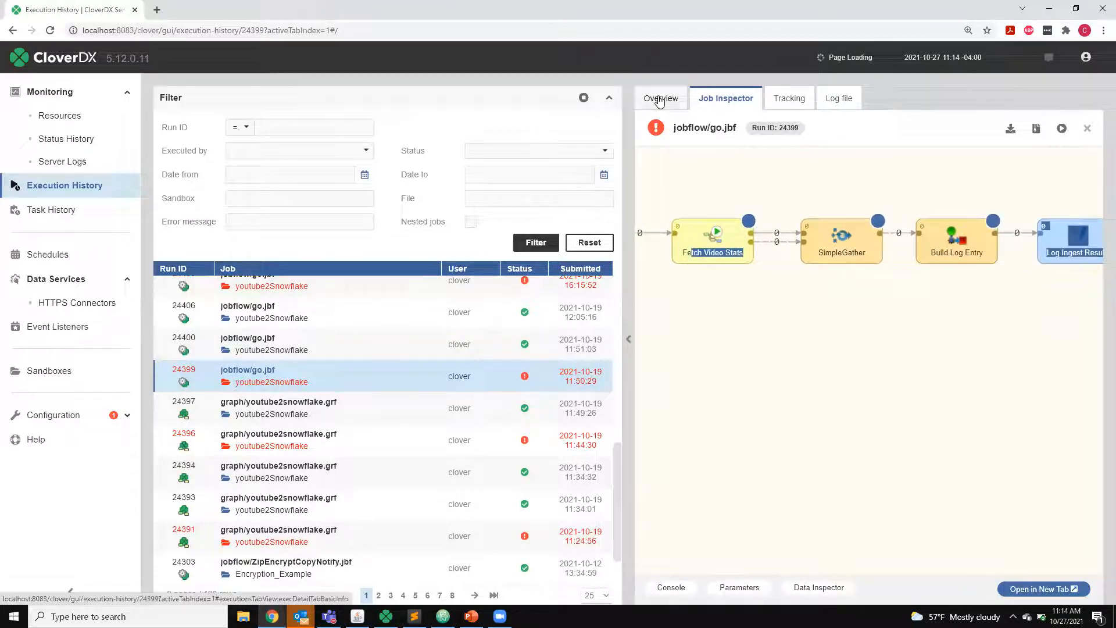
scroll(864, 386, "down", 2)
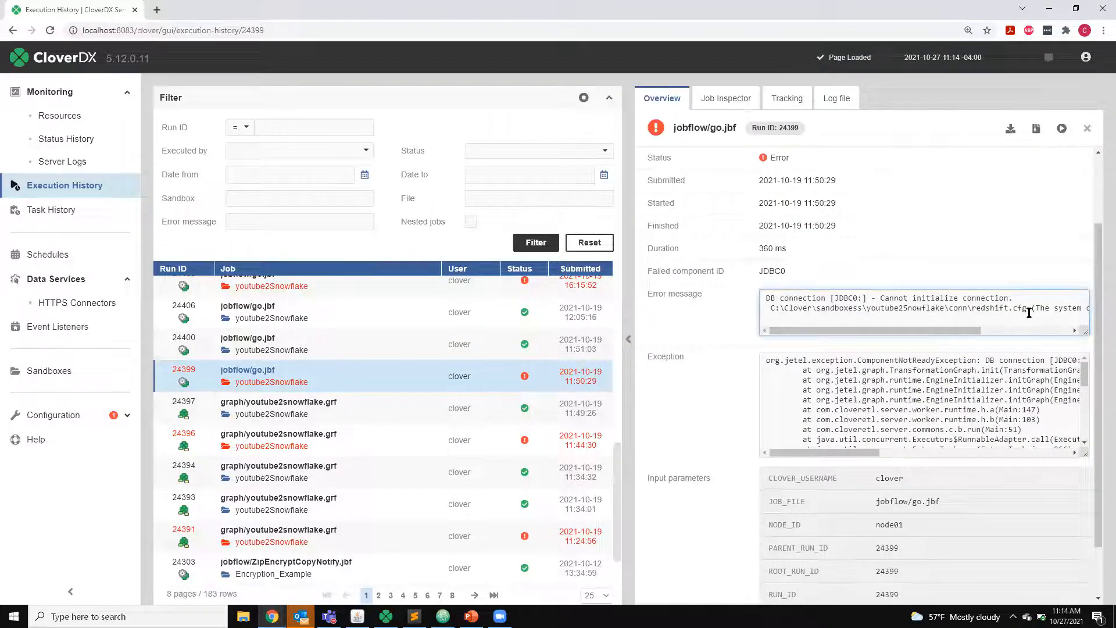
left_click_drag(1029, 313, 833, 297)
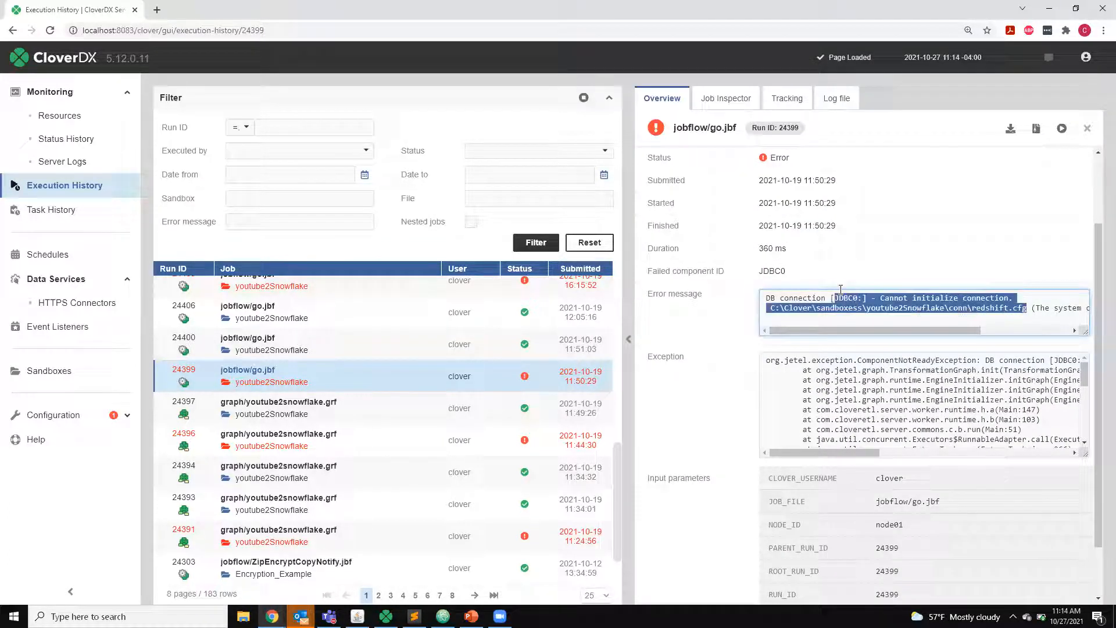
left_click(697, 354)
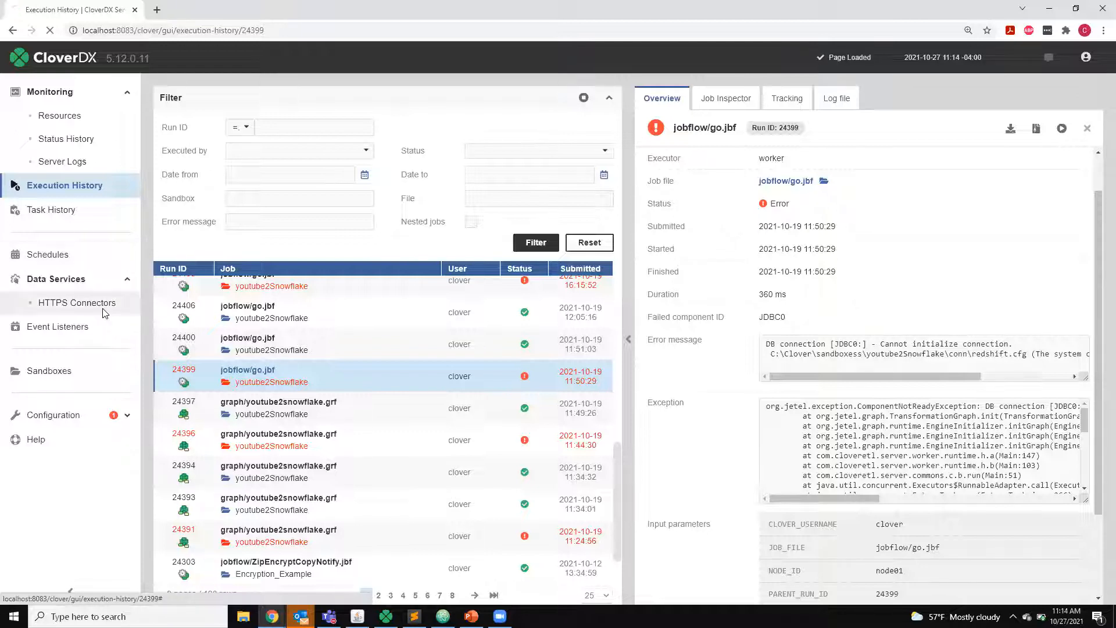
Step: Go to the schedules, review the task types a new schedule can trigger, and close the form without creating one
left_click(40, 256)
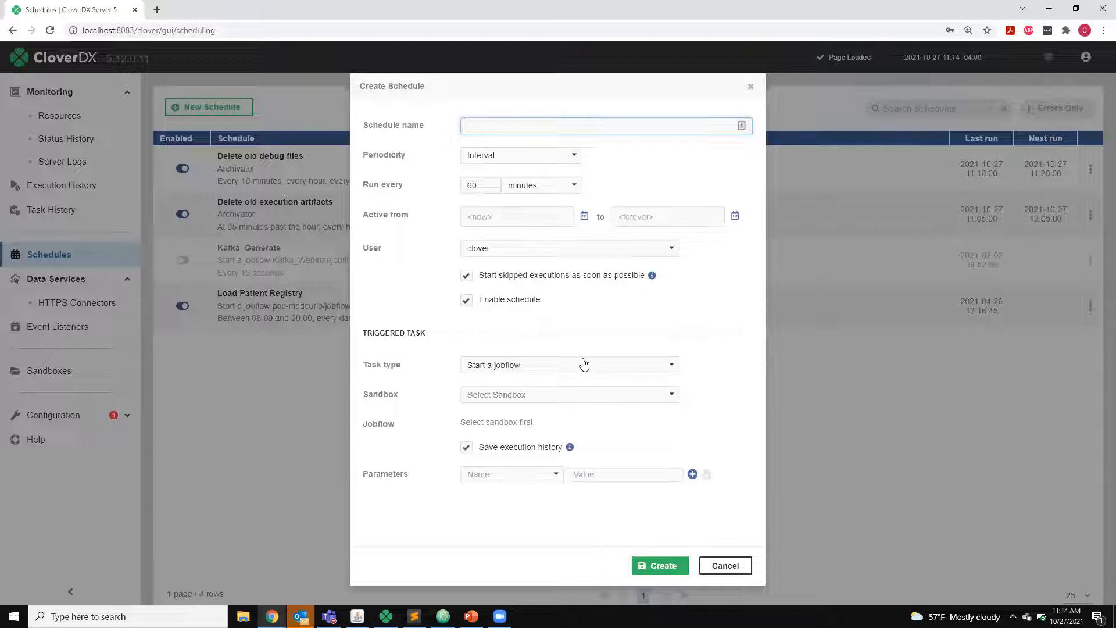
left_click(585, 365)
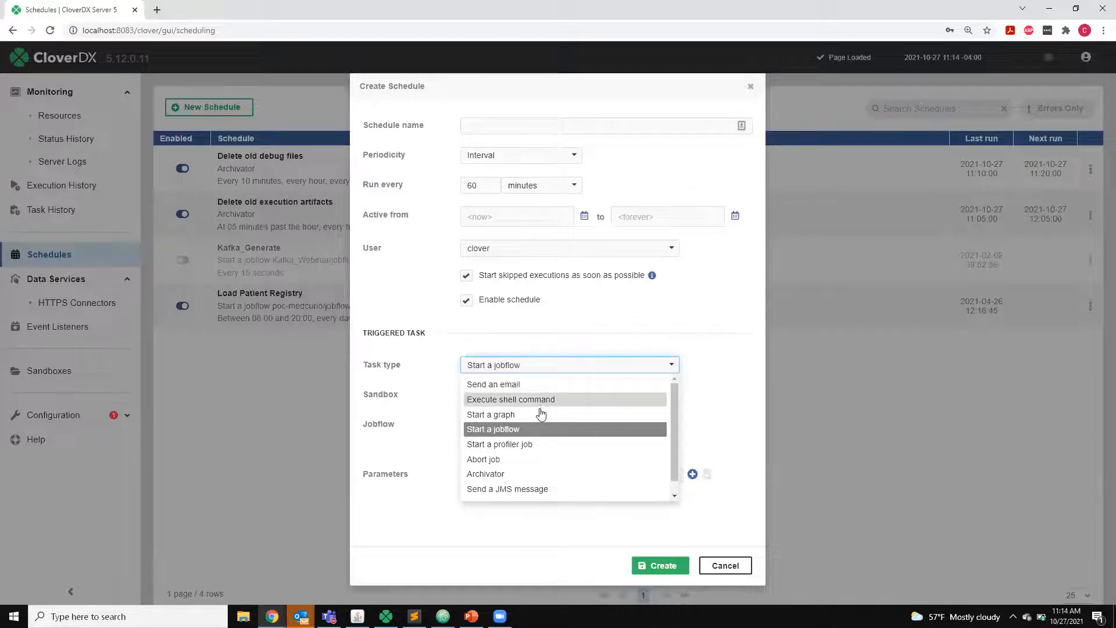
scroll(570, 490, "down", 1)
scroll(570, 490, "up", 1)
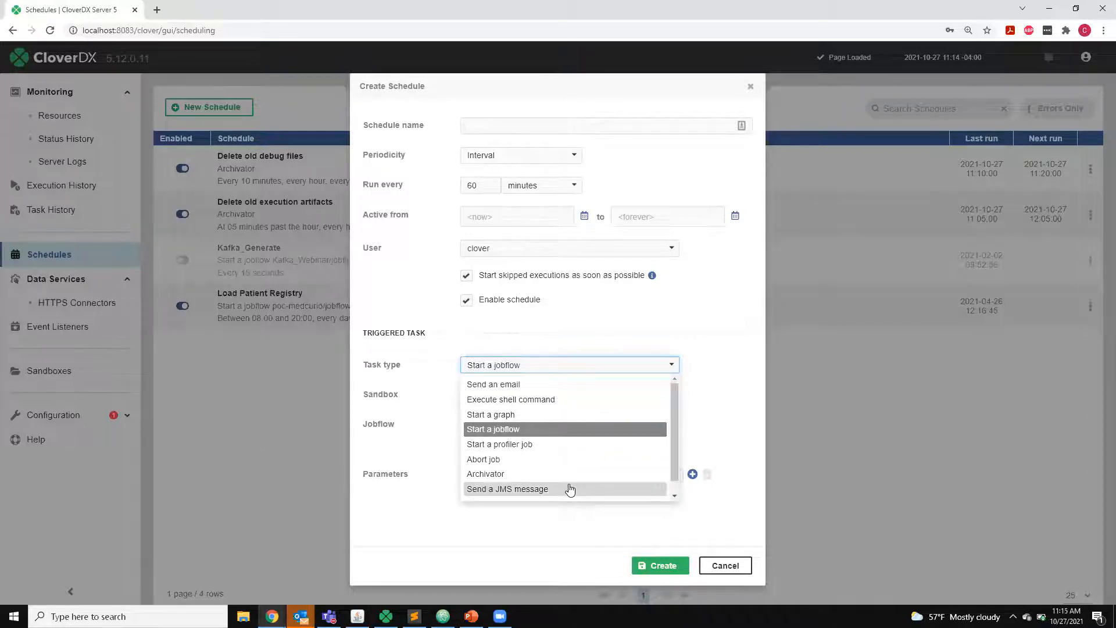
left_click(751, 87)
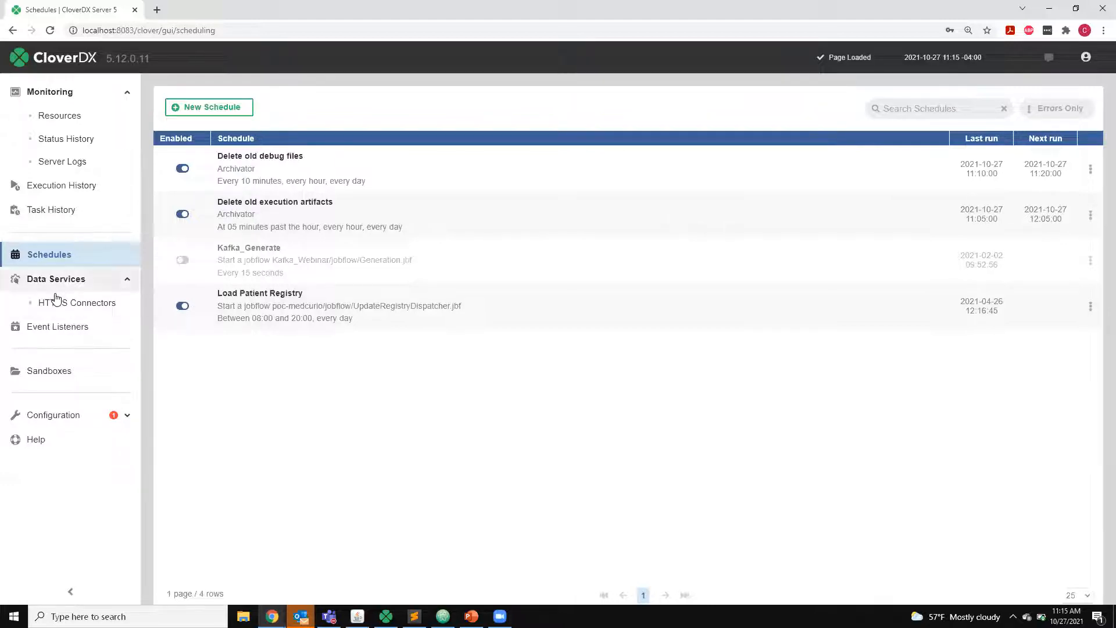
Step: Start a new file event listener and set its file system to SFTP (SSH/FTP)
left_click(60, 326)
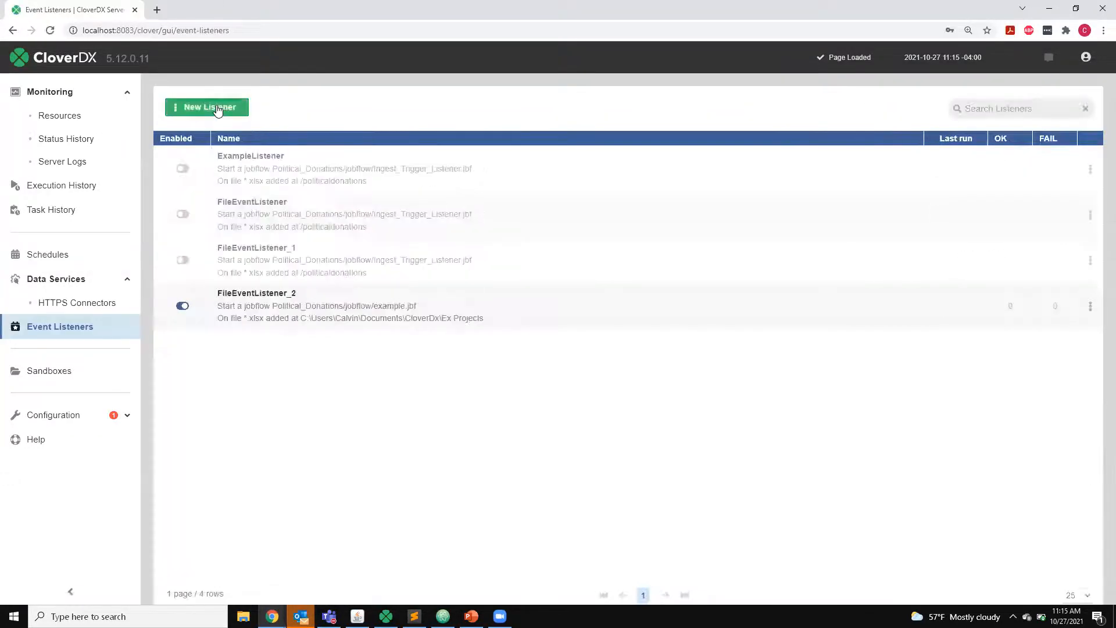
left_click(217, 109)
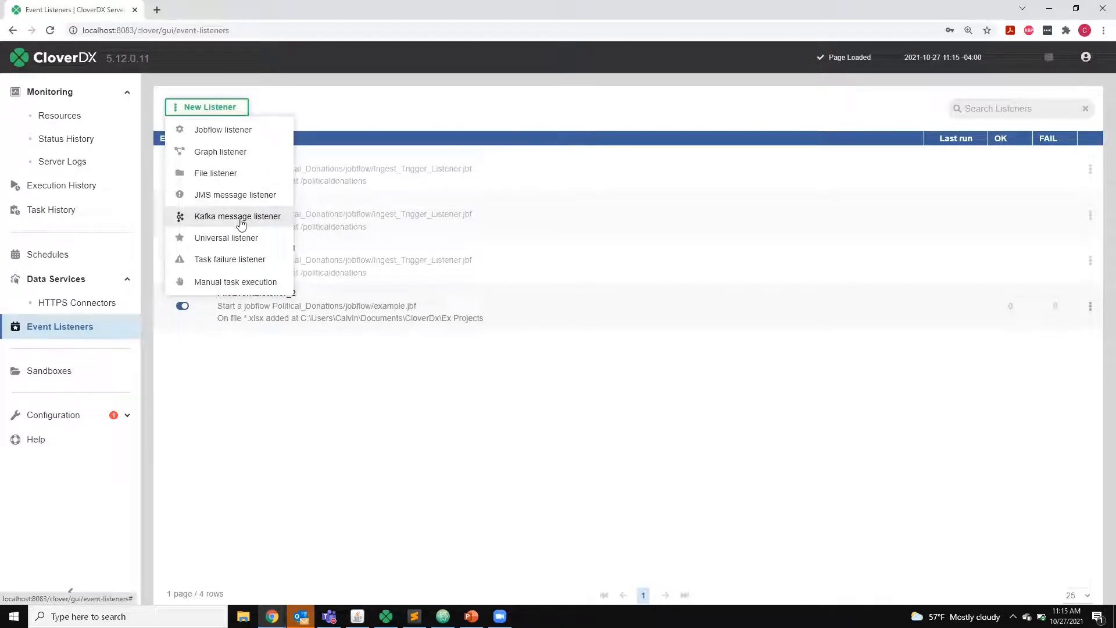
left_click(222, 179)
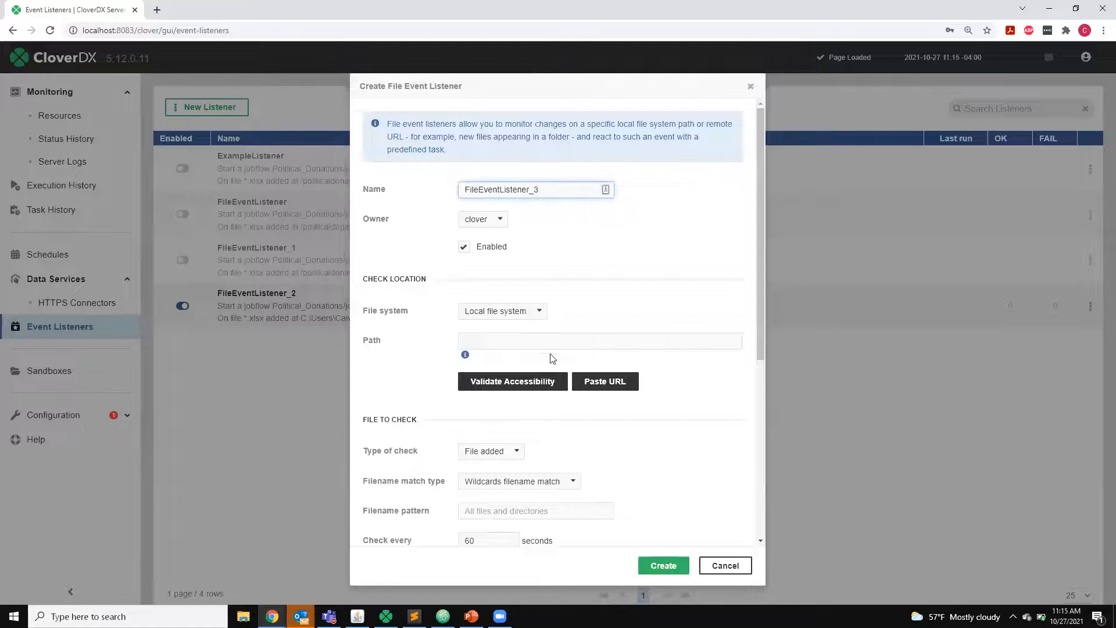
left_click(542, 314)
left_click(520, 361)
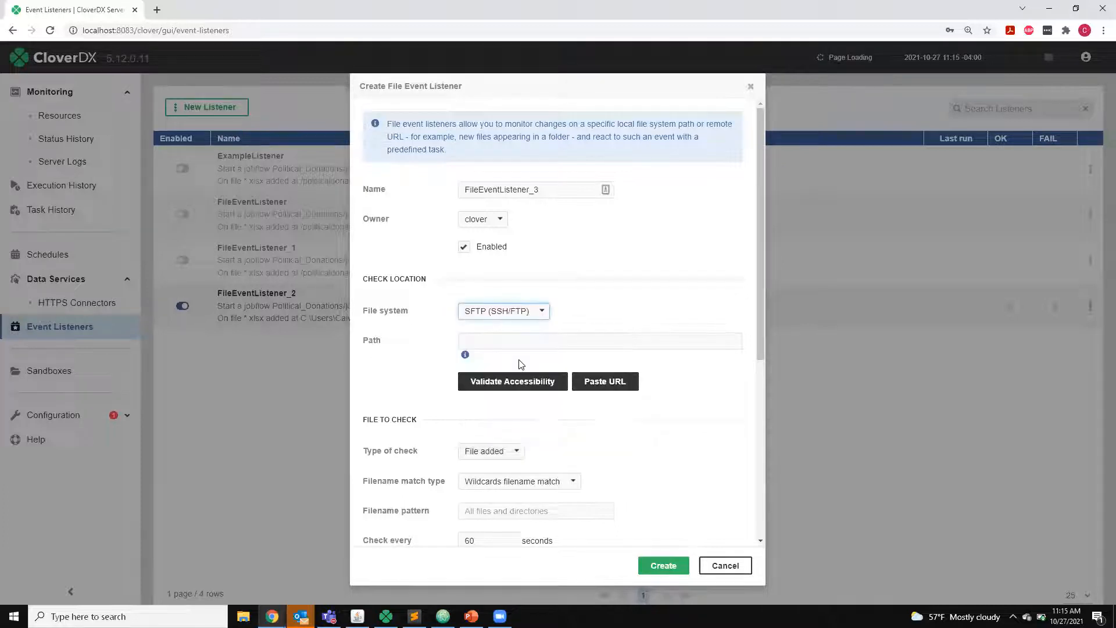
scroll(521, 364, "down", 5)
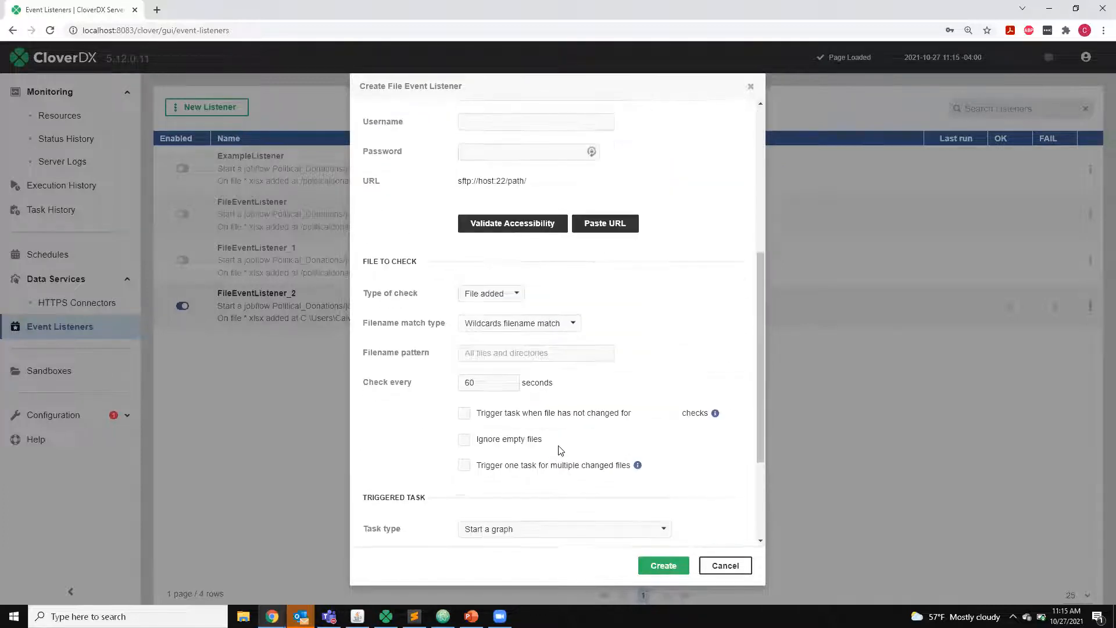
Step: Review the listener's file check types and set its filename pattern to *.xlsx
left_click(511, 293)
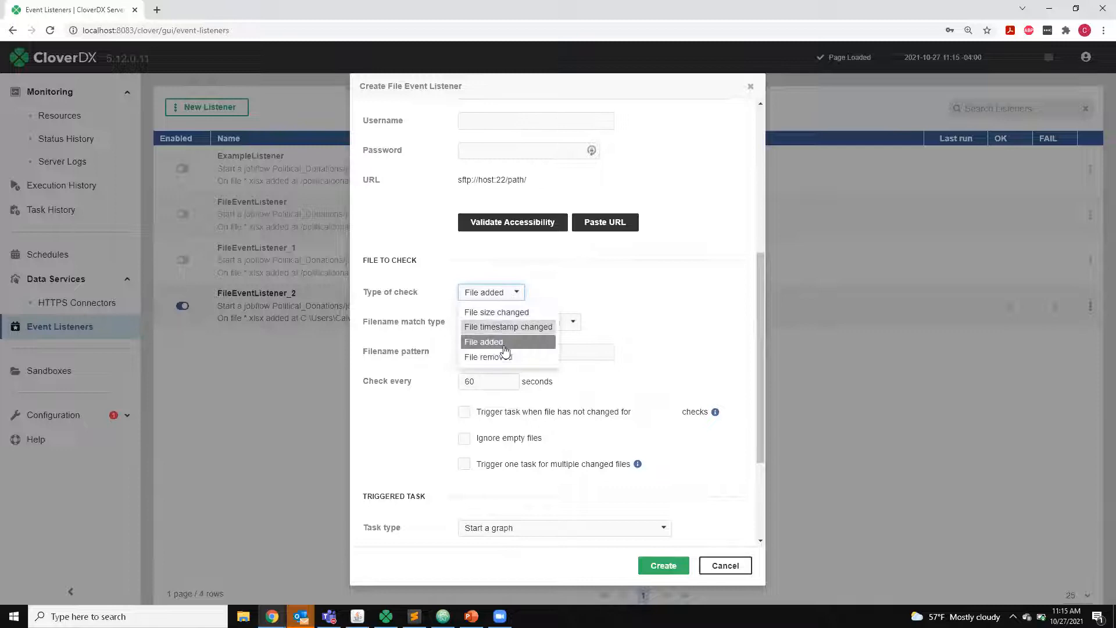
left_click(618, 325)
left_click(496, 353)
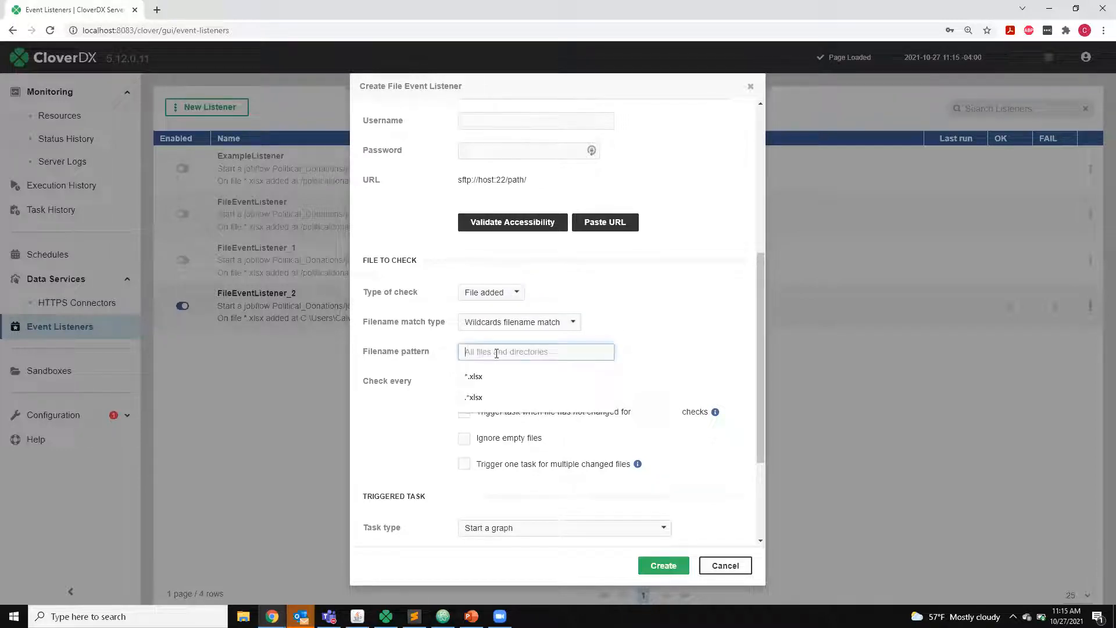
left_click(505, 384)
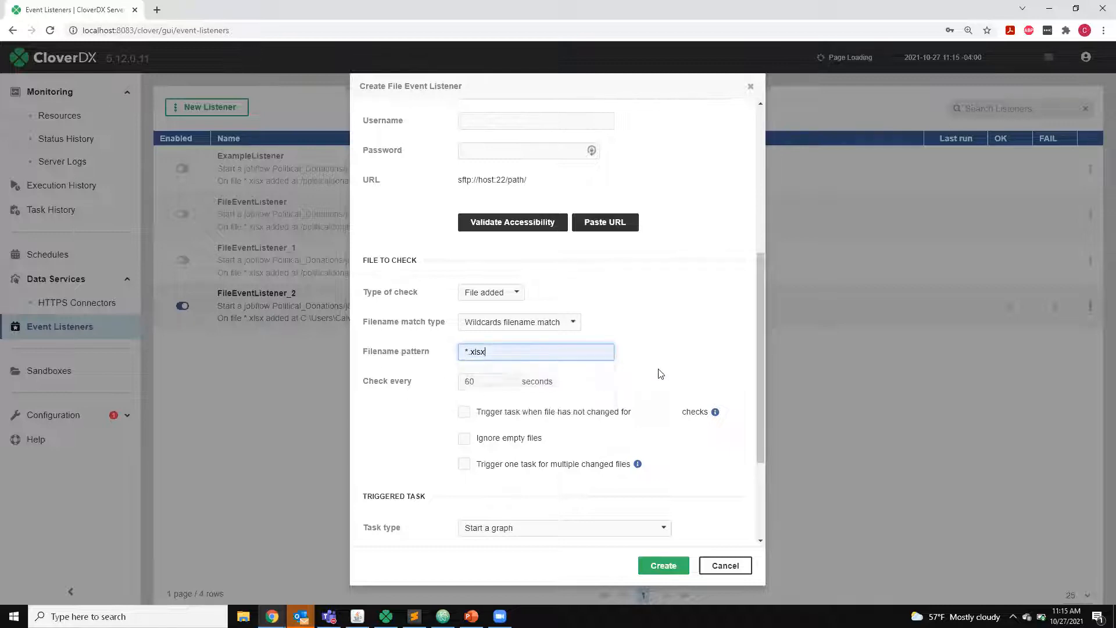
left_click(488, 330)
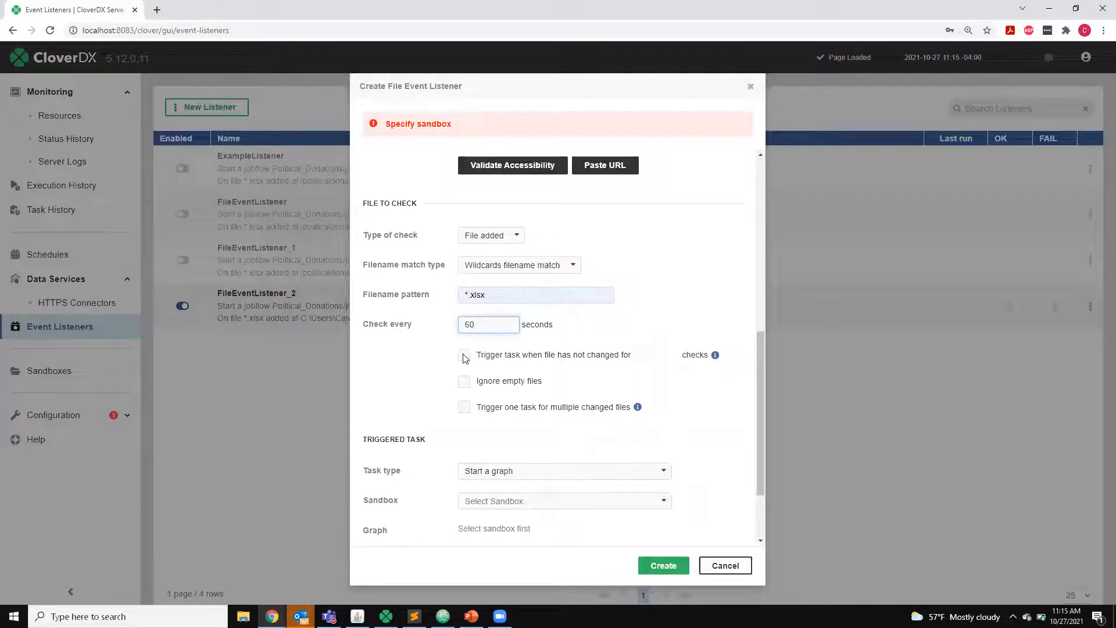
Step: Review the task types the file event listener can trigger and discard the new listener
scroll(463, 357, "down", 2)
left_click(494, 373)
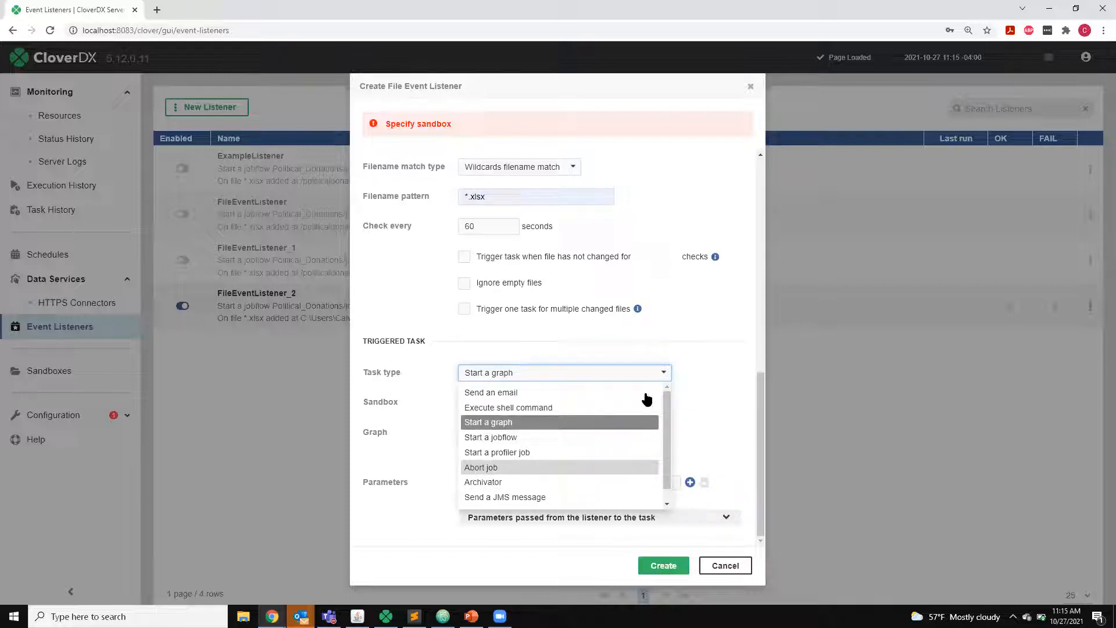
left_click(700, 399)
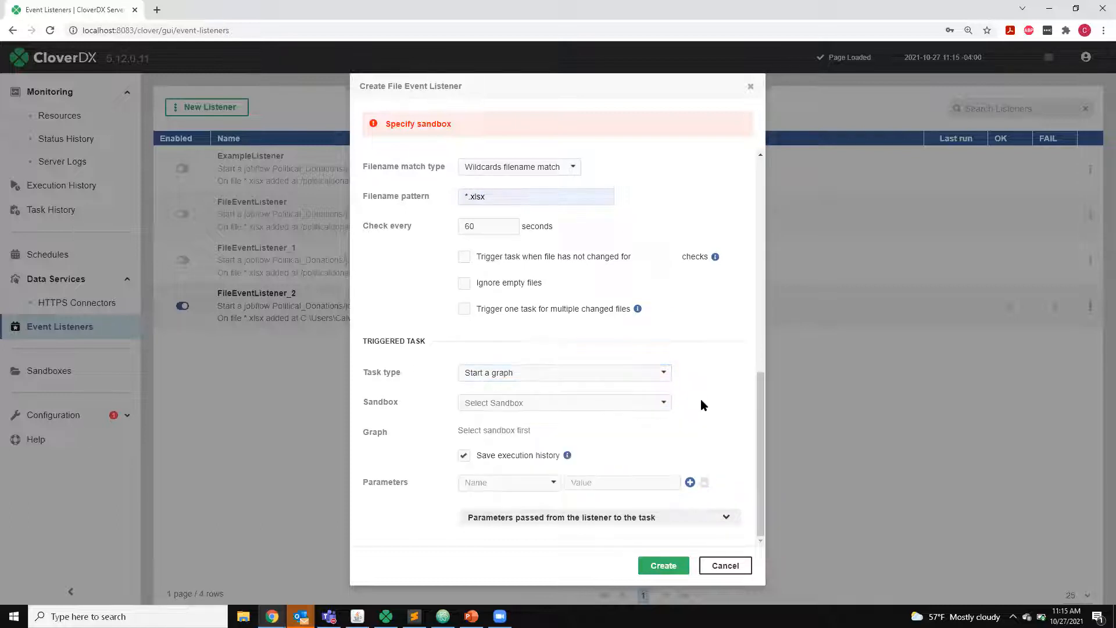
left_click(750, 86)
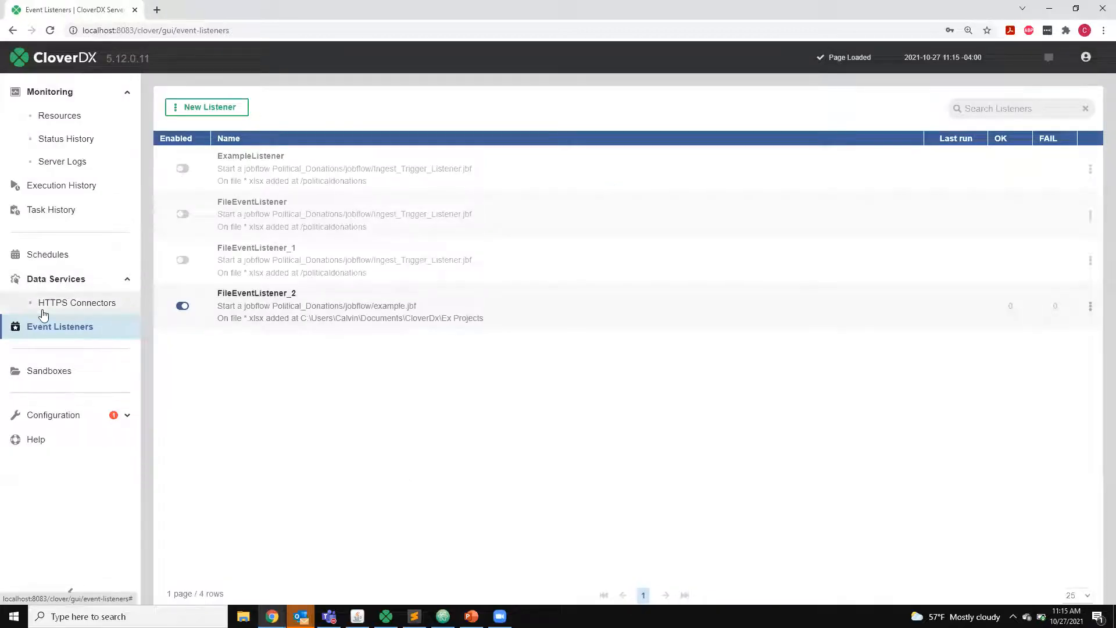
Step: View the server's data service endpoints, then switch to CloverDX Designer and open Crime_Process2.rjob from the DataServicesWebinar project
left_click(51, 289)
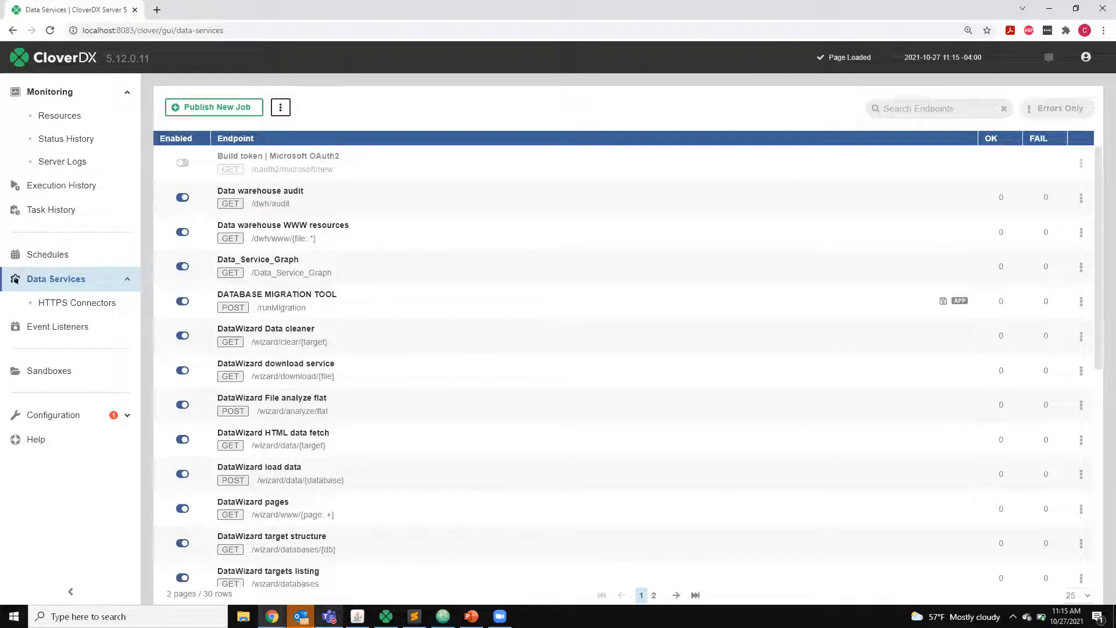
key("alt+Tab")
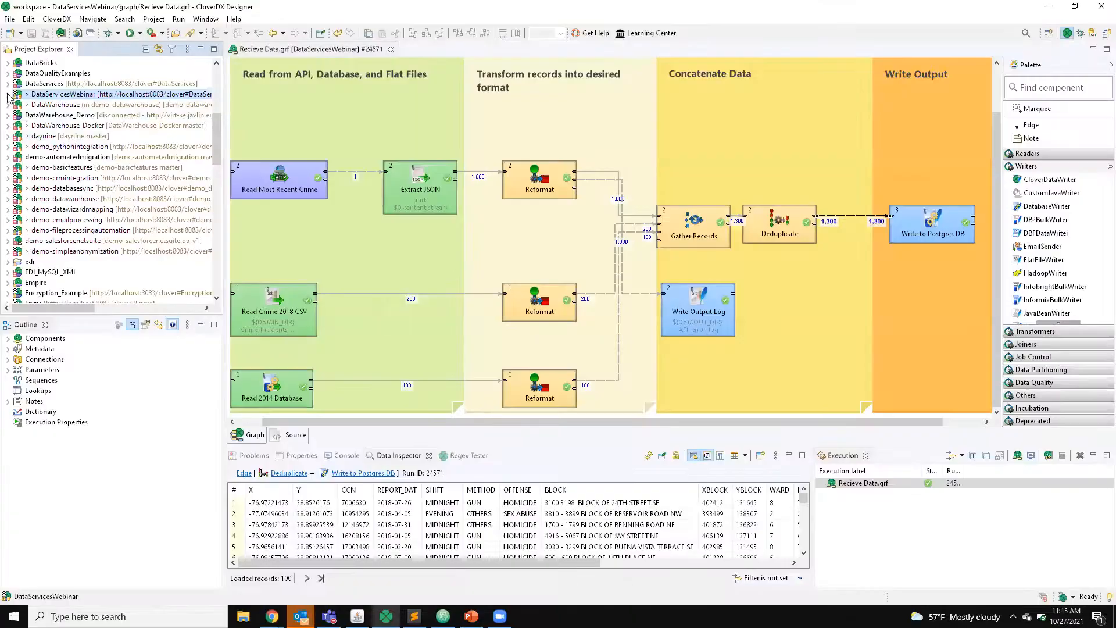
left_click(7, 96)
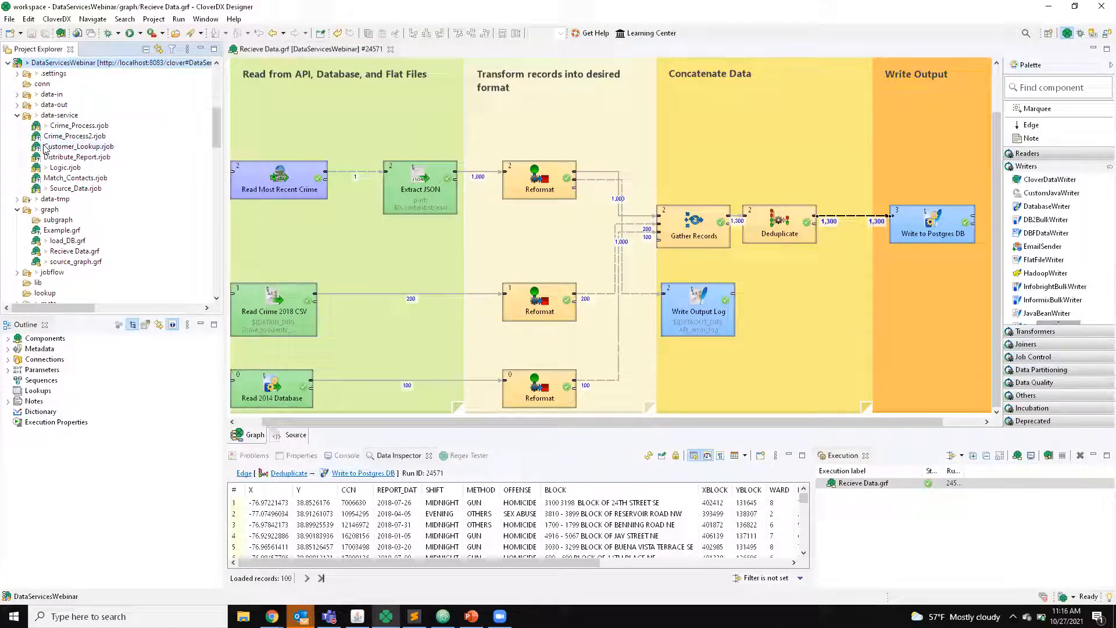
double_click(68, 137)
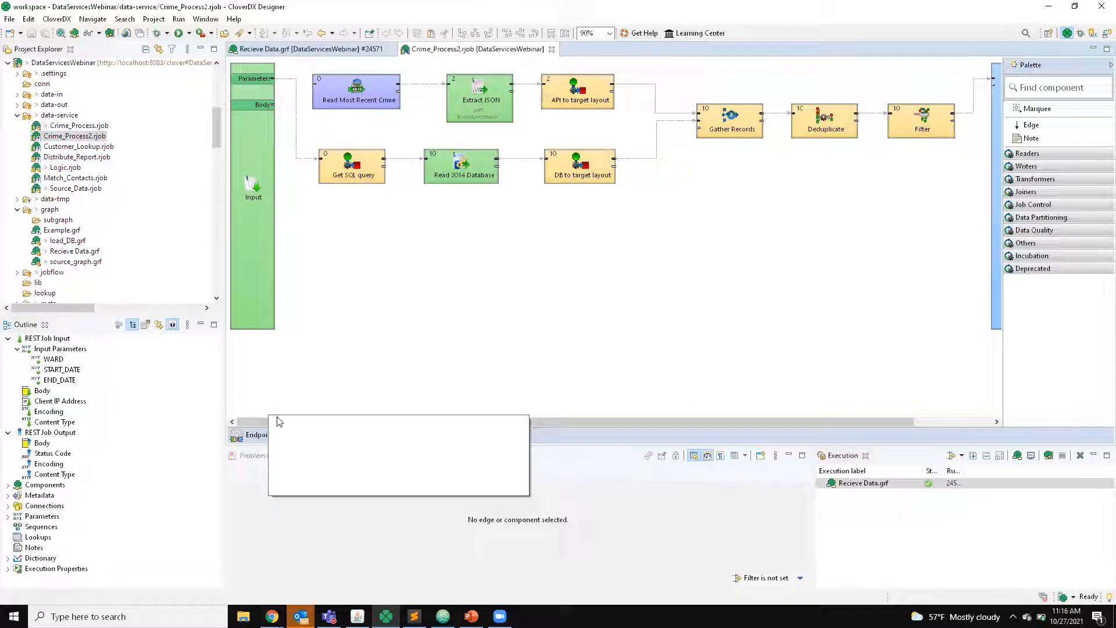
Step: Review the Crime_Process2 endpoint configuration, covering its URL, request methods, input parameters and available output formats
left_click(245, 440)
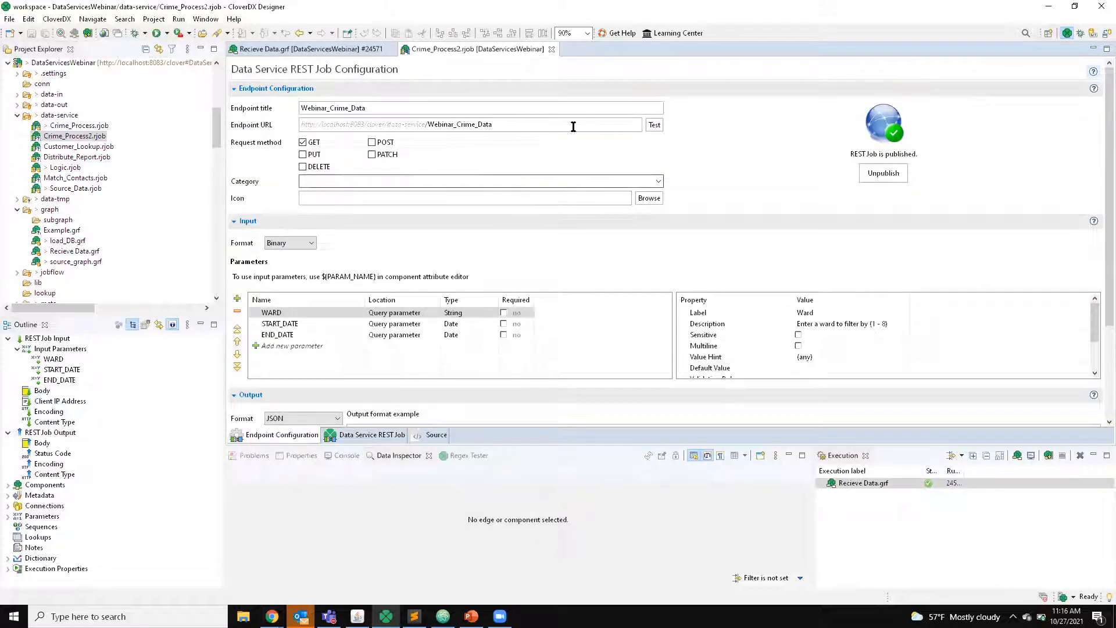
left_click_drag(572, 124, 303, 124)
left_click(445, 159)
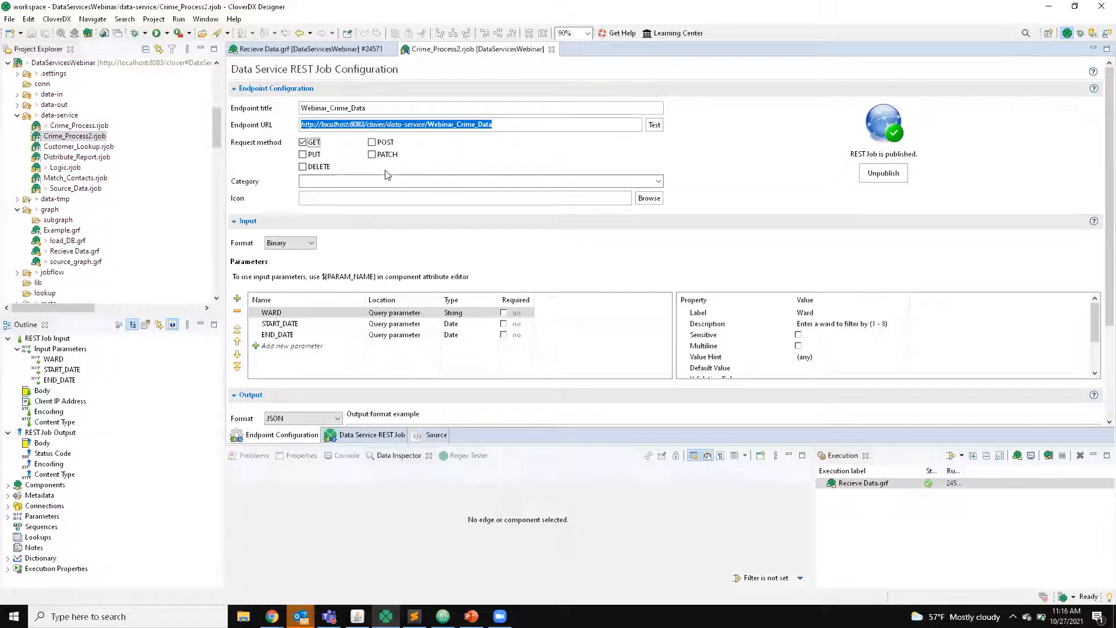
scroll(386, 174, "down", 3)
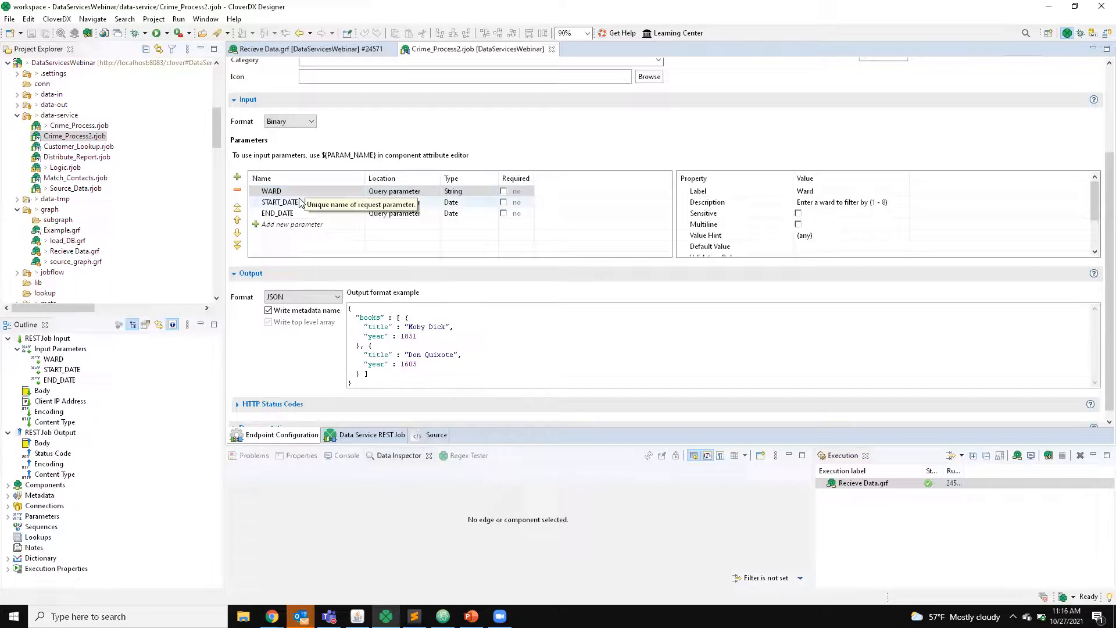
left_click(309, 297)
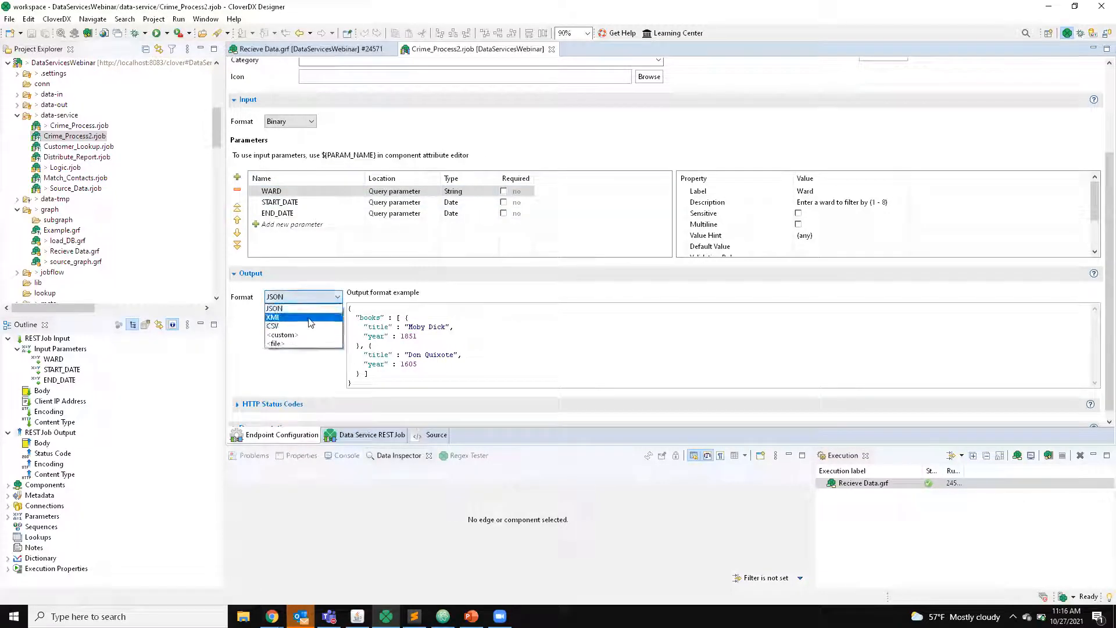
left_click(543, 268)
scroll(543, 267, "up", 3)
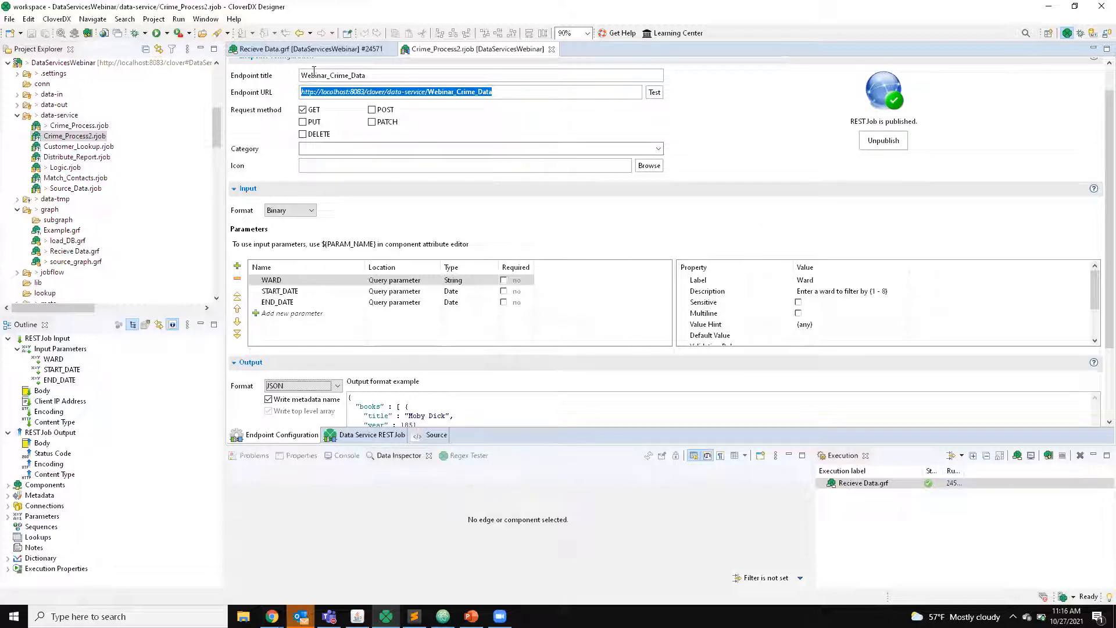
Step: Revisit the Recieve Data graph, then show the Crime_Process2 REST job's graph and select its Read Most Recent Crime component
left_click(279, 49)
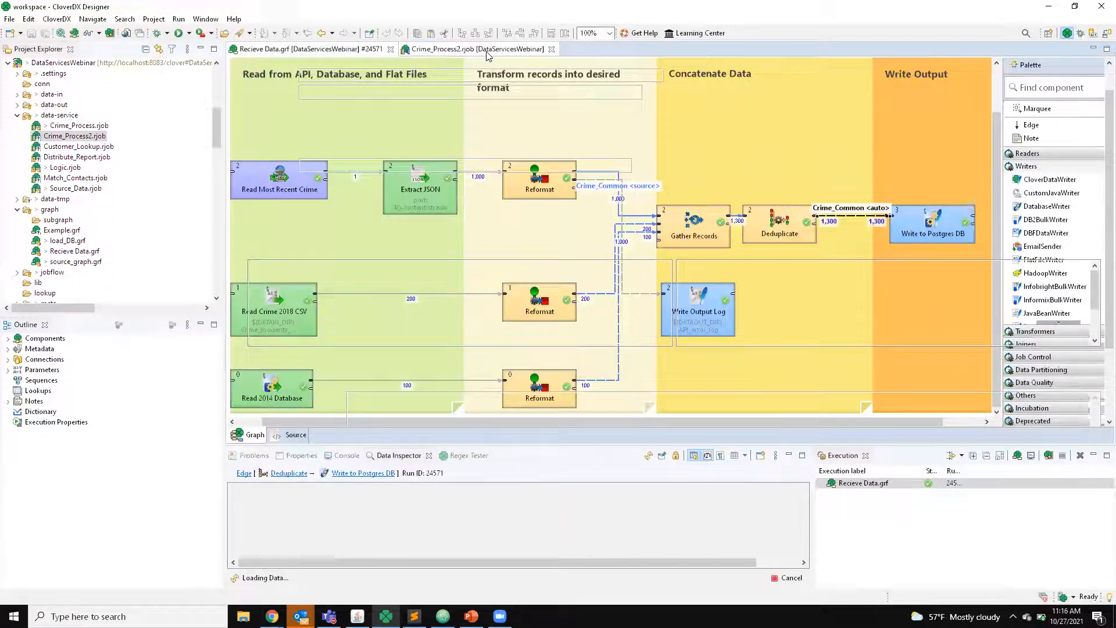
left_click(487, 53)
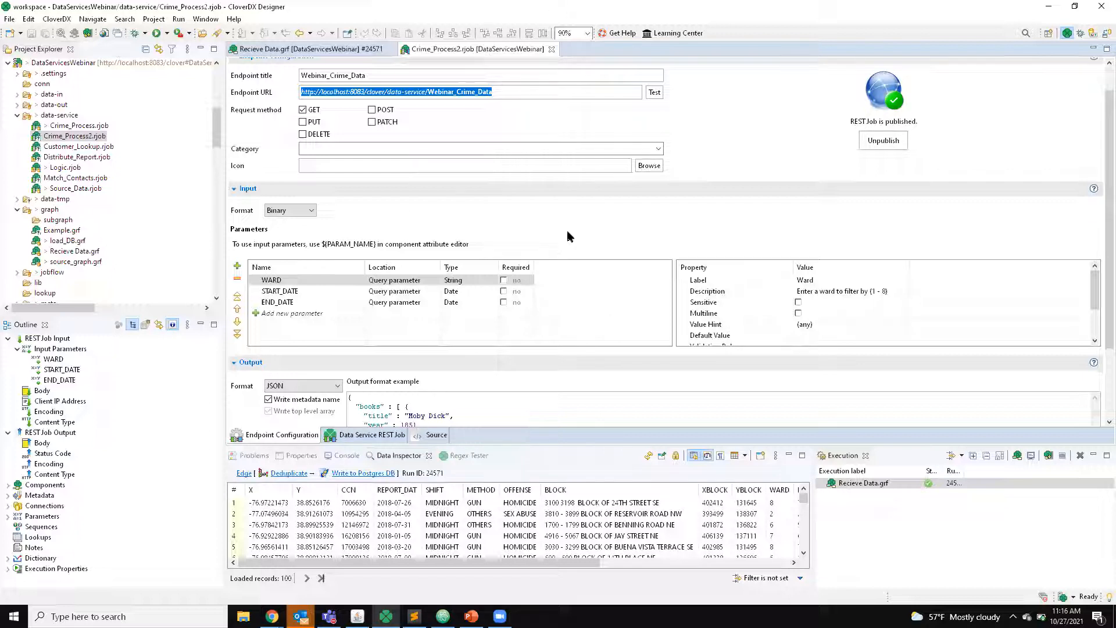
left_click(365, 438)
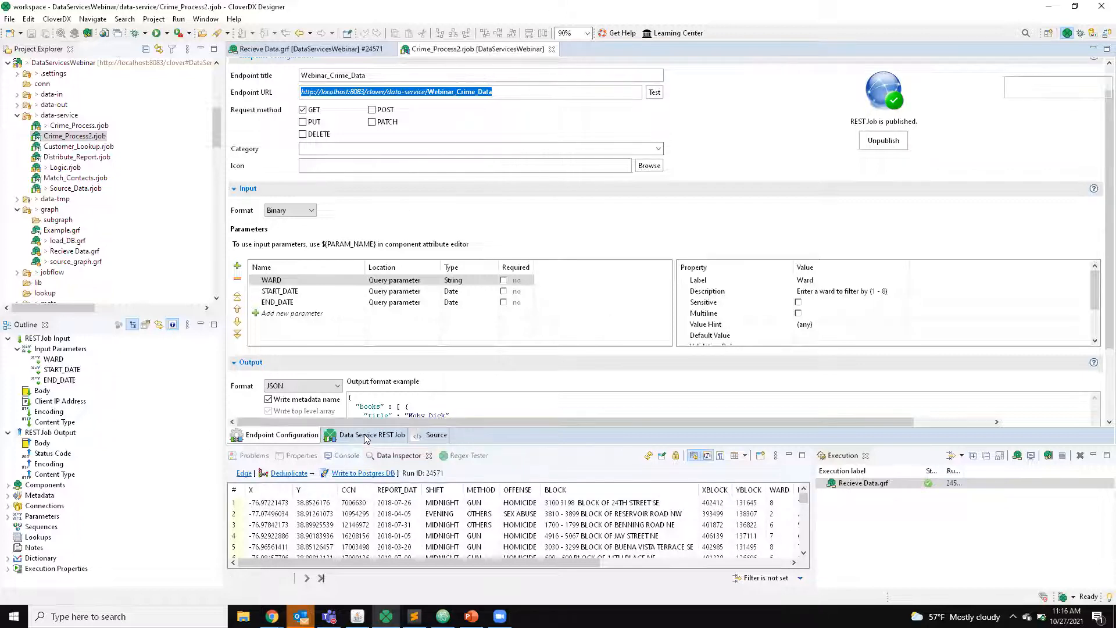
left_click(336, 97)
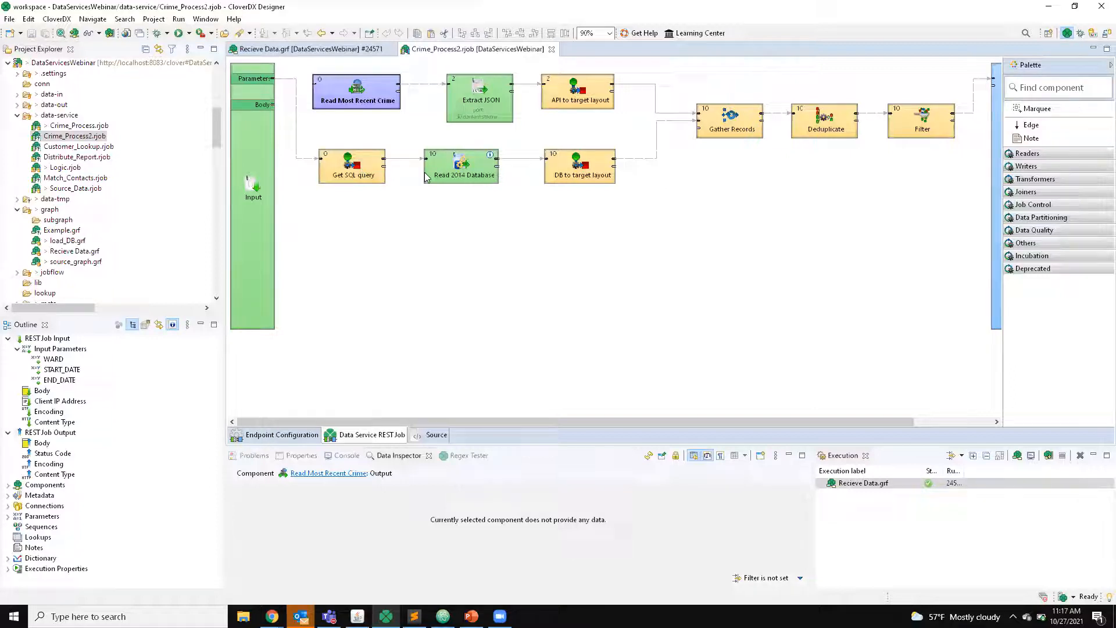
Step: Review the Get SQL query component's transform source that builds the WHERE clause from WARD, START_DATE and END_DATE, then close it unchanged
double_click(381, 174)
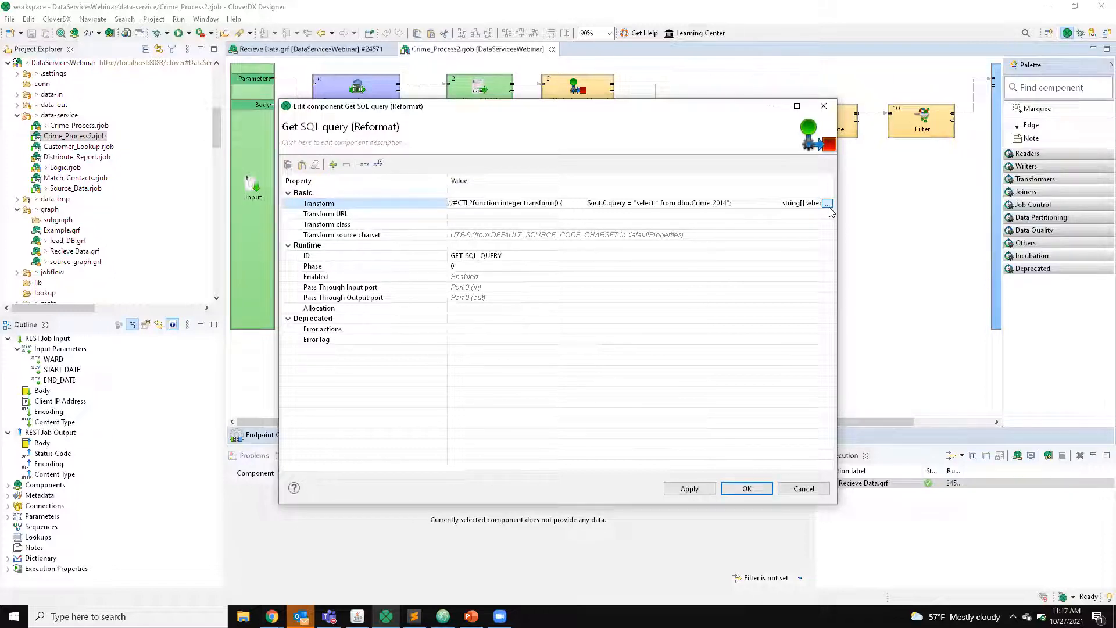
left_click(828, 203)
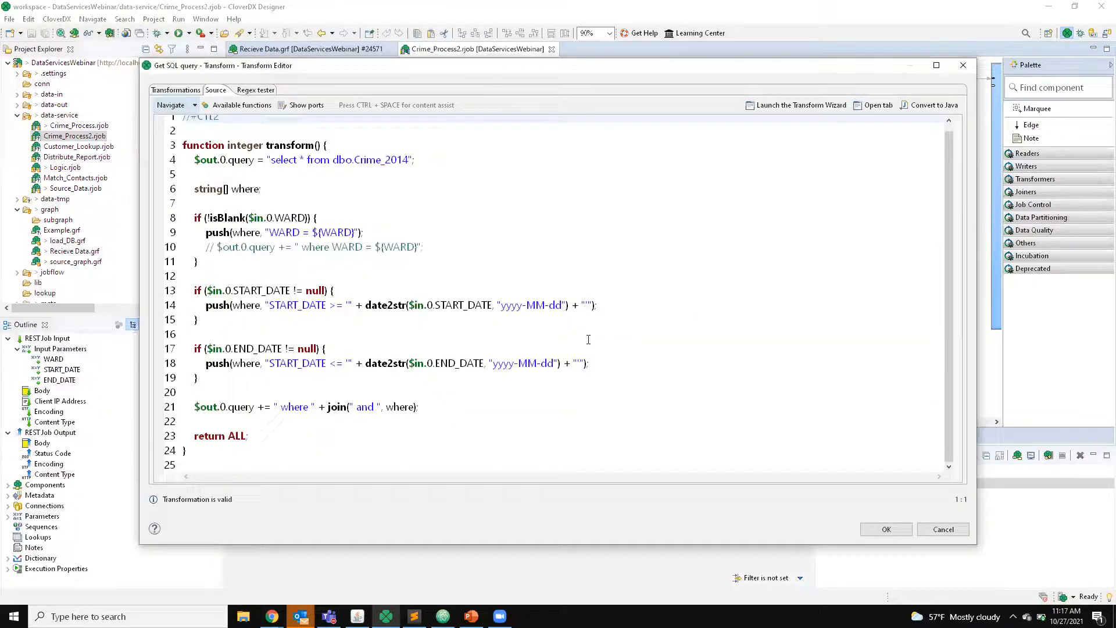
left_click_drag(195, 217, 486, 424)
left_click(486, 424)
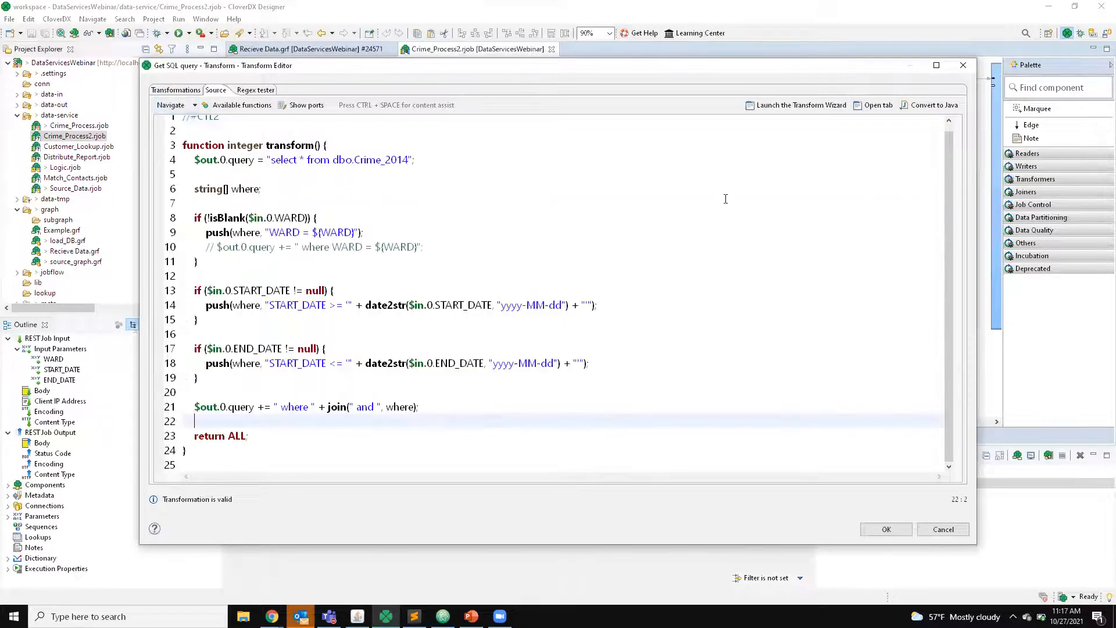
left_click(963, 65)
left_click(826, 107)
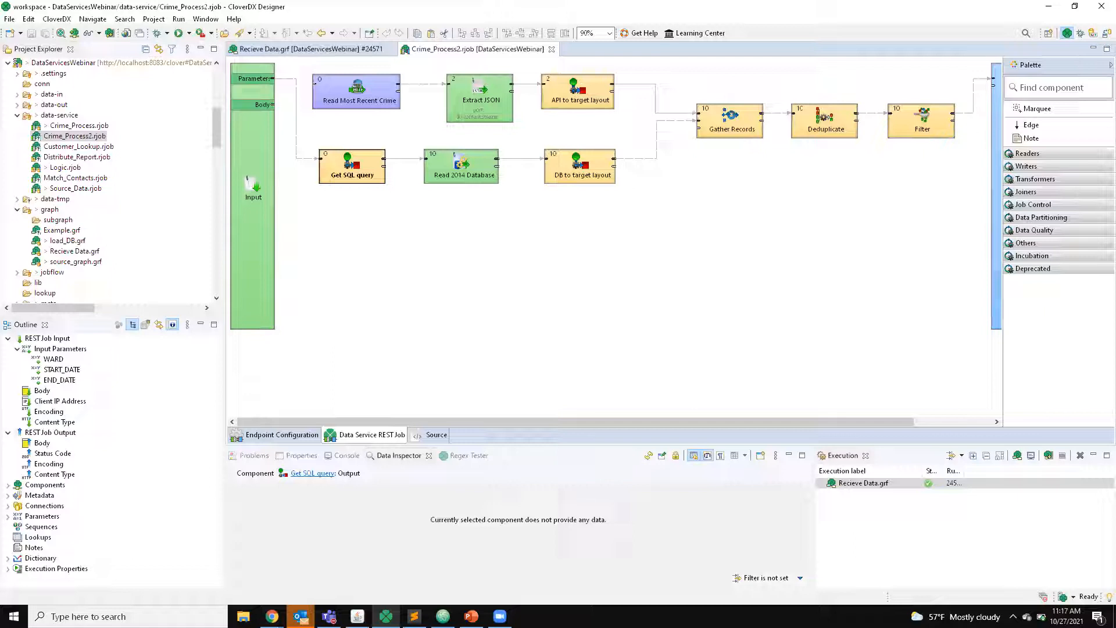
Step: Switch to CloverDX Server in Chrome, look through the data service endpoints and open the Data Apps catalog
left_click(271, 617)
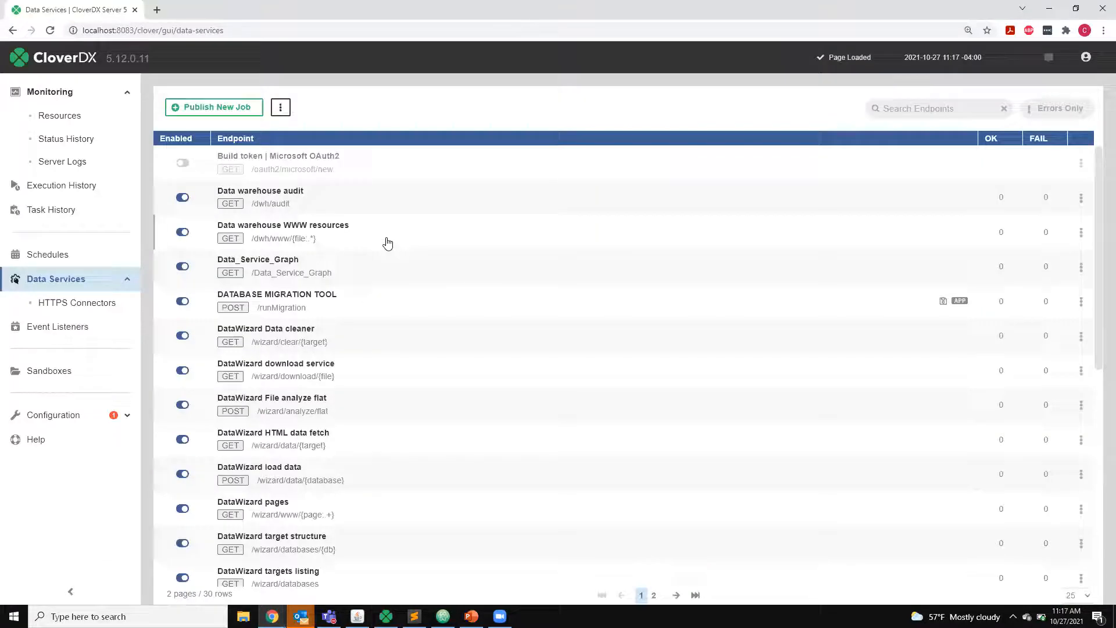
scroll(388, 243, "down", 2)
scroll(388, 243, "up", 2)
left_click(281, 107)
left_click(316, 129)
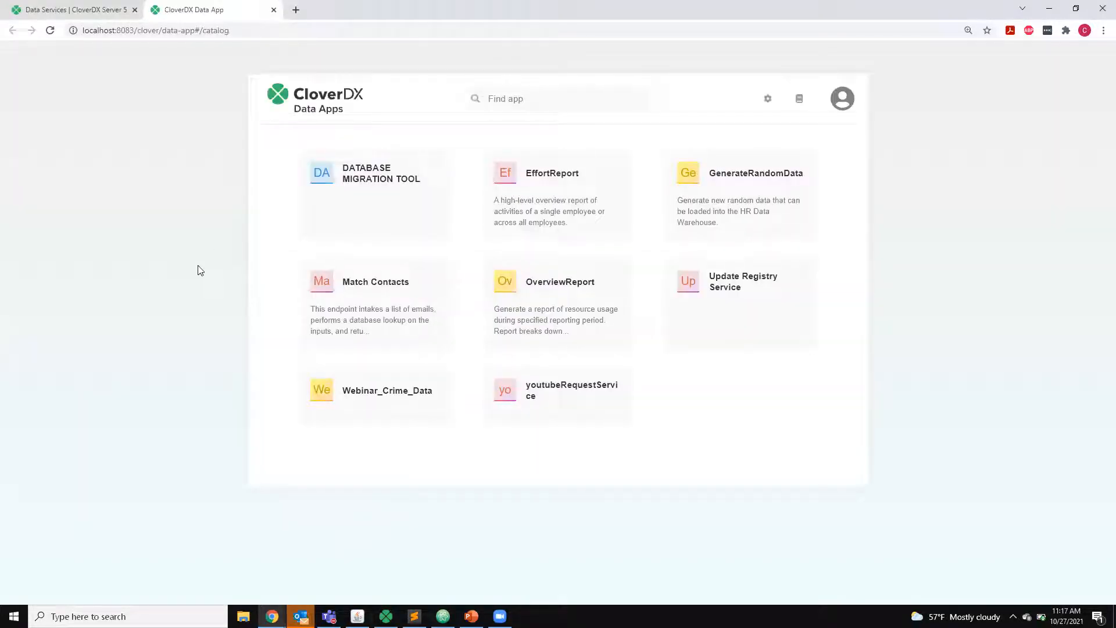
Step: Open the Match Contacts data app and attach Contact_Emails.csv from the CloverDx documents folder as its EMAIL_LIST
left_click(382, 304)
left_click_drag(296, 196, 433, 193)
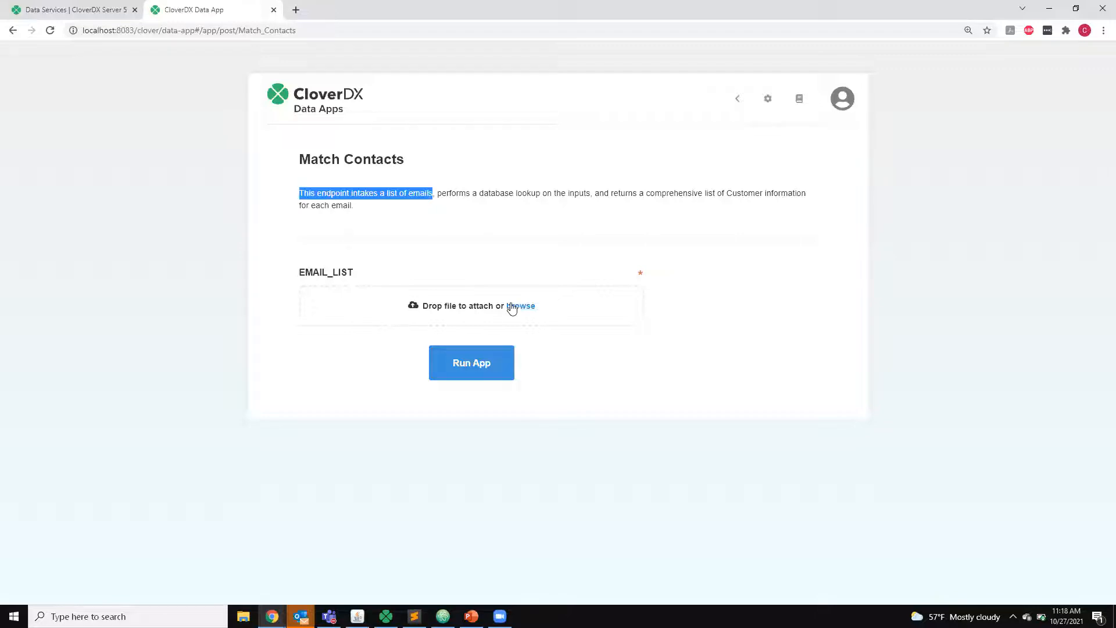
left_click(511, 309)
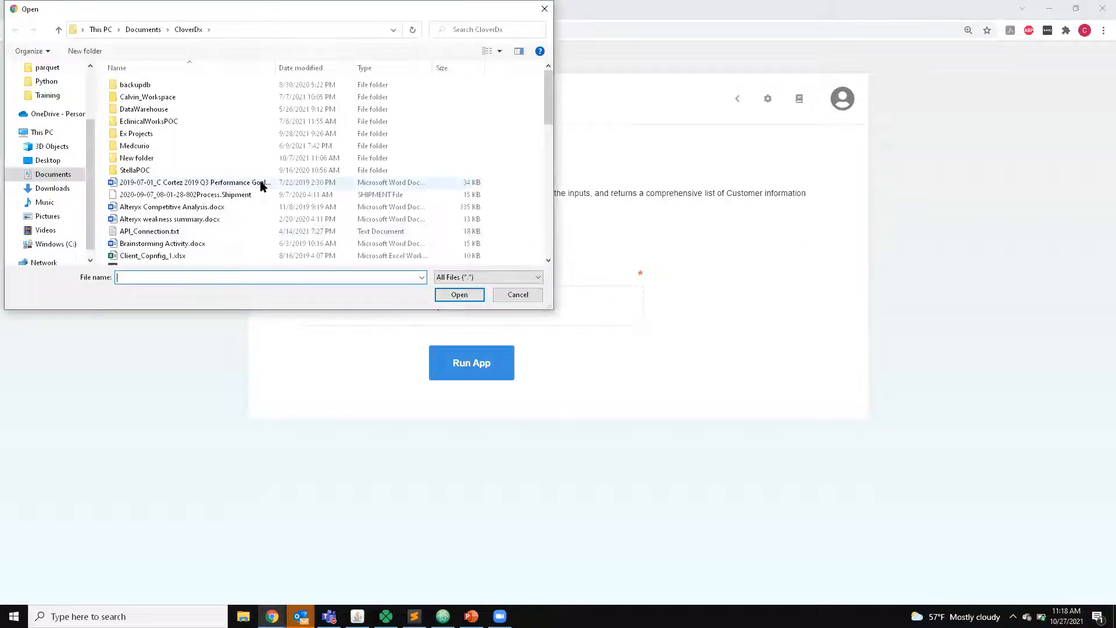
scroll(227, 240, "down", 2)
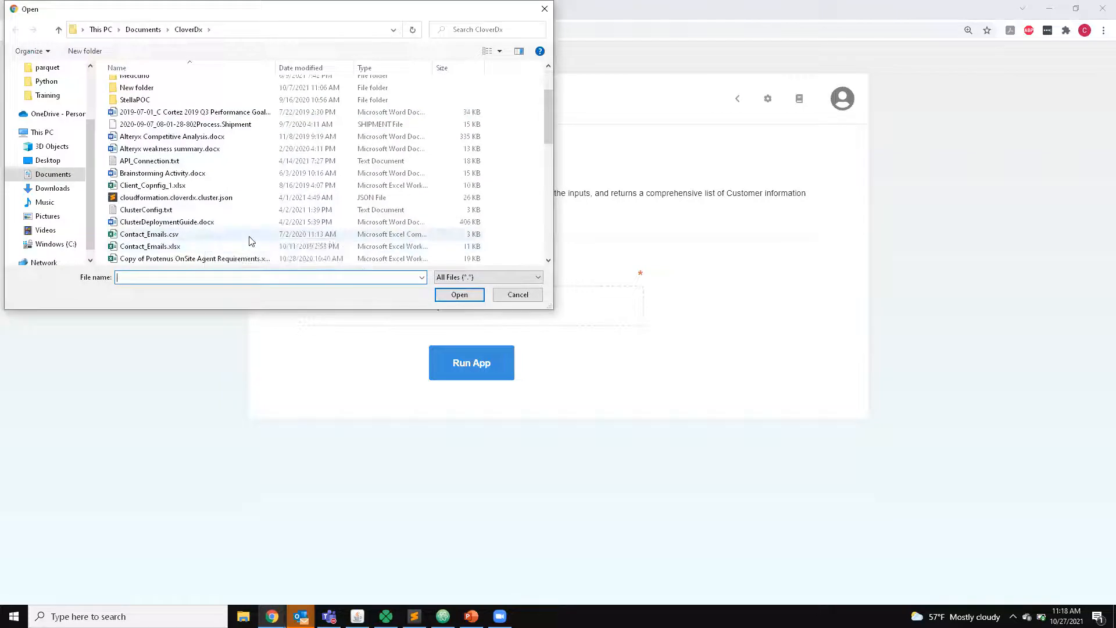
left_click(249, 236)
left_click(459, 295)
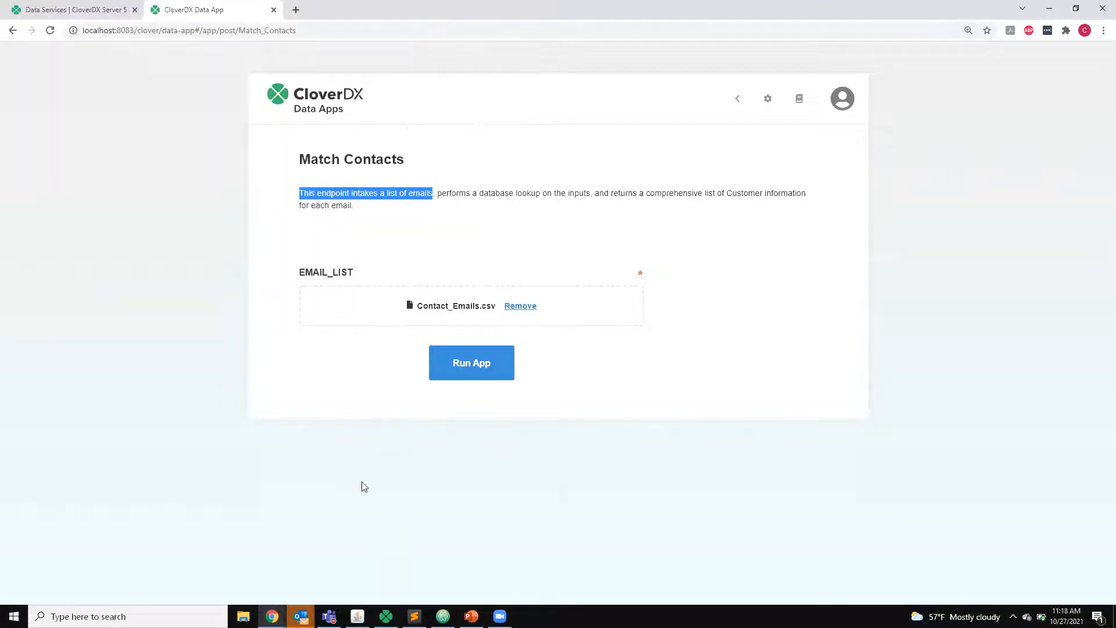
Step: Switch to CloverDX Designer, open Match_Contacts.rjob and examine how its List of Emails reader feeds the job
left_click(386, 616)
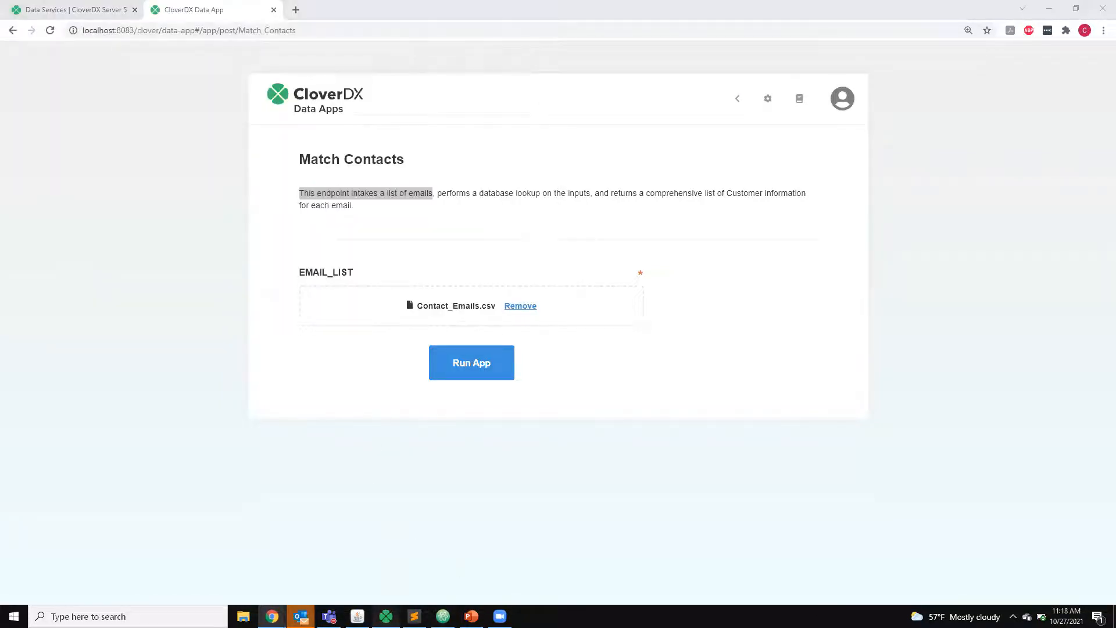
double_click(75, 178)
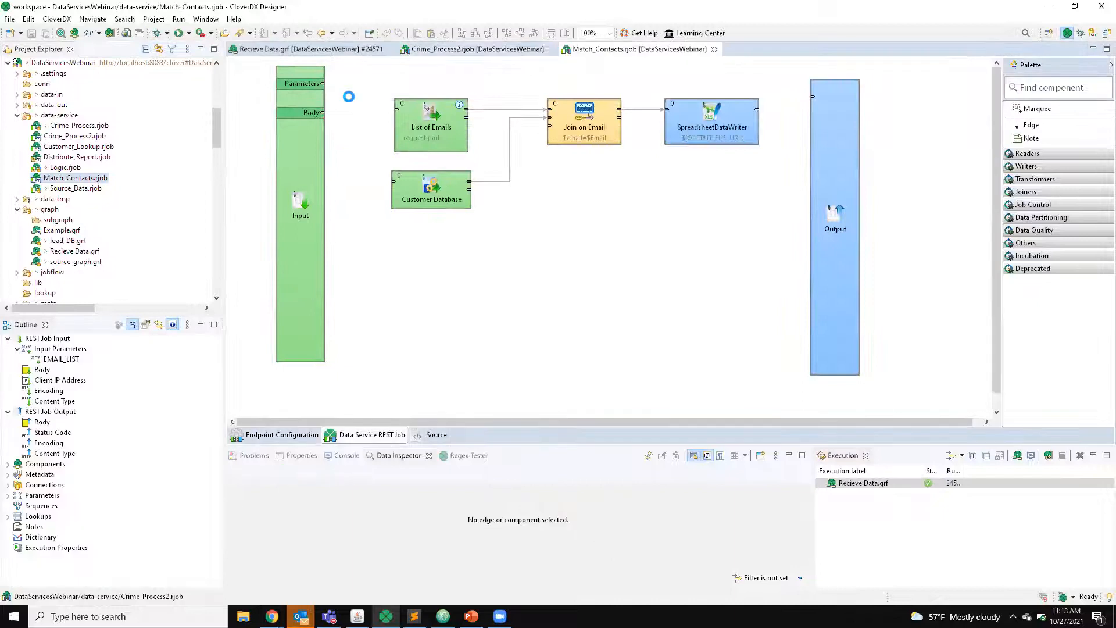
left_click(435, 122)
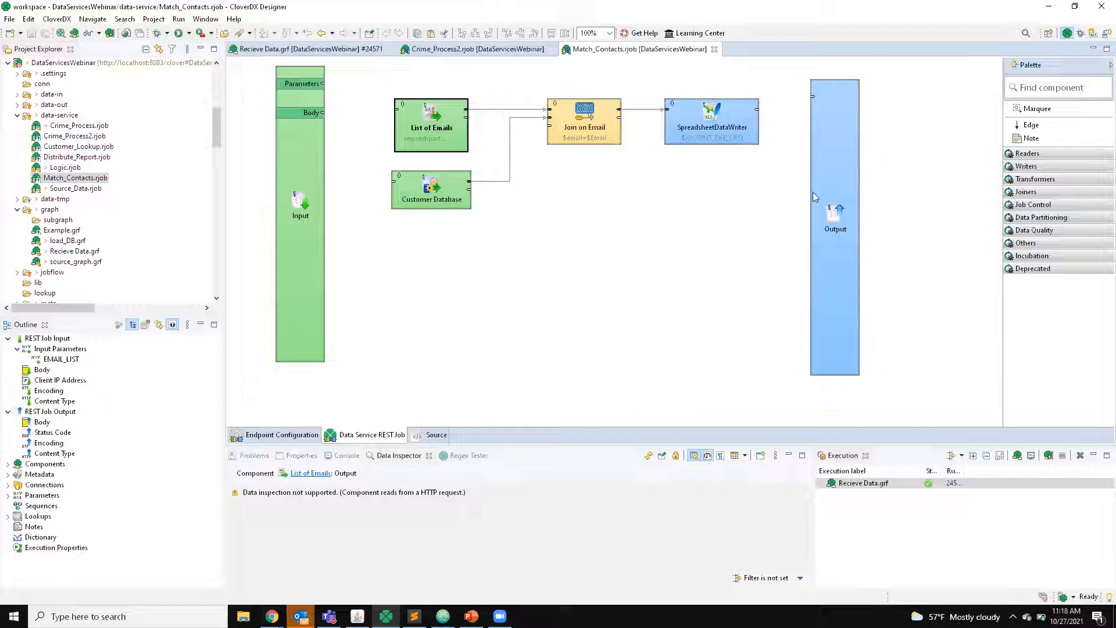
Step: Return to the Match Contacts data app in Chrome, run it, then download the result file and open it in Excel
left_click(272, 616)
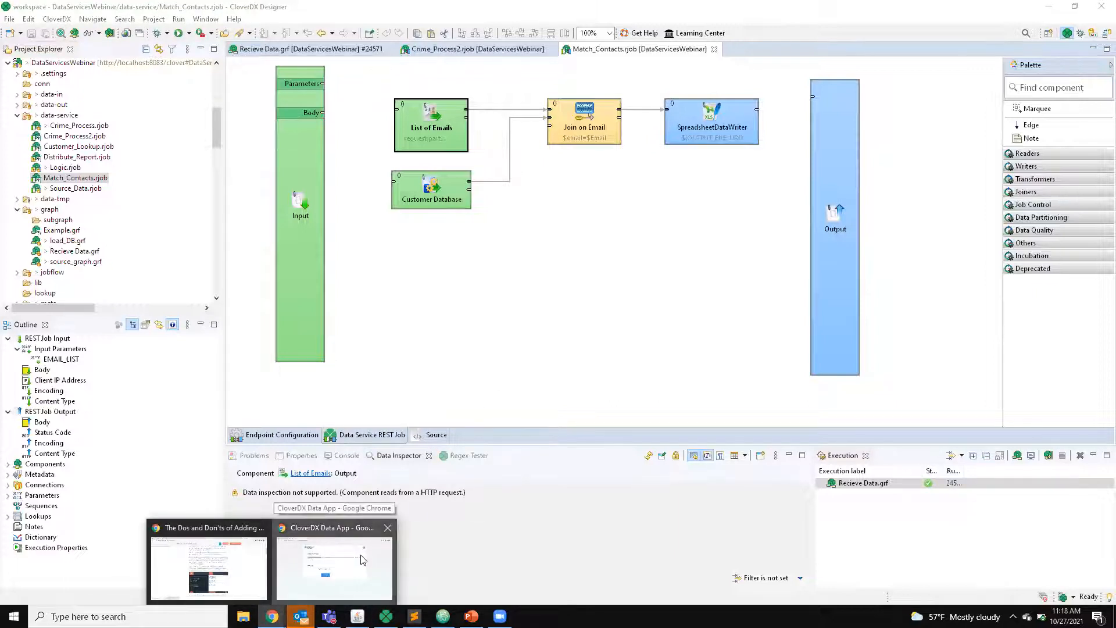
left_click(362, 560)
left_click(479, 356)
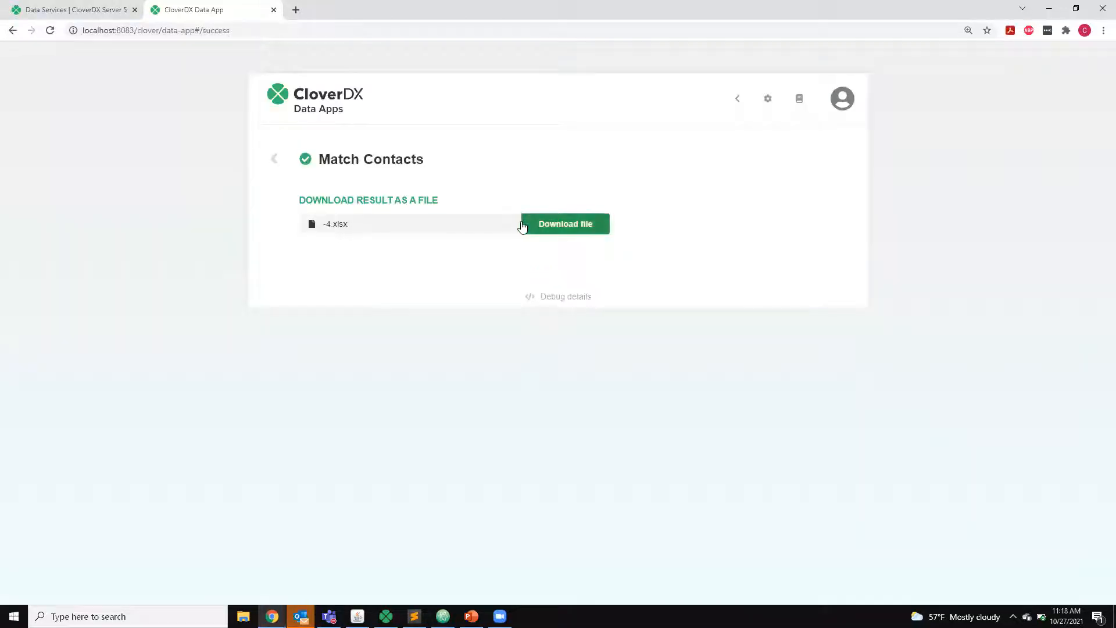
left_click(551, 227)
left_click(51, 586)
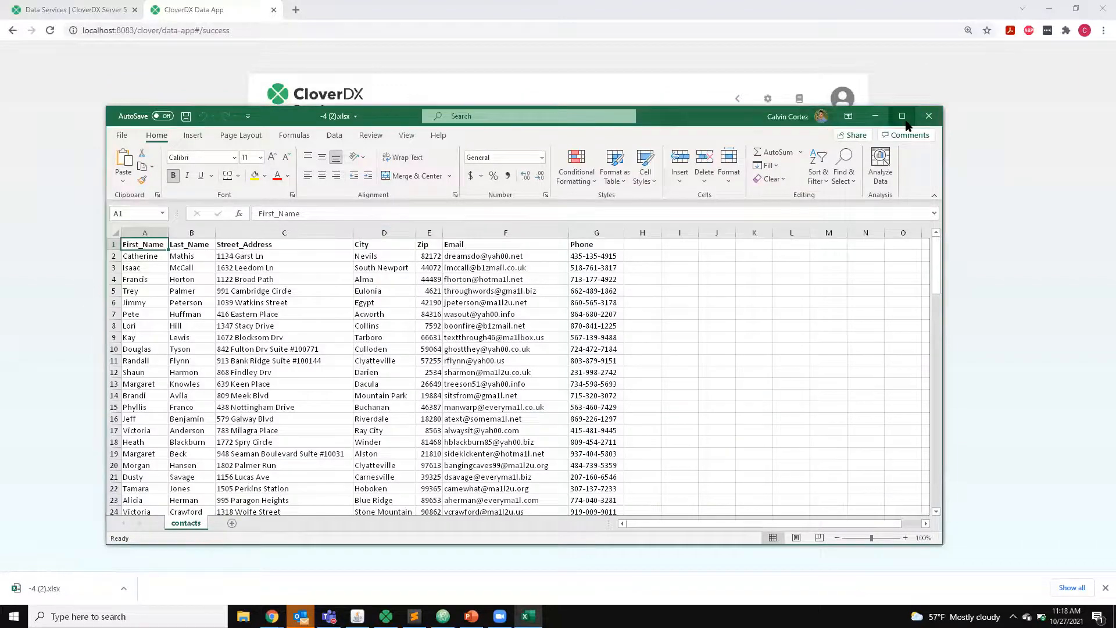
Step: Maximize the result workbook, examine the Email column through all rows of the contacts sheet, and minimize Excel
left_click(905, 120)
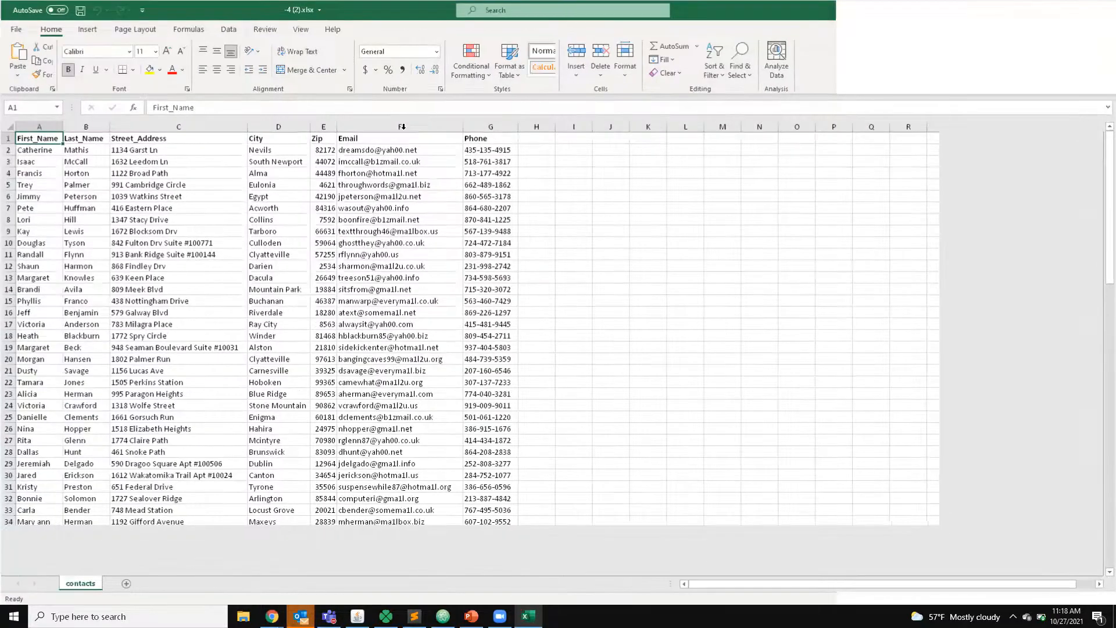
left_click(401, 126)
scroll(390, 304, "down", 20)
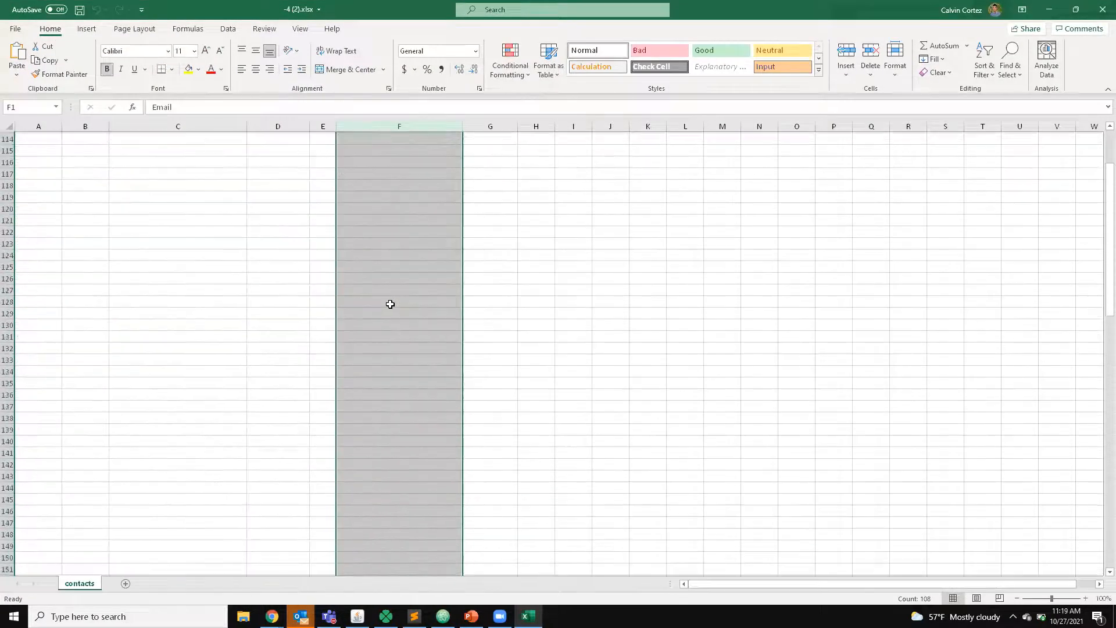
scroll(389, 304, "up", 20)
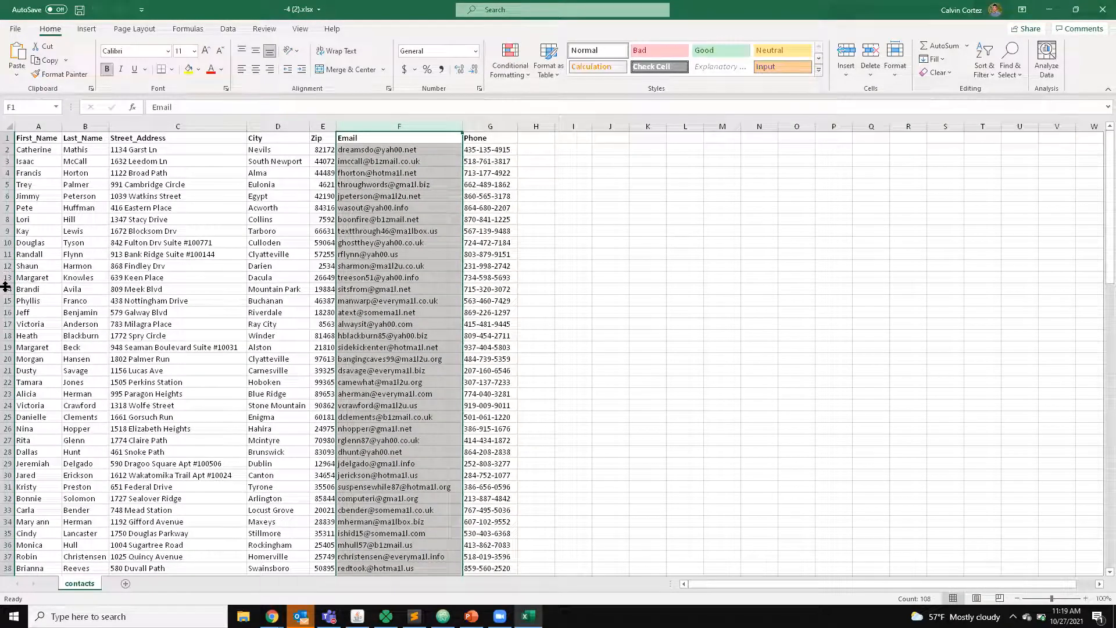
left_click(1050, 9)
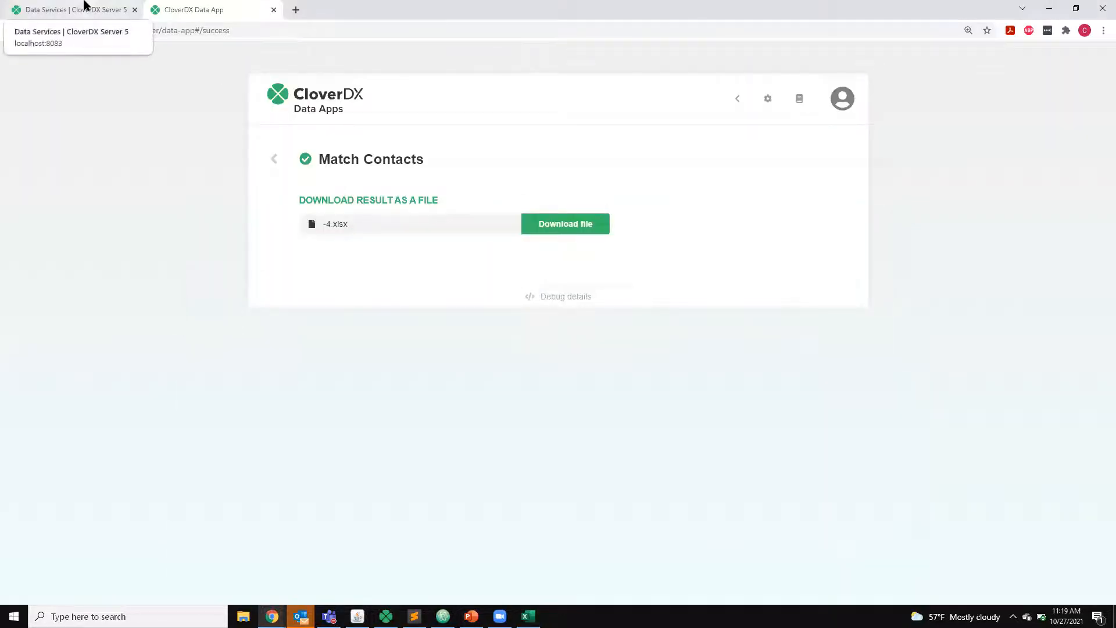
Step: Go back to the CloverDX Server console and view its monitoring dashboard and resource utilization page
left_click(84, 5)
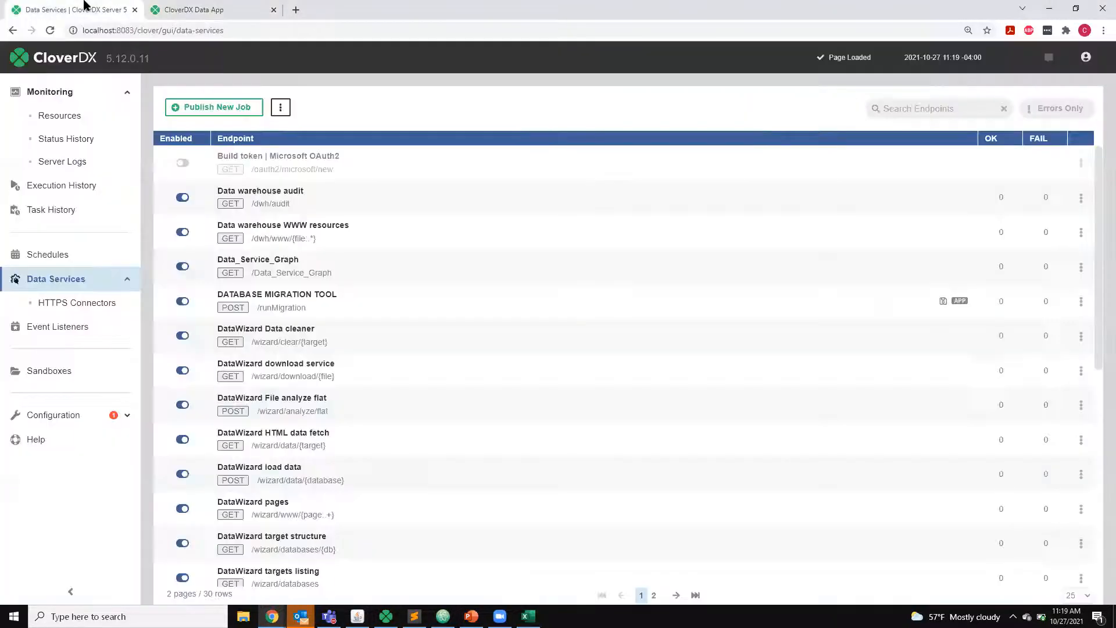
left_click(61, 100)
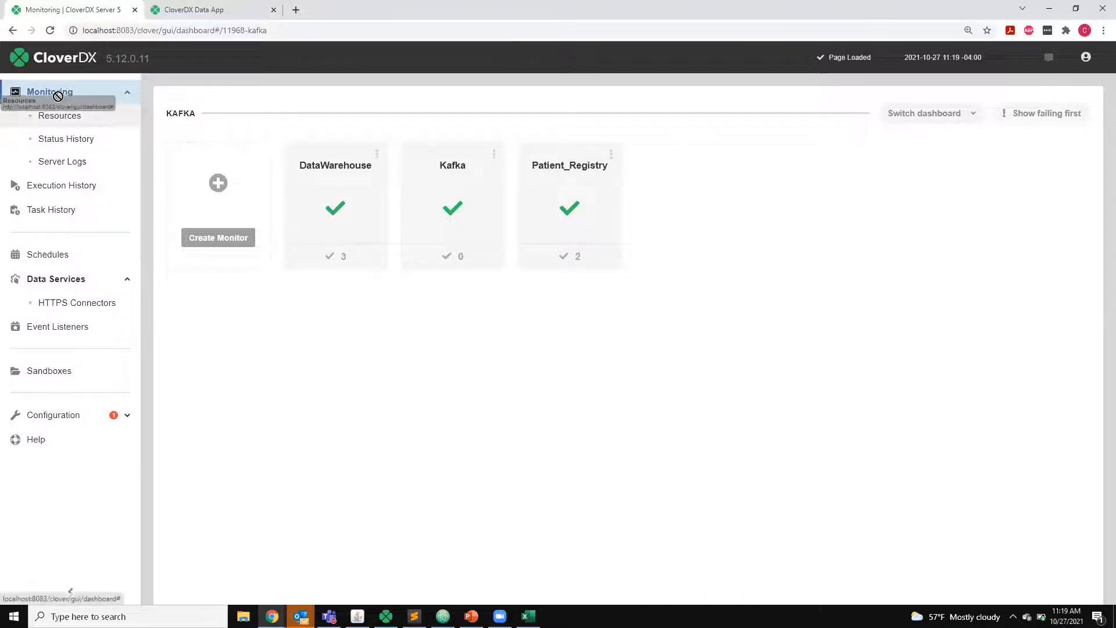
left_click(59, 114)
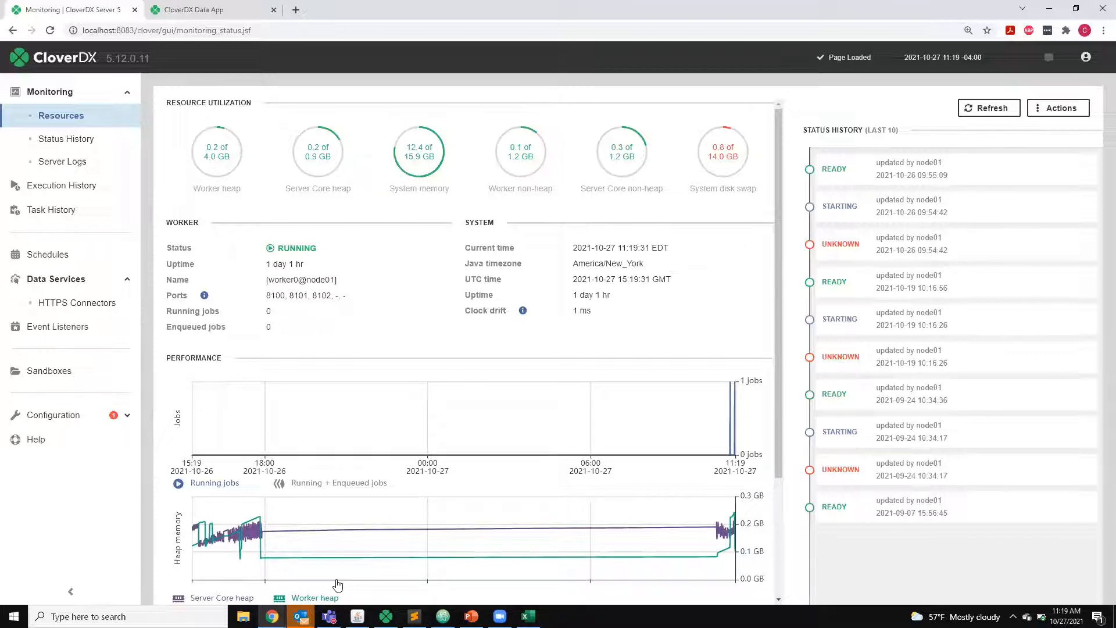
Step: Switch to PowerPoint and present the Q&A slide with the upcoming webinars as a slide show
key("XF86AudioMicMute")
left_click(471, 616)
left_click(77, 537)
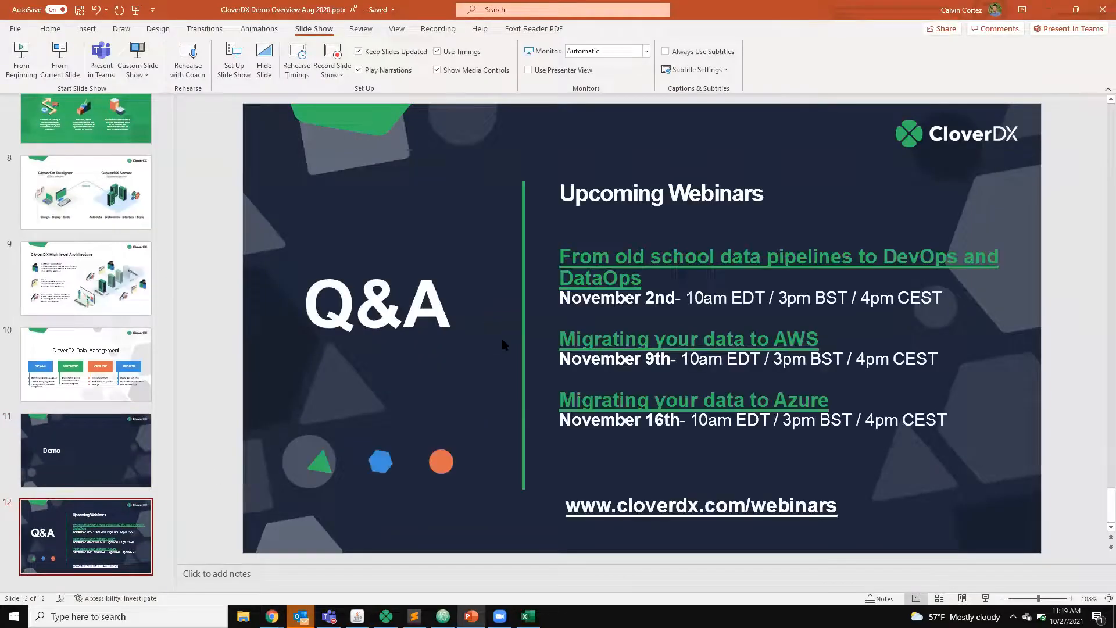
left_click(59, 65)
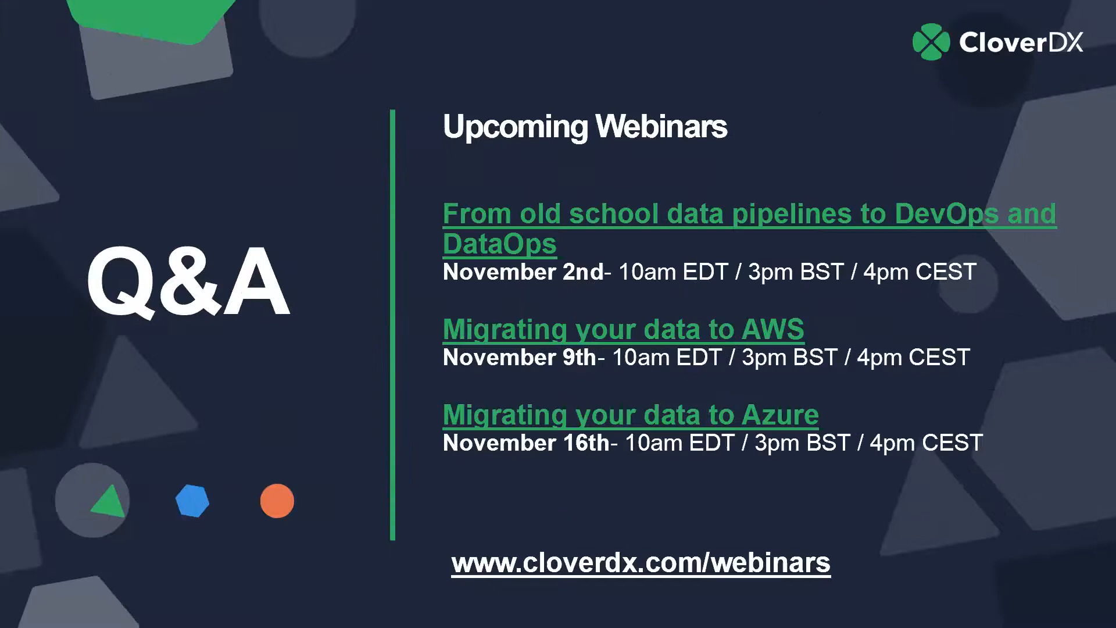
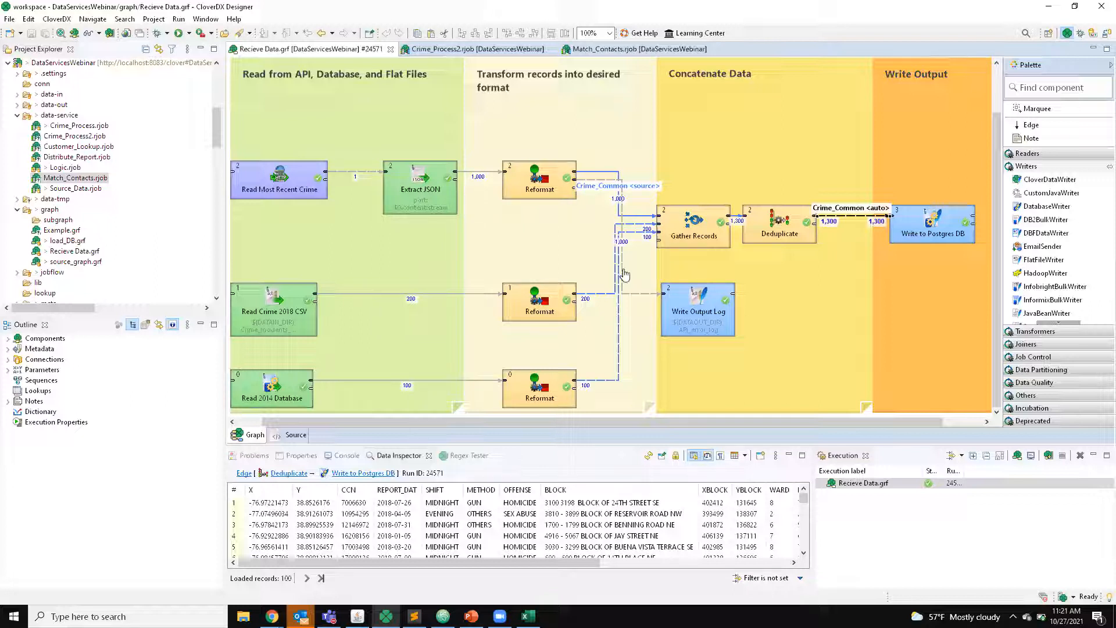
Step: Collapse the DataServicesWebinar project and expand the demo-datawarehouse project to see its graphs
mouse_move(625, 275)
scroll(93, 187, "up", 5)
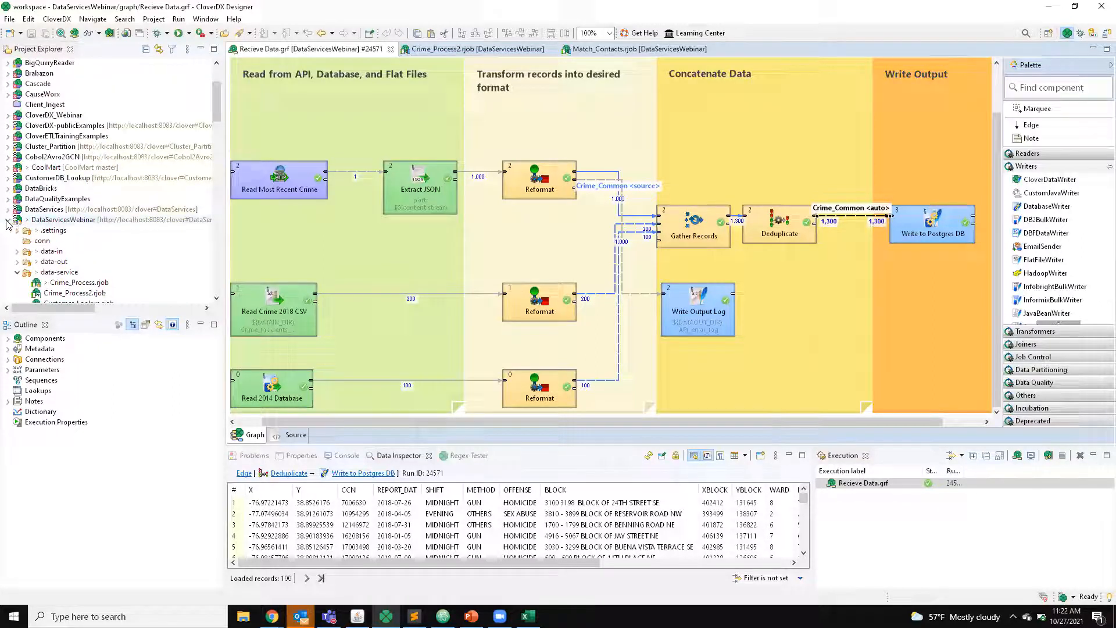
left_click(8, 221)
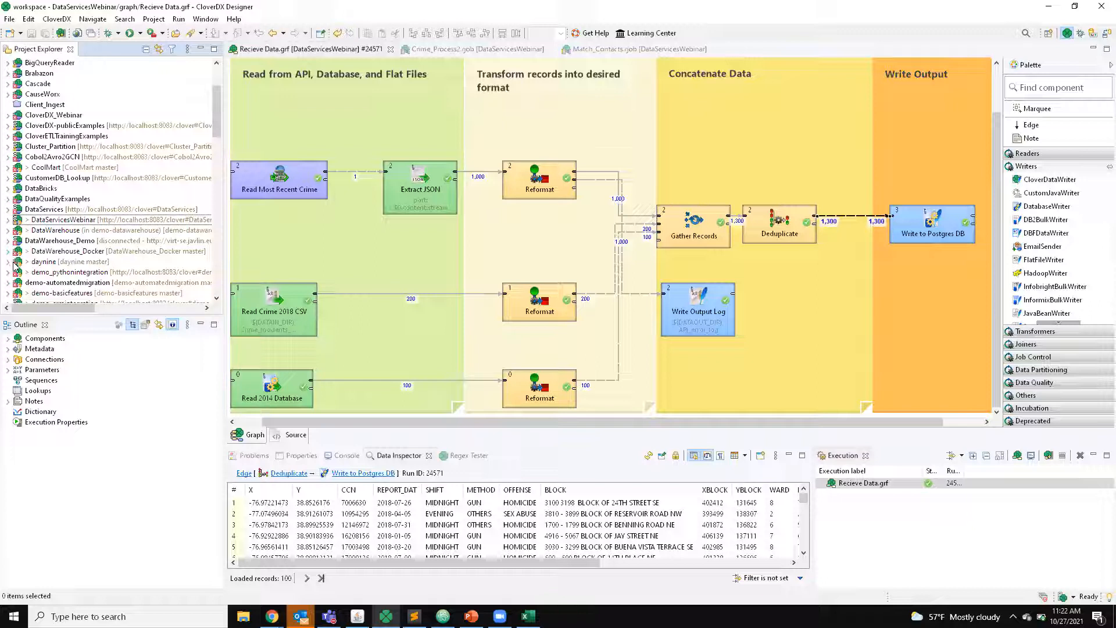
scroll(11, 250, "down", 2)
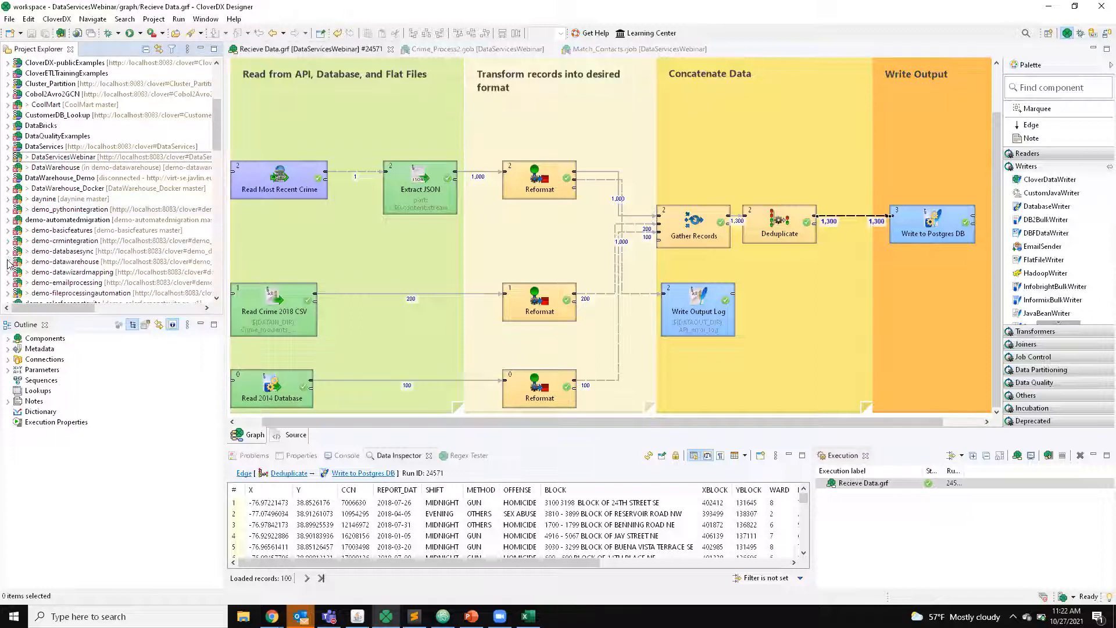
left_click(8, 261)
scroll(70, 204, "down", 4)
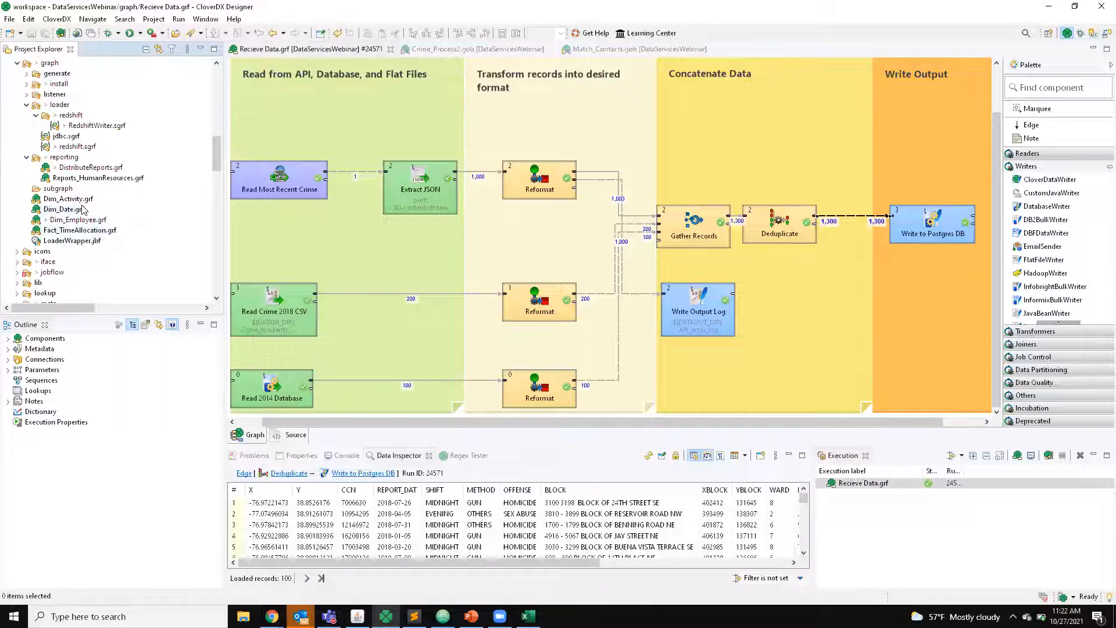
Step: Look through the demo-datawarehouse folders, expand its jobflow folder and open ManualTrigger.jbf
scroll(85, 211, "up", 2)
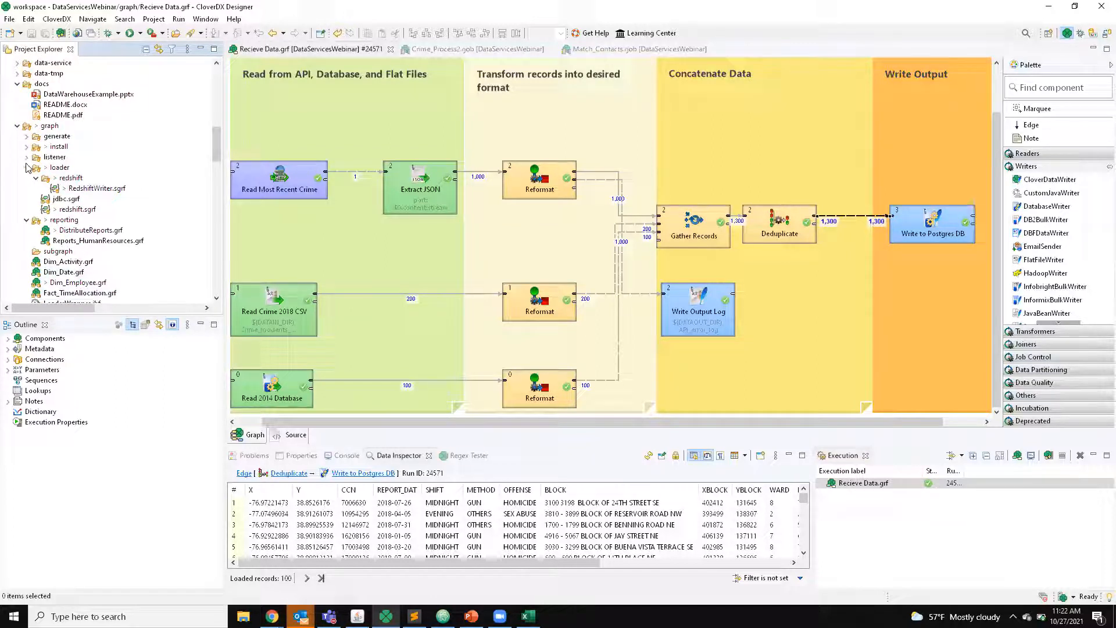
scroll(35, 210, "down", 2)
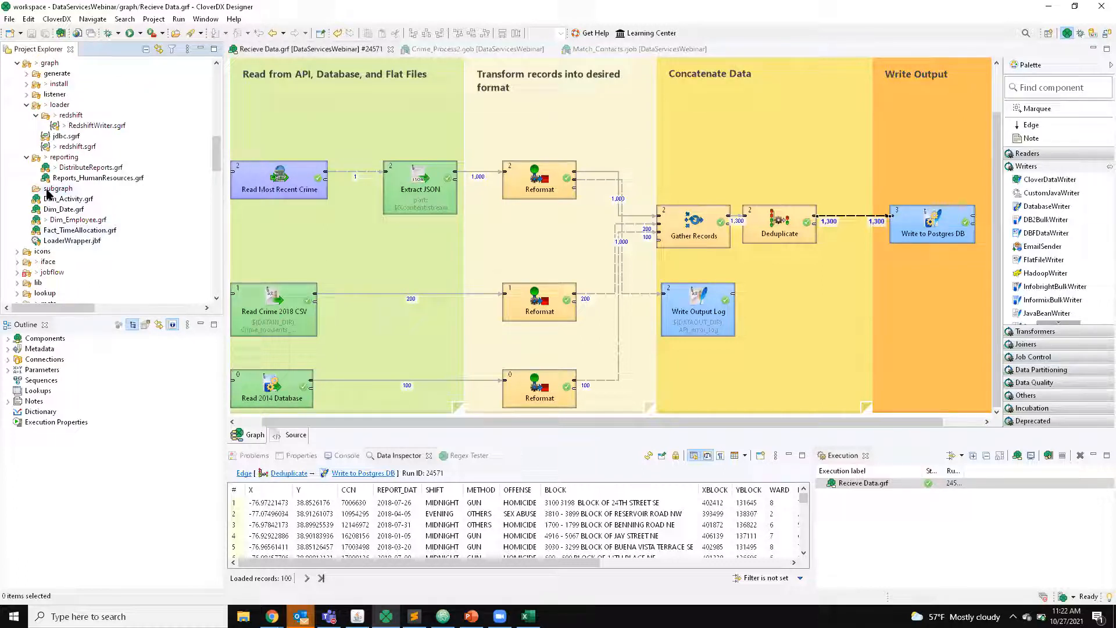
scroll(49, 194, "up", 2)
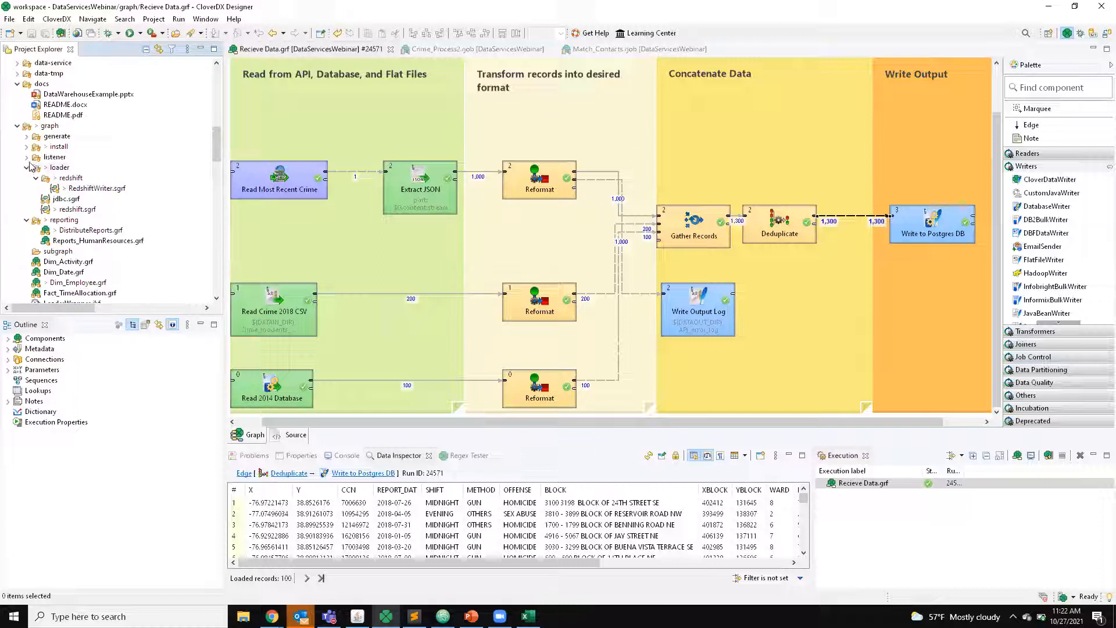
scroll(40, 224, "down", 6)
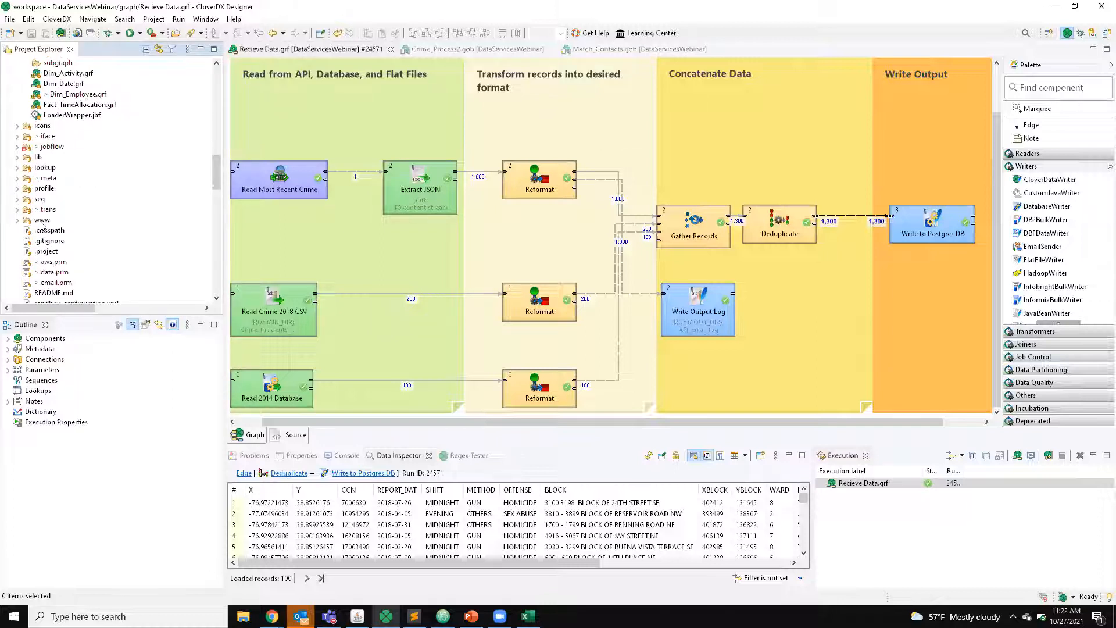
left_click(18, 146)
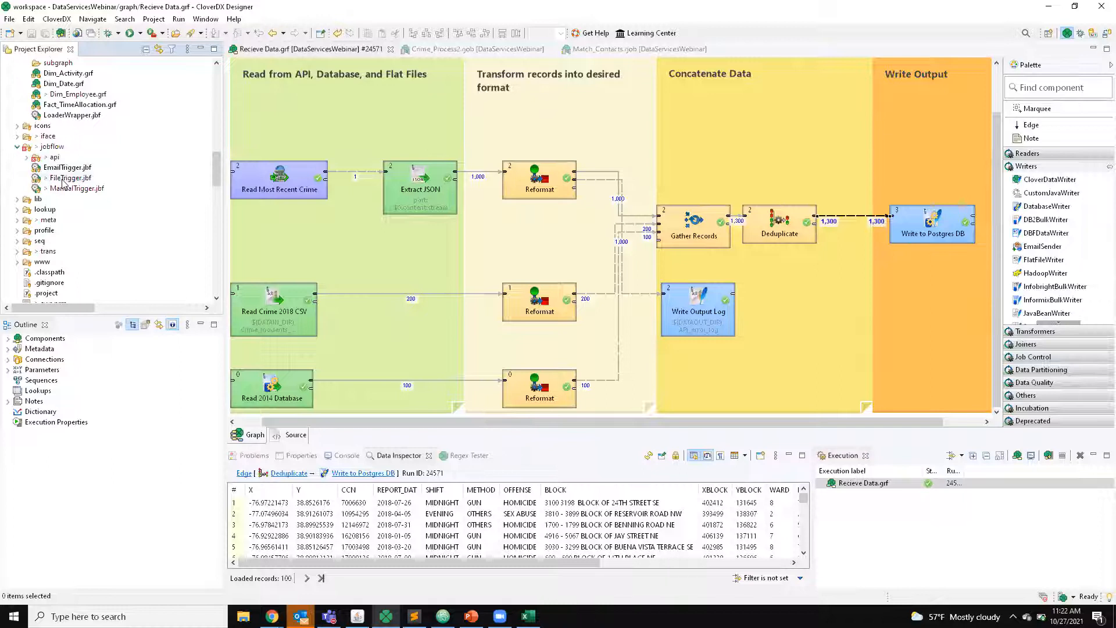
double_click(62, 188)
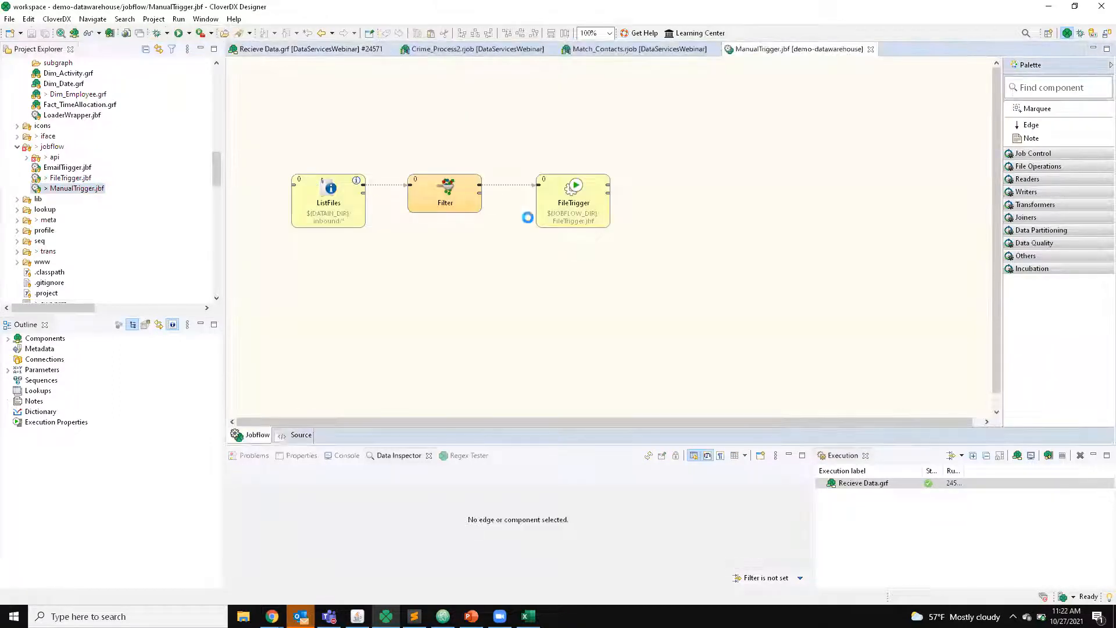
Step: Open the FileTrigger.jbf jobflow that the FileTrigger component in ManualTrigger.jbf calls
right_click(545, 215)
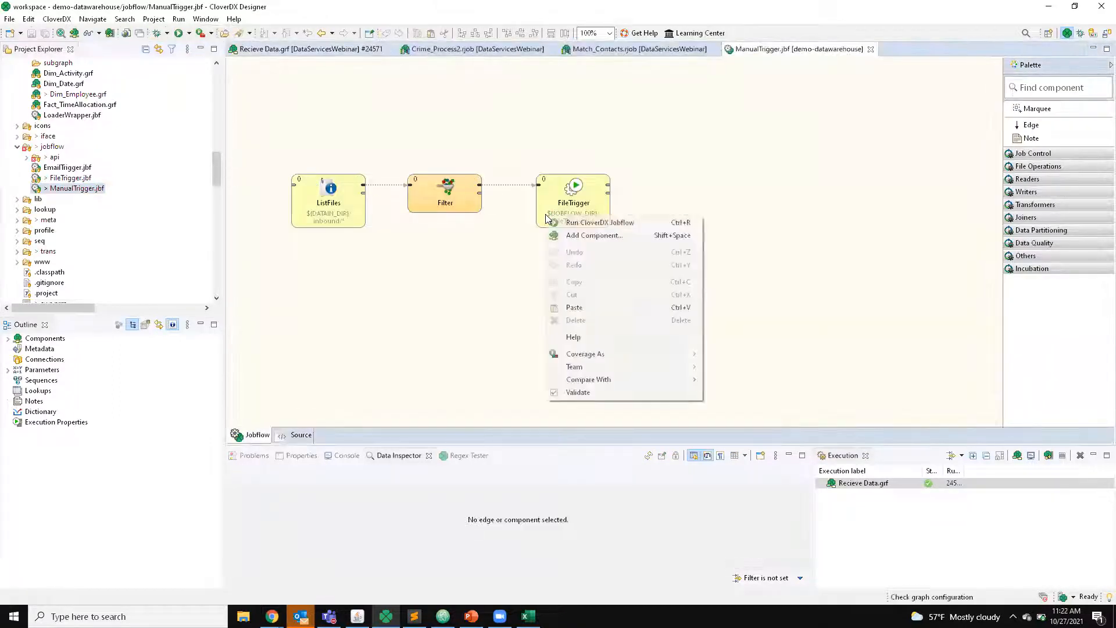
right_click(575, 204)
left_click(607, 226)
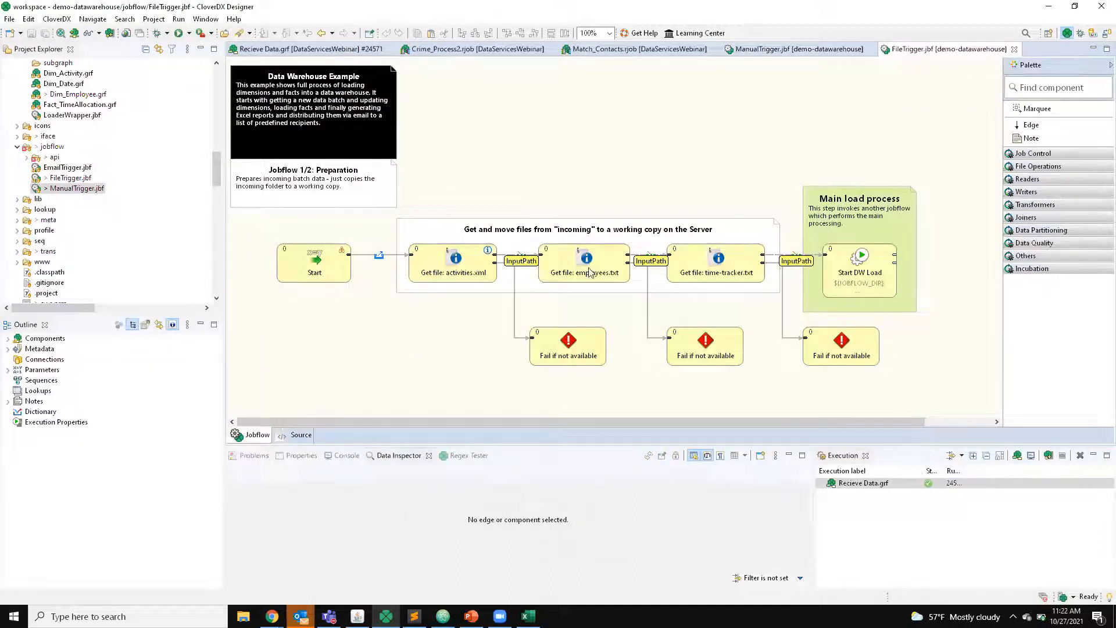
right_click(843, 283)
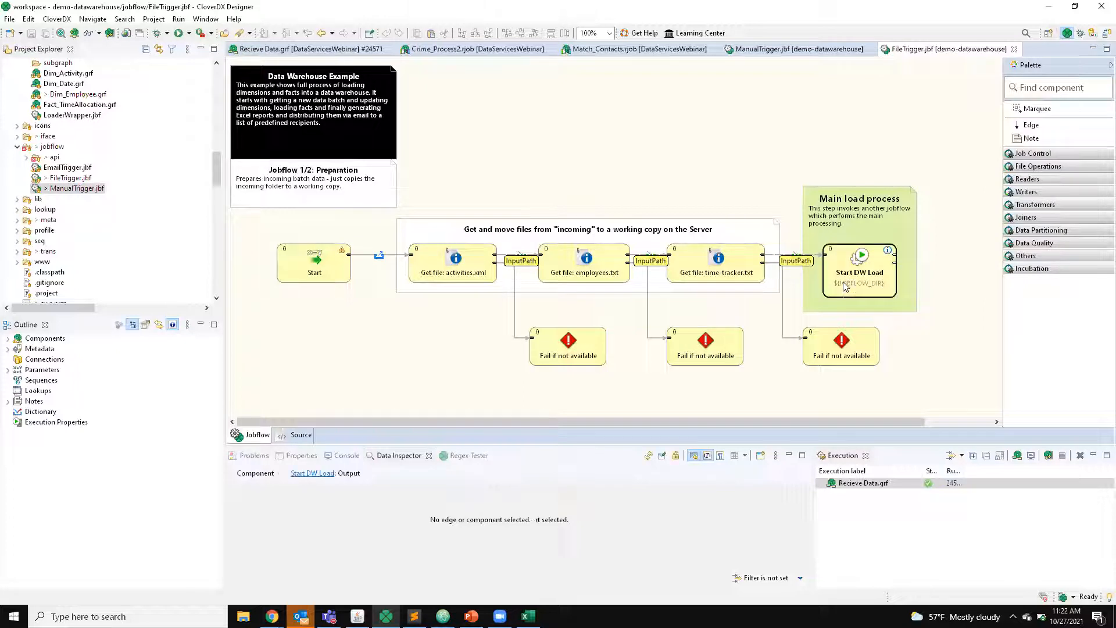
left_click(881, 310)
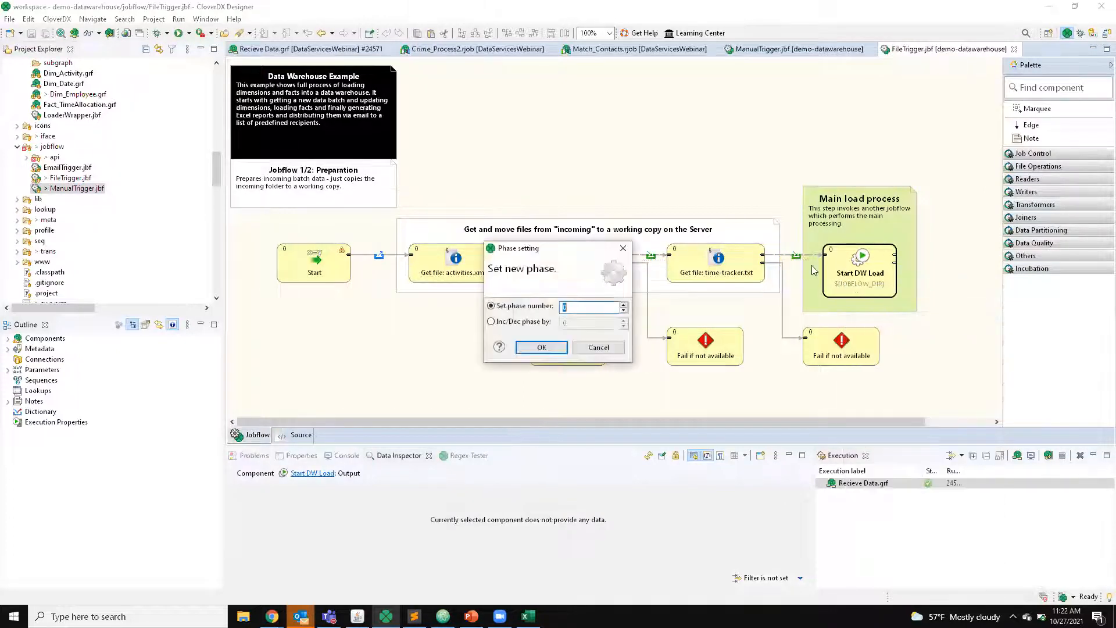
left_click(628, 245)
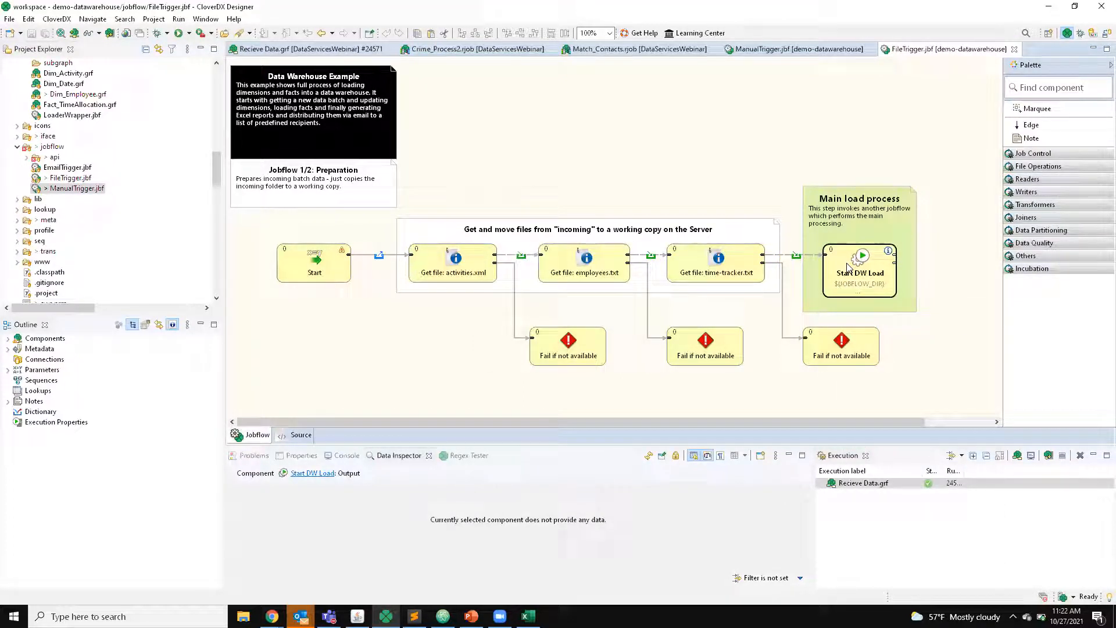
Step: Open the TriggerExecution jobflow behind the Start DW Load component, and from it the DailyLoad jobflow behind DWH-DailyLoad
right_click(848, 264)
left_click(884, 284)
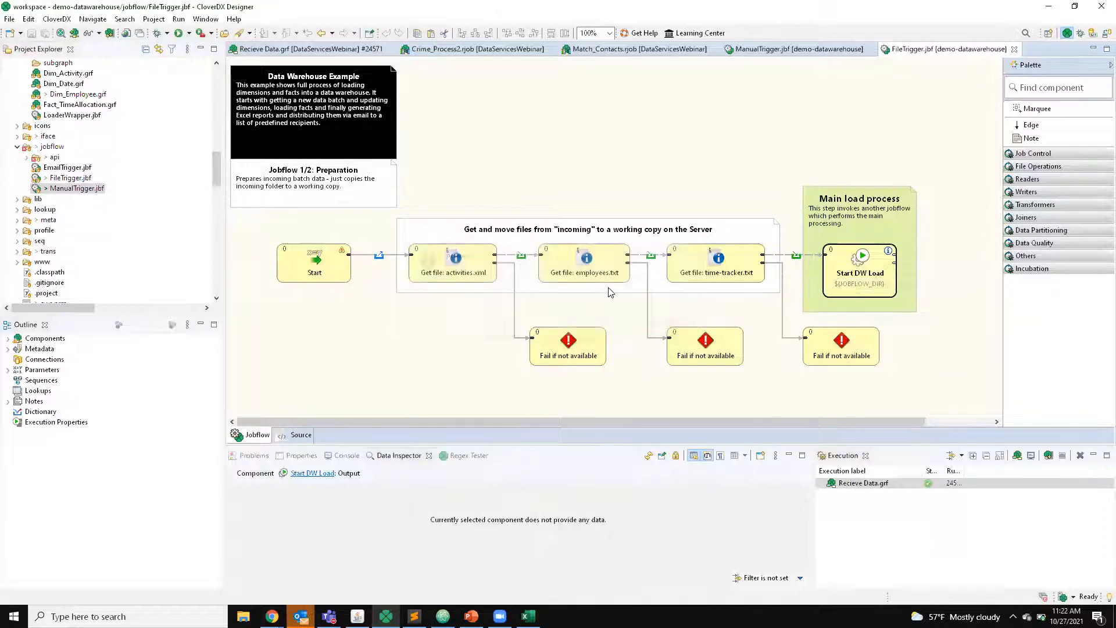
right_click(502, 179)
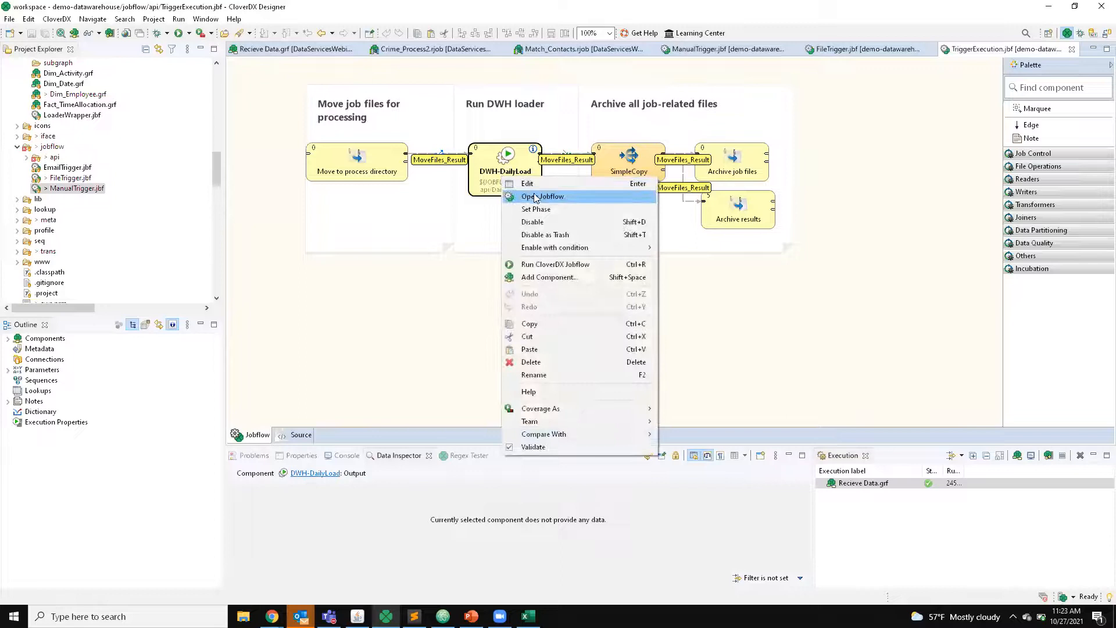
left_click(395, 200)
left_click(525, 174)
right_click(525, 172)
left_click(557, 190)
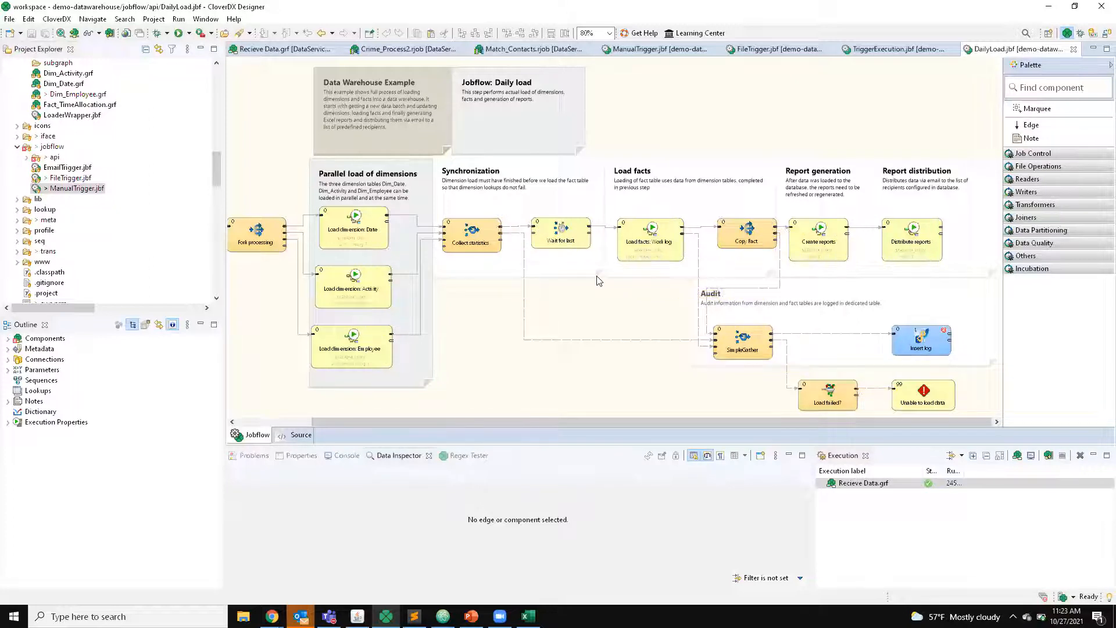
Step: Open the Dim_Employee graph from the Load dimension: Employee component, examine its data flow, and return to the DailyLoad jobflow
scroll(597, 276, "up", 1)
right_click(336, 376)
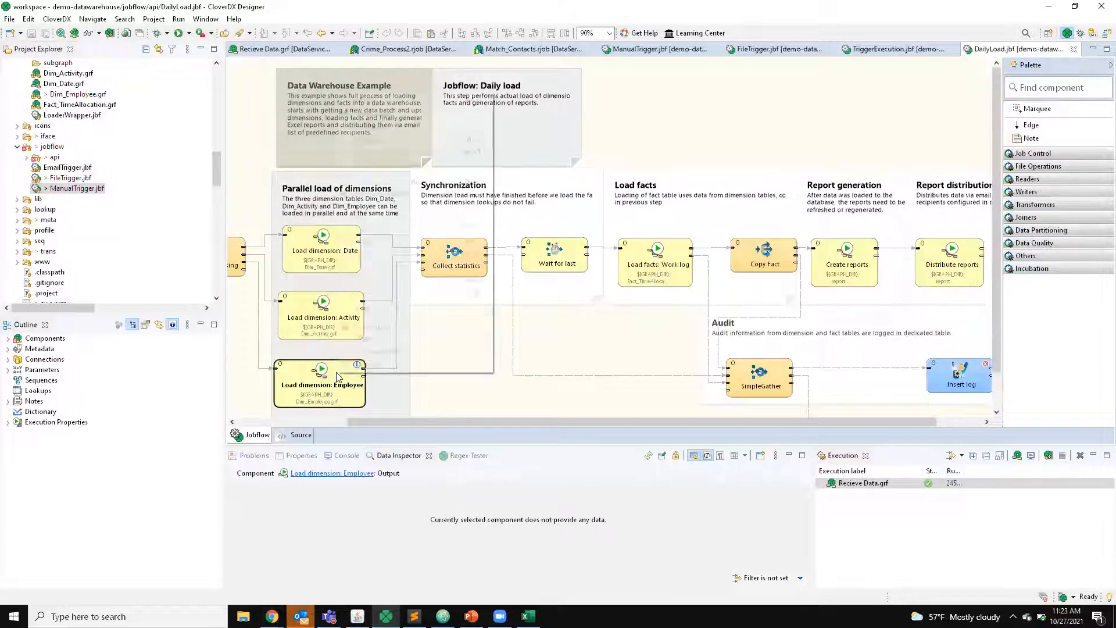
left_click(396, 111)
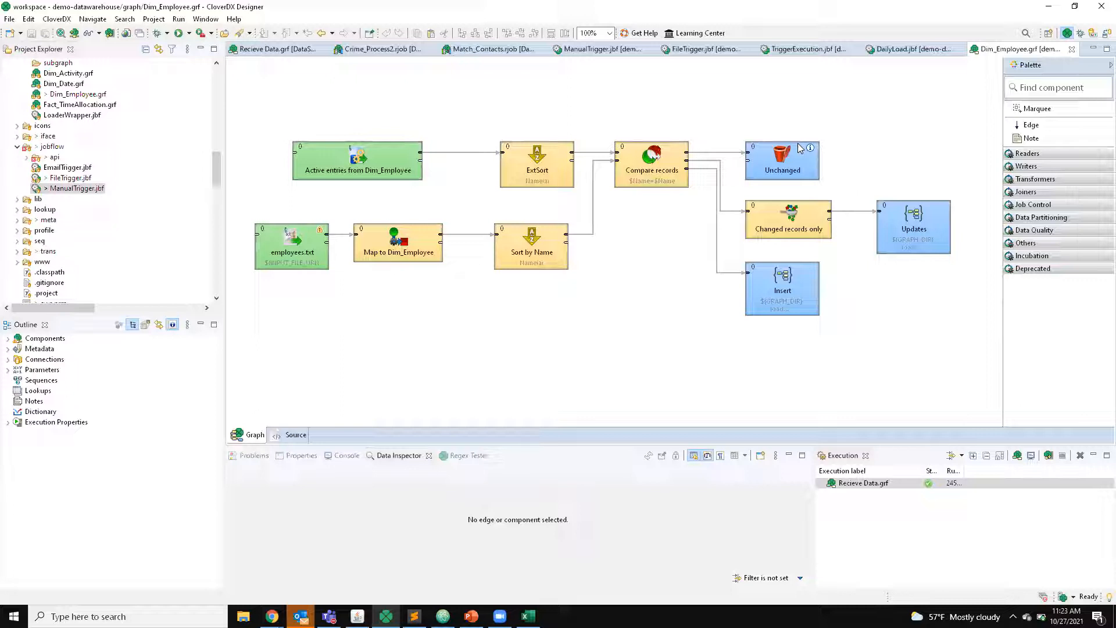
left_click(897, 50)
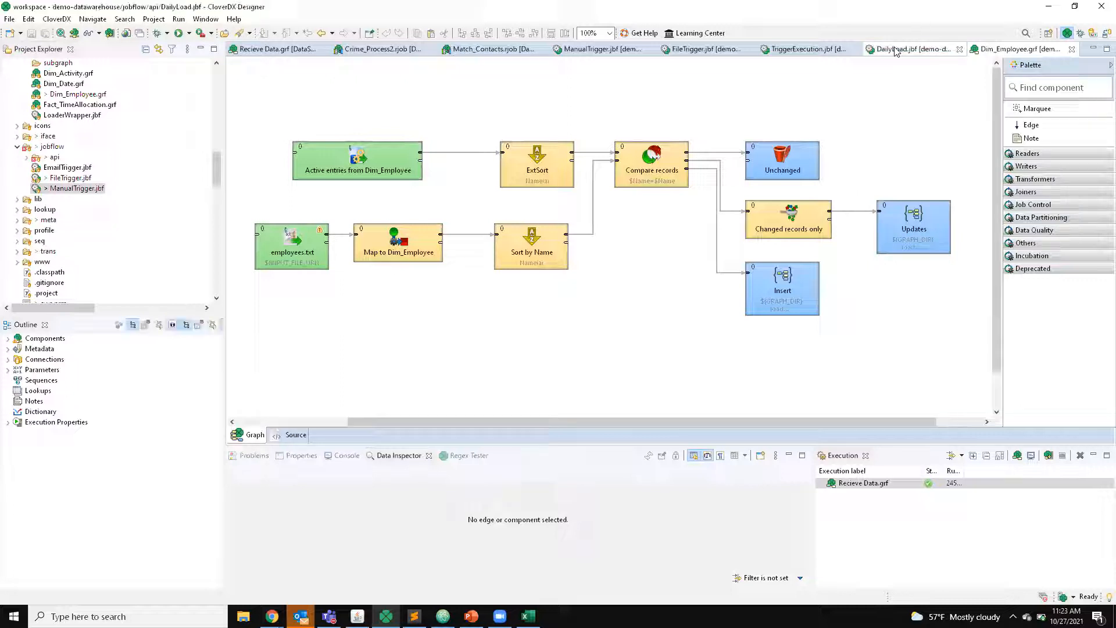